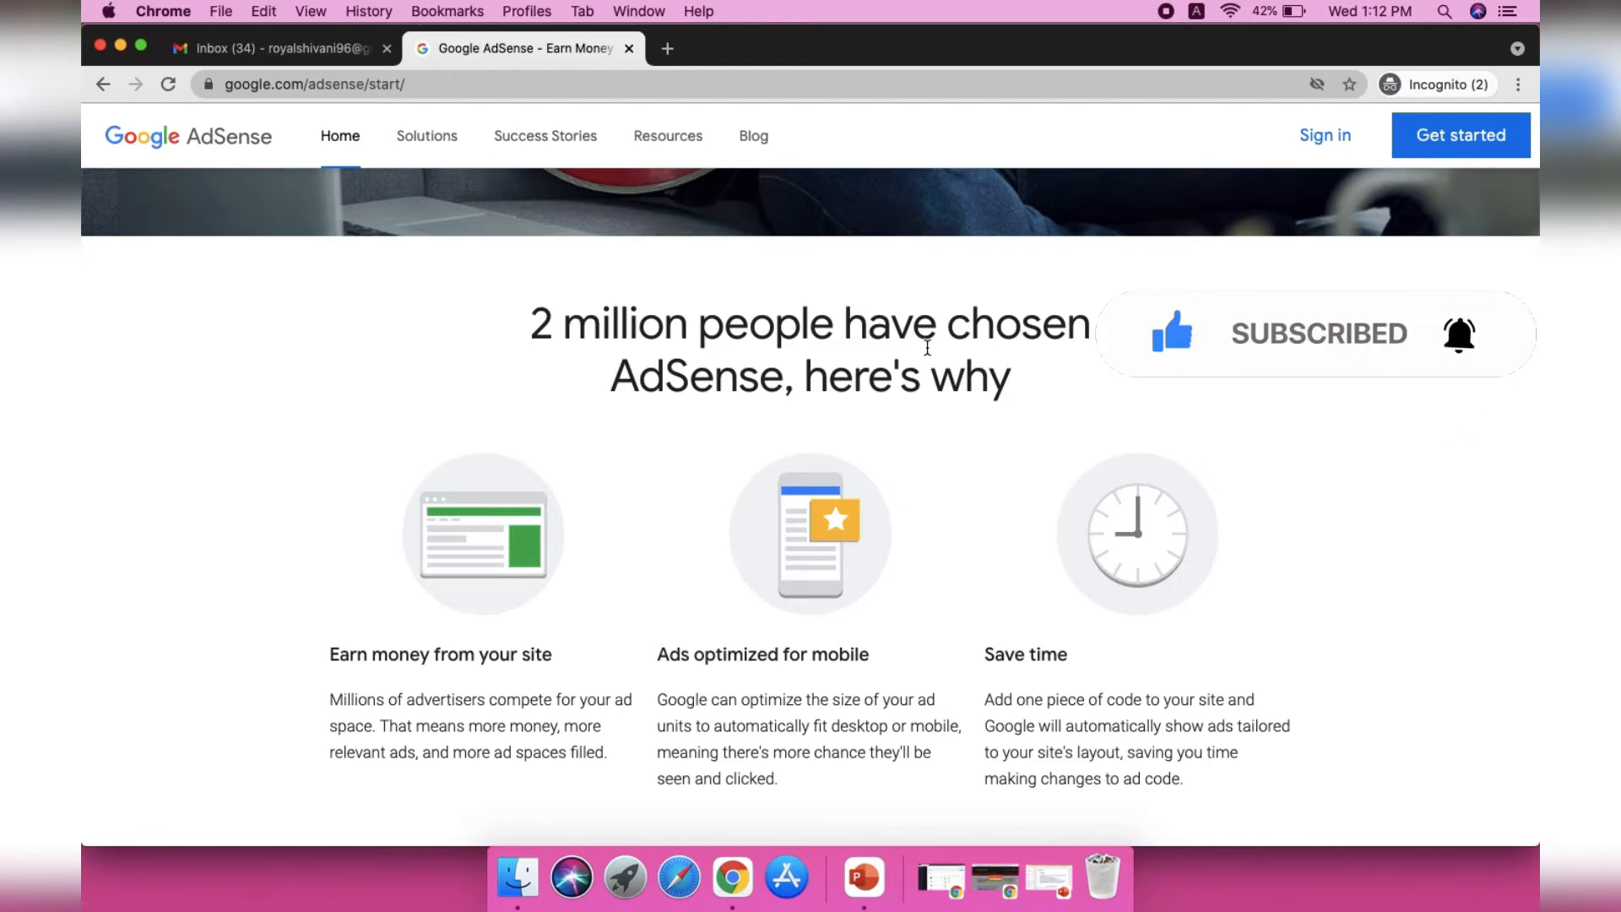
Step: Review the AdSense benefits on earning money from a site and ads optimized for mobile
drag(327, 663, 454, 655)
click(457, 684)
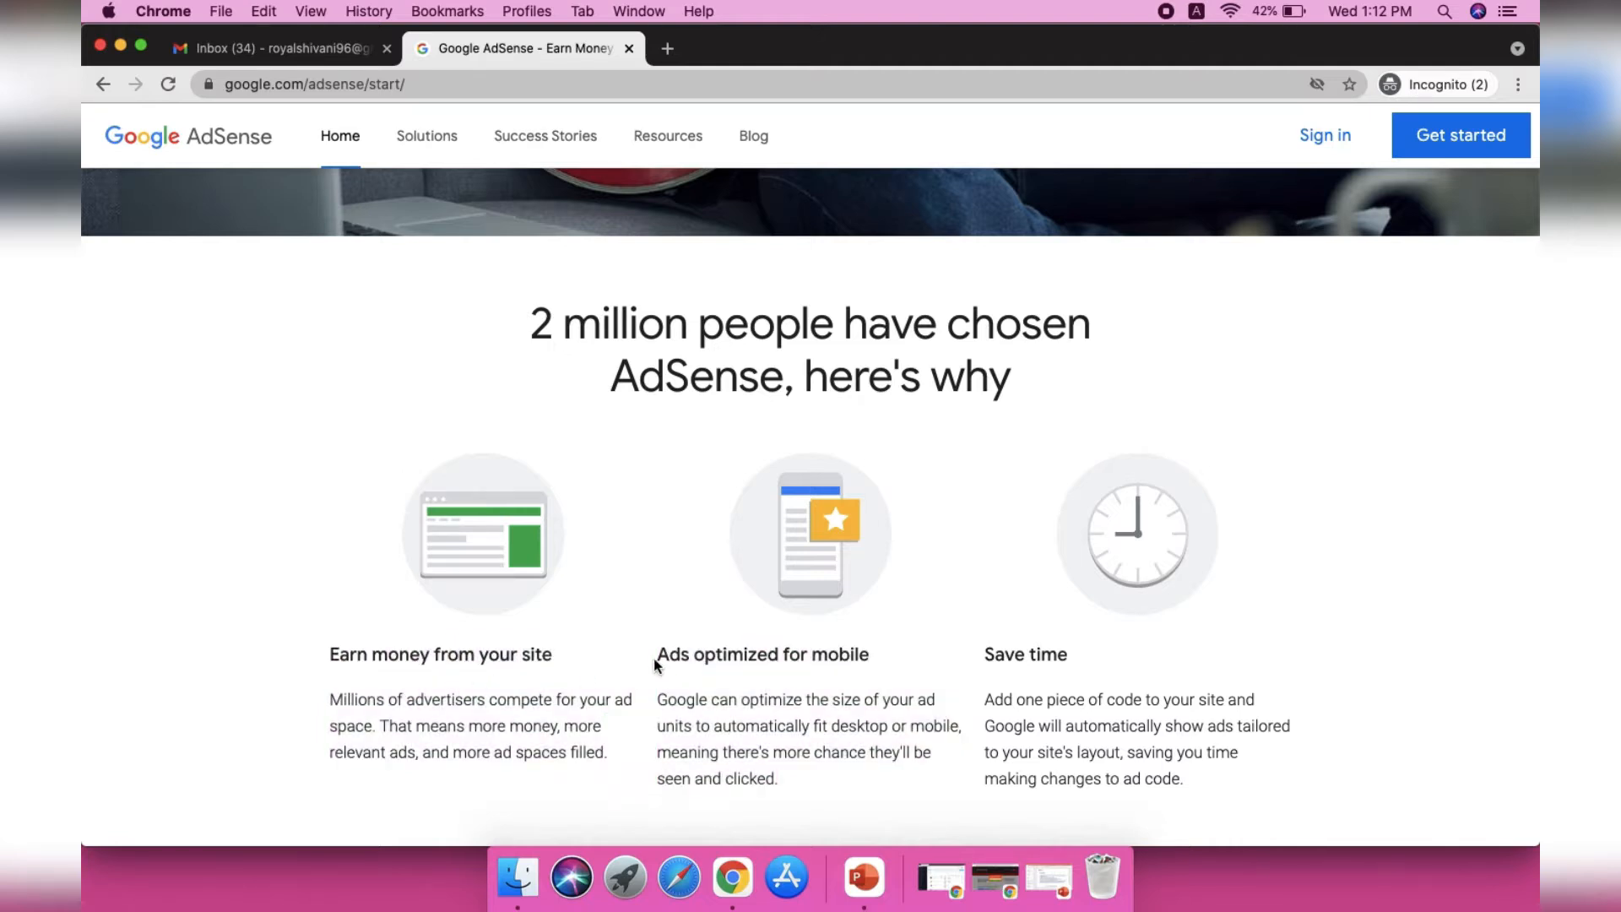
drag(656, 664, 861, 658)
click(868, 705)
Step: Calculate the potential AdSense earnings for the region Asia and Pacific Countries and the category Arts & Entertainment, and check the monthly page views
scroll(984, 663, down, 5)
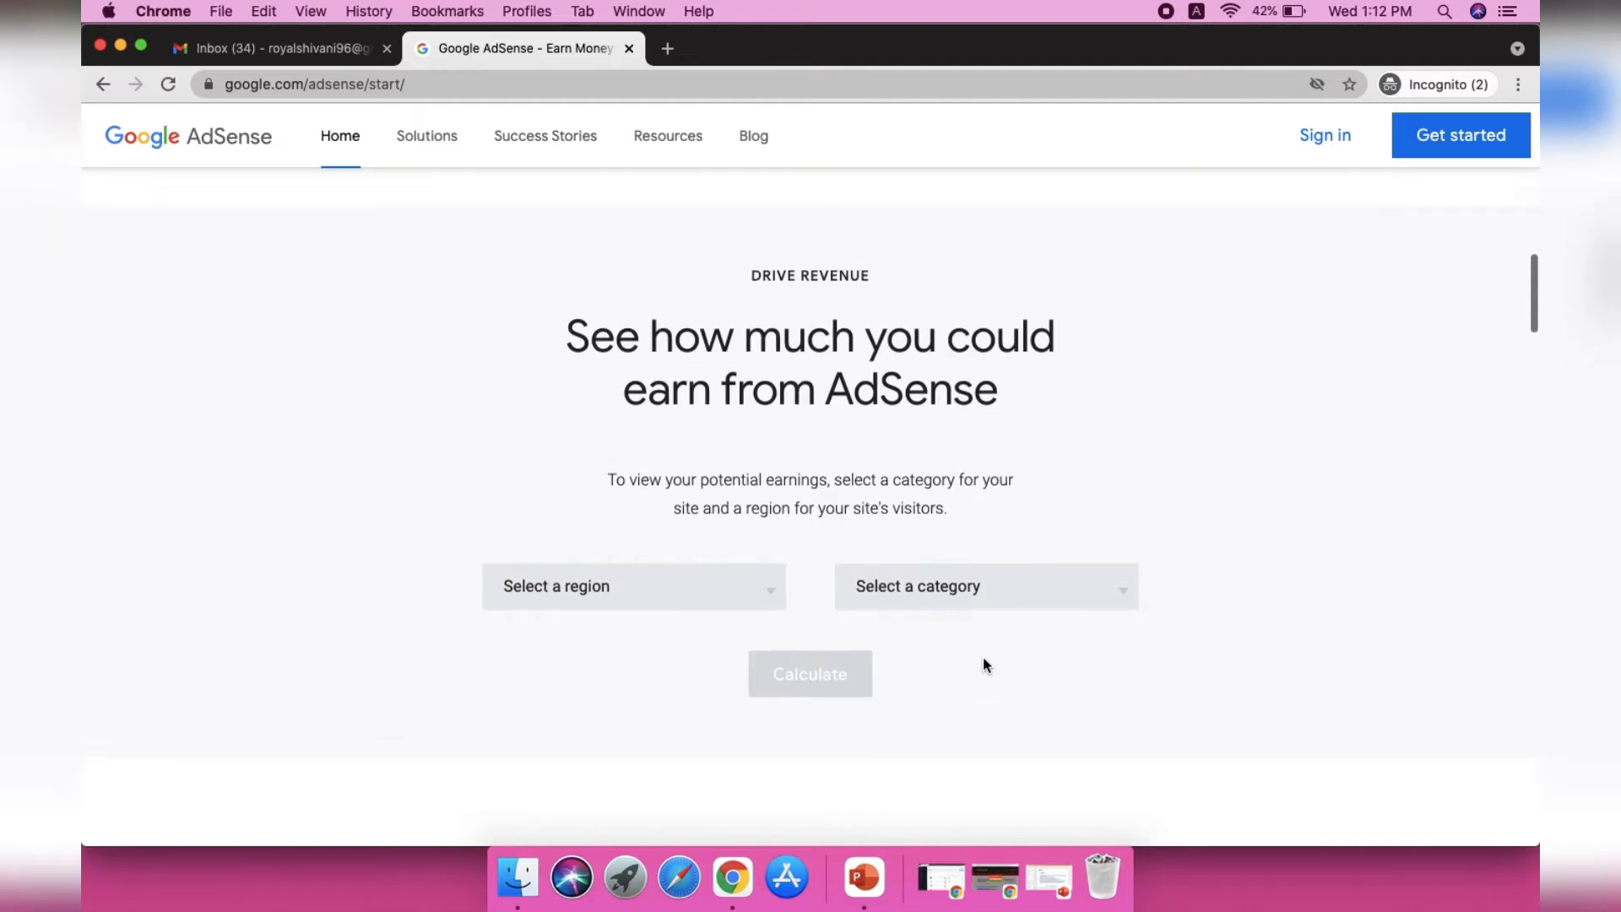
click(765, 545)
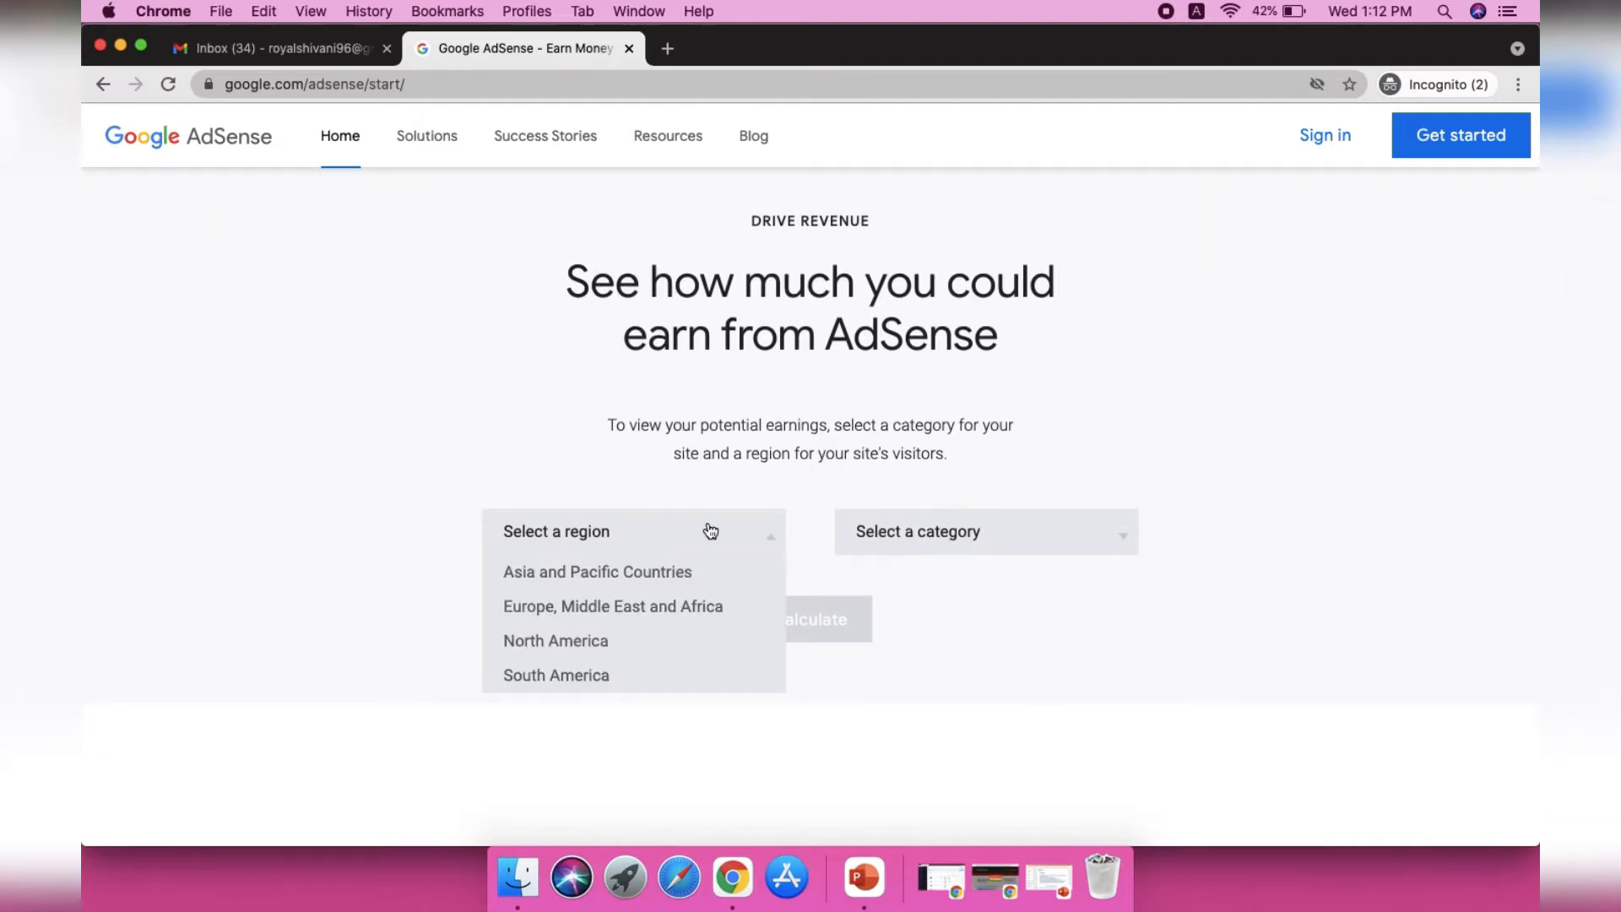
click(629, 576)
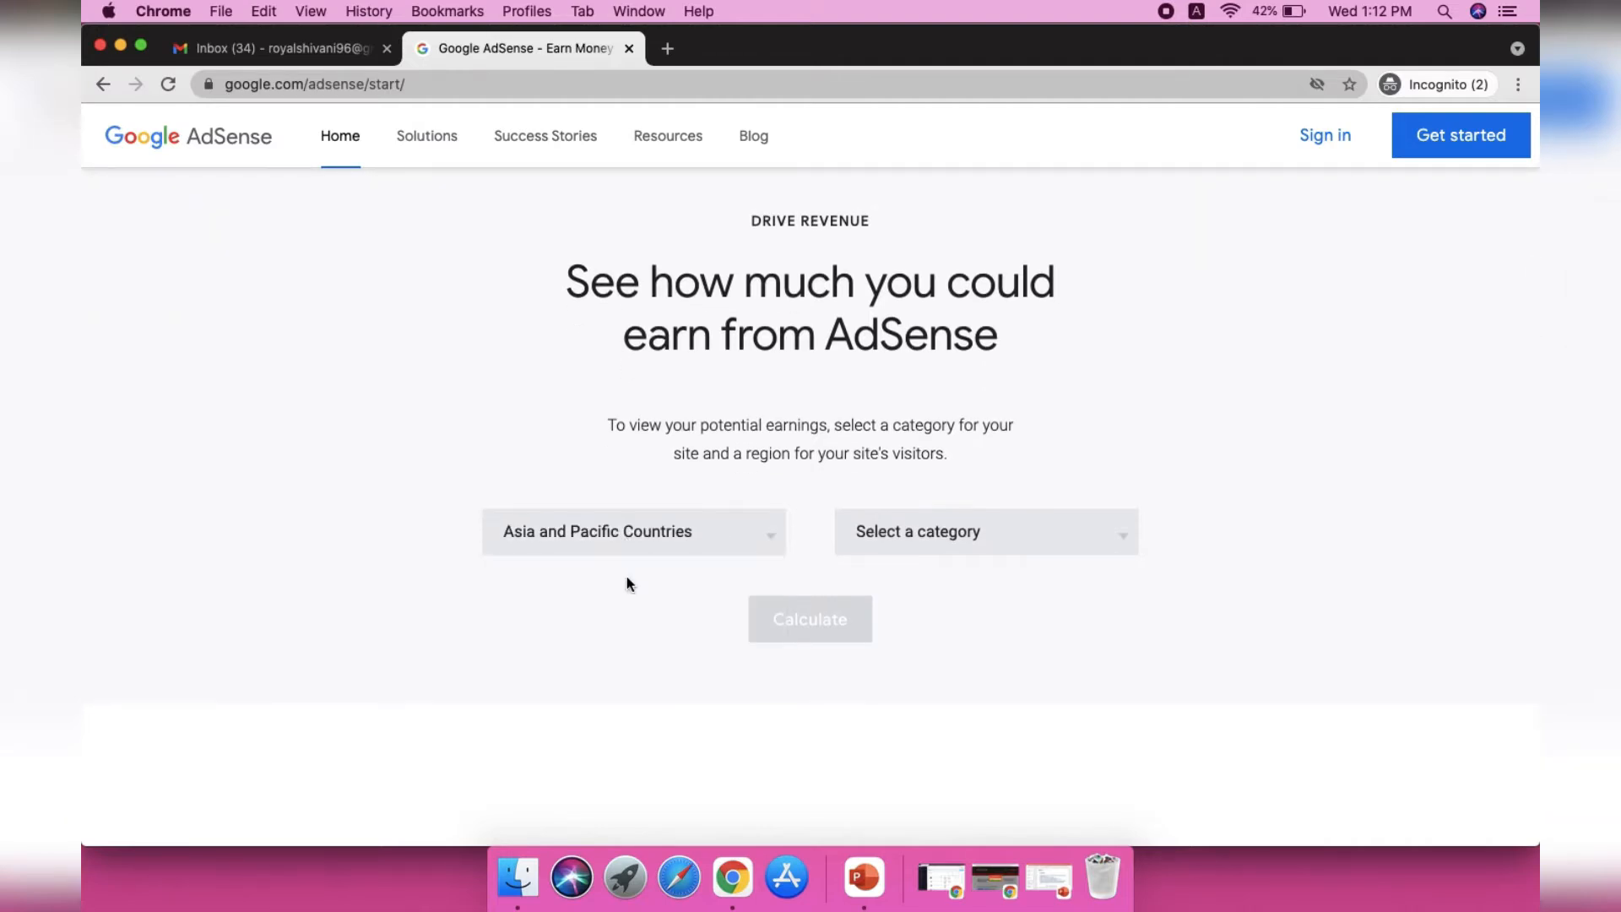
click(962, 549)
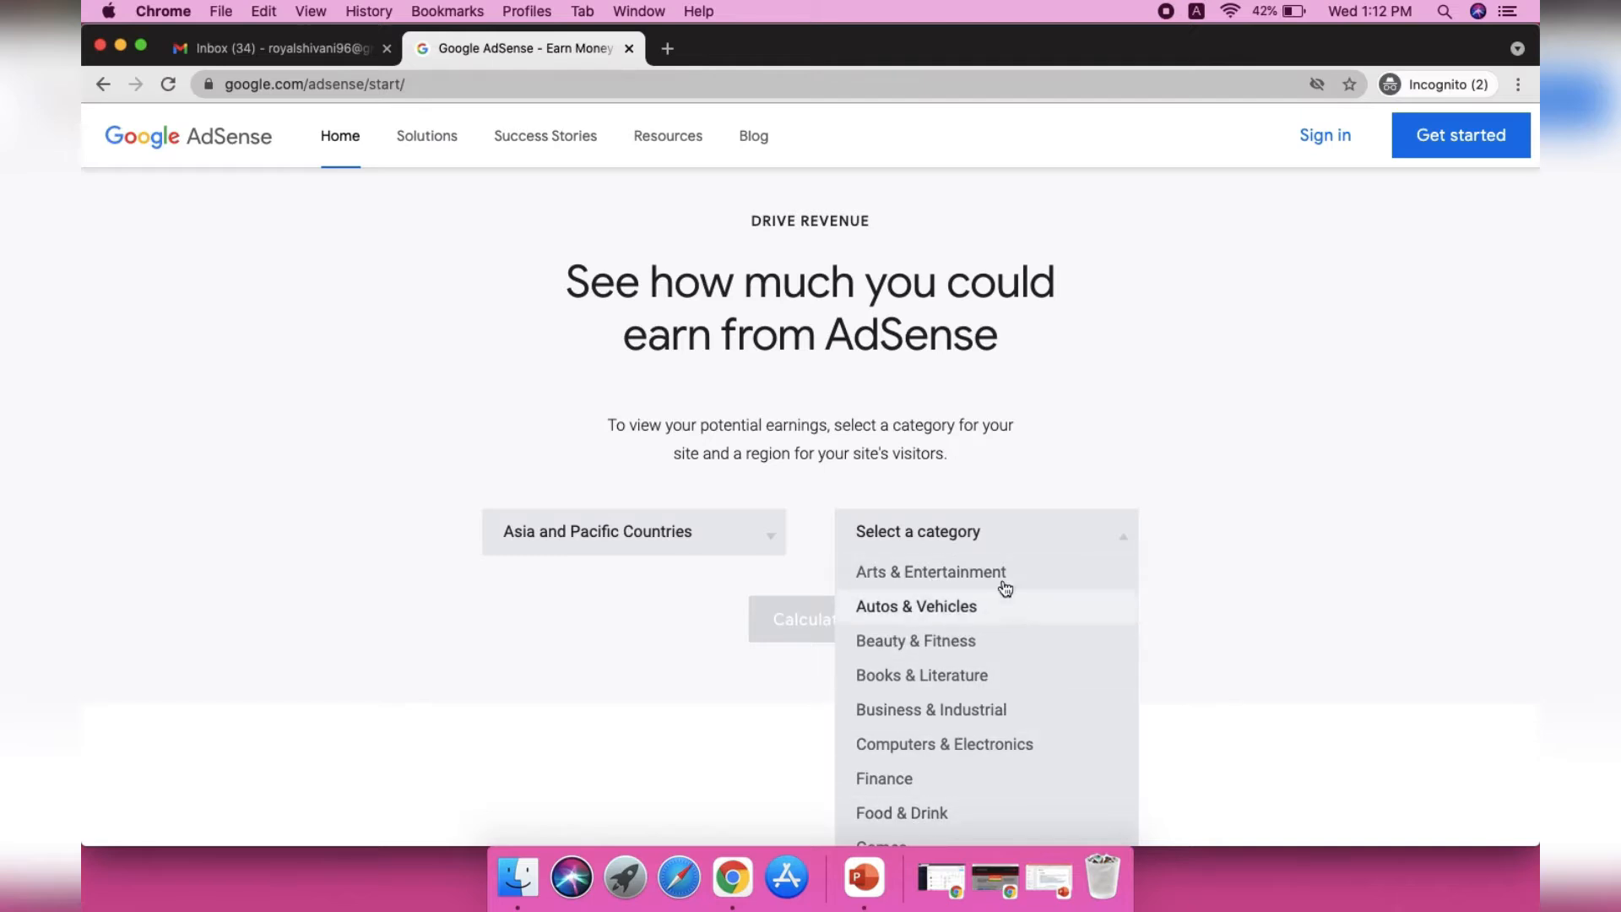
click(938, 570)
scroll(1006, 598, down, 2)
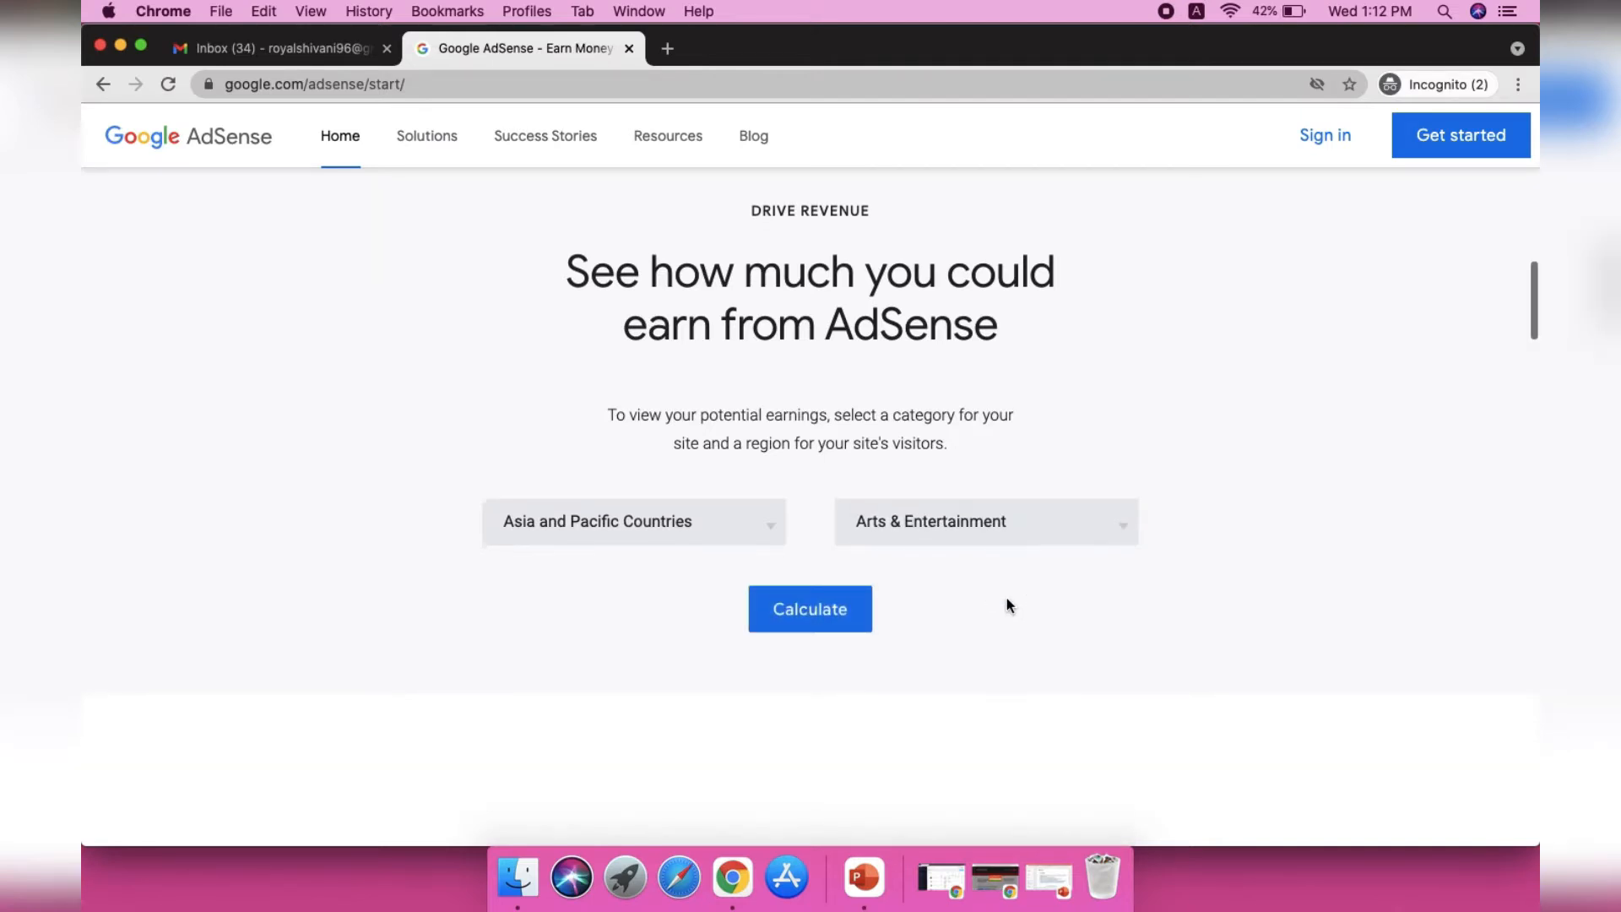
scroll(857, 470, down, 3)
click(834, 428)
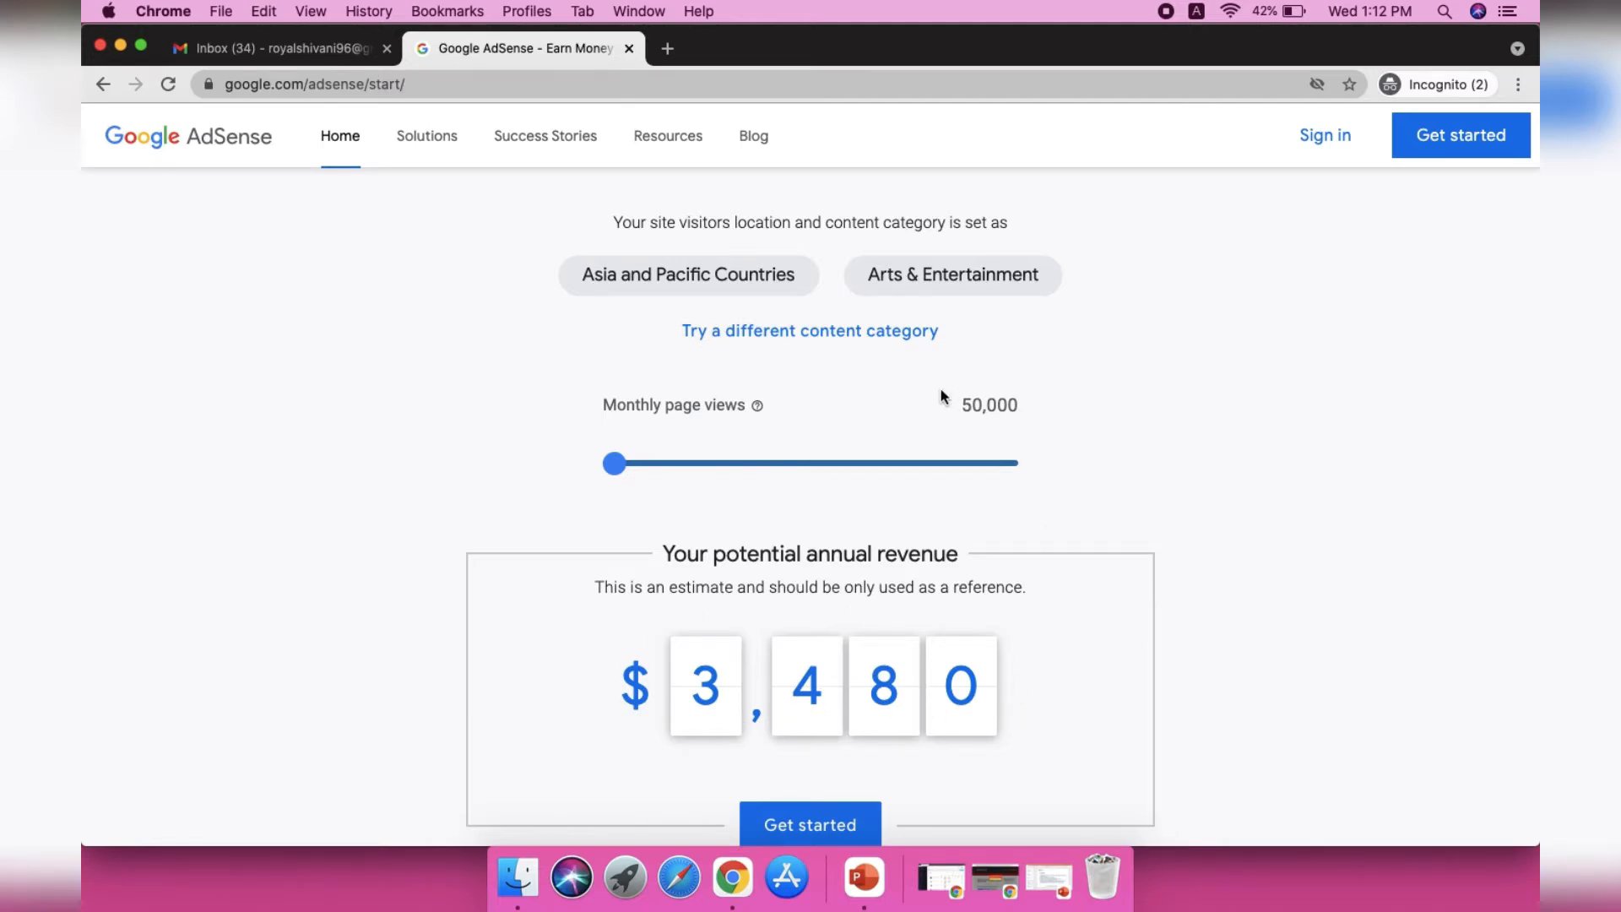
drag(947, 408, 1039, 408)
Step: Change the content category to News and recalculate the potential annual revenue
click(847, 332)
click(919, 329)
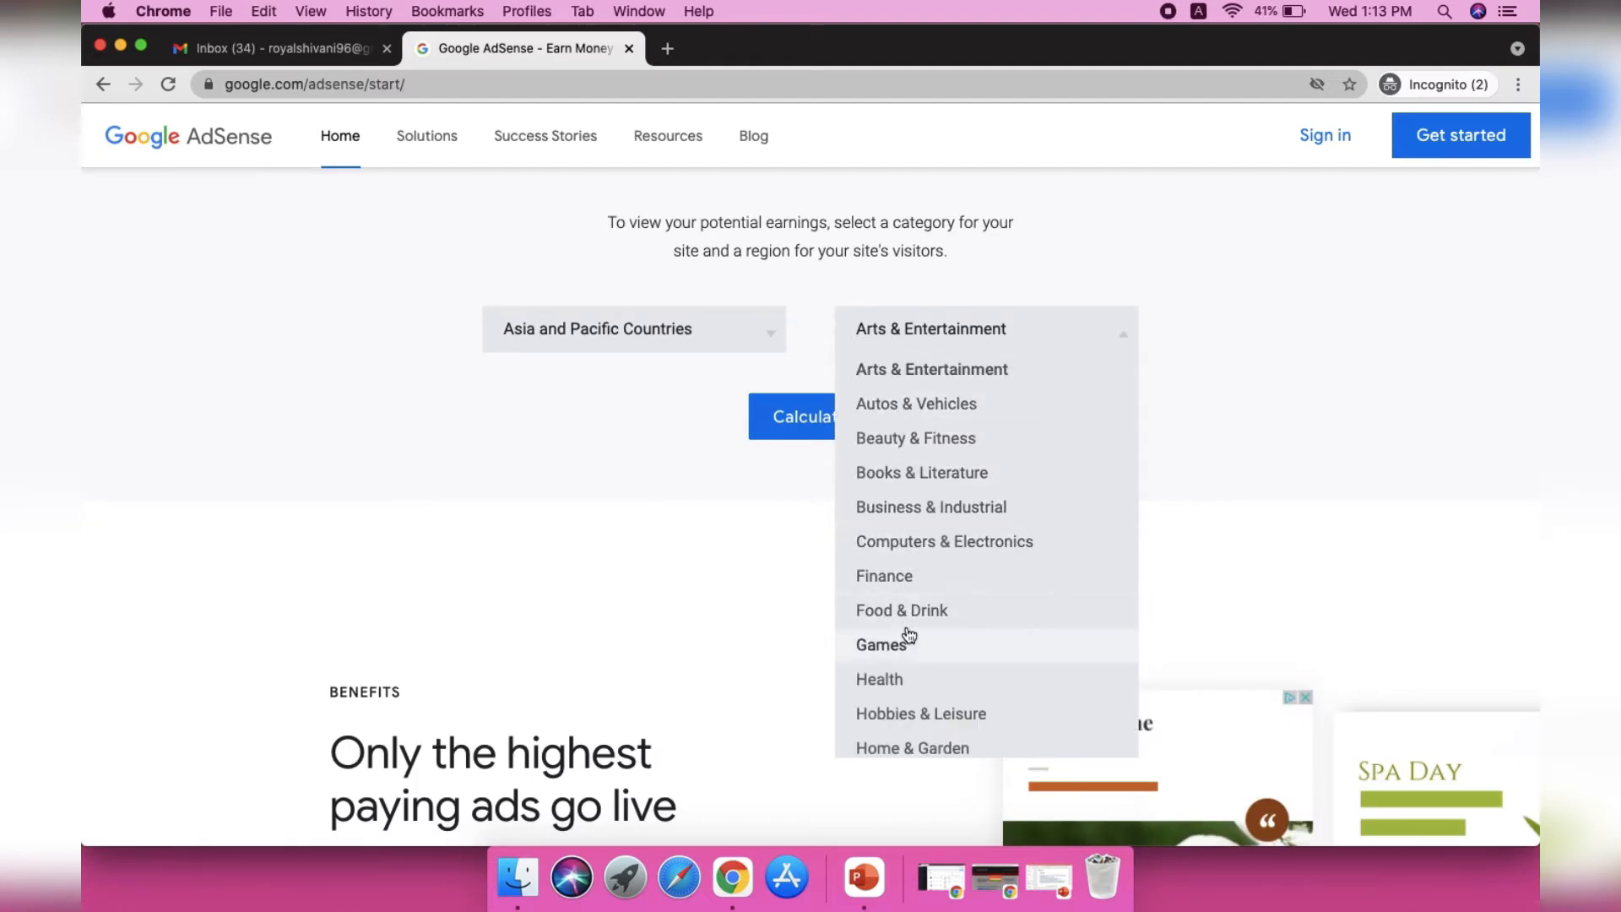
key(Down)
key(Down)
key(Down)
key(Down)
key(Down)
key(Down)
key(Down)
key(Down)
key(Down)
key(Down)
key(Down)
key(Down)
key(Down)
key(Down)
key(Down)
key(Down)
key(Down)
key(Down)
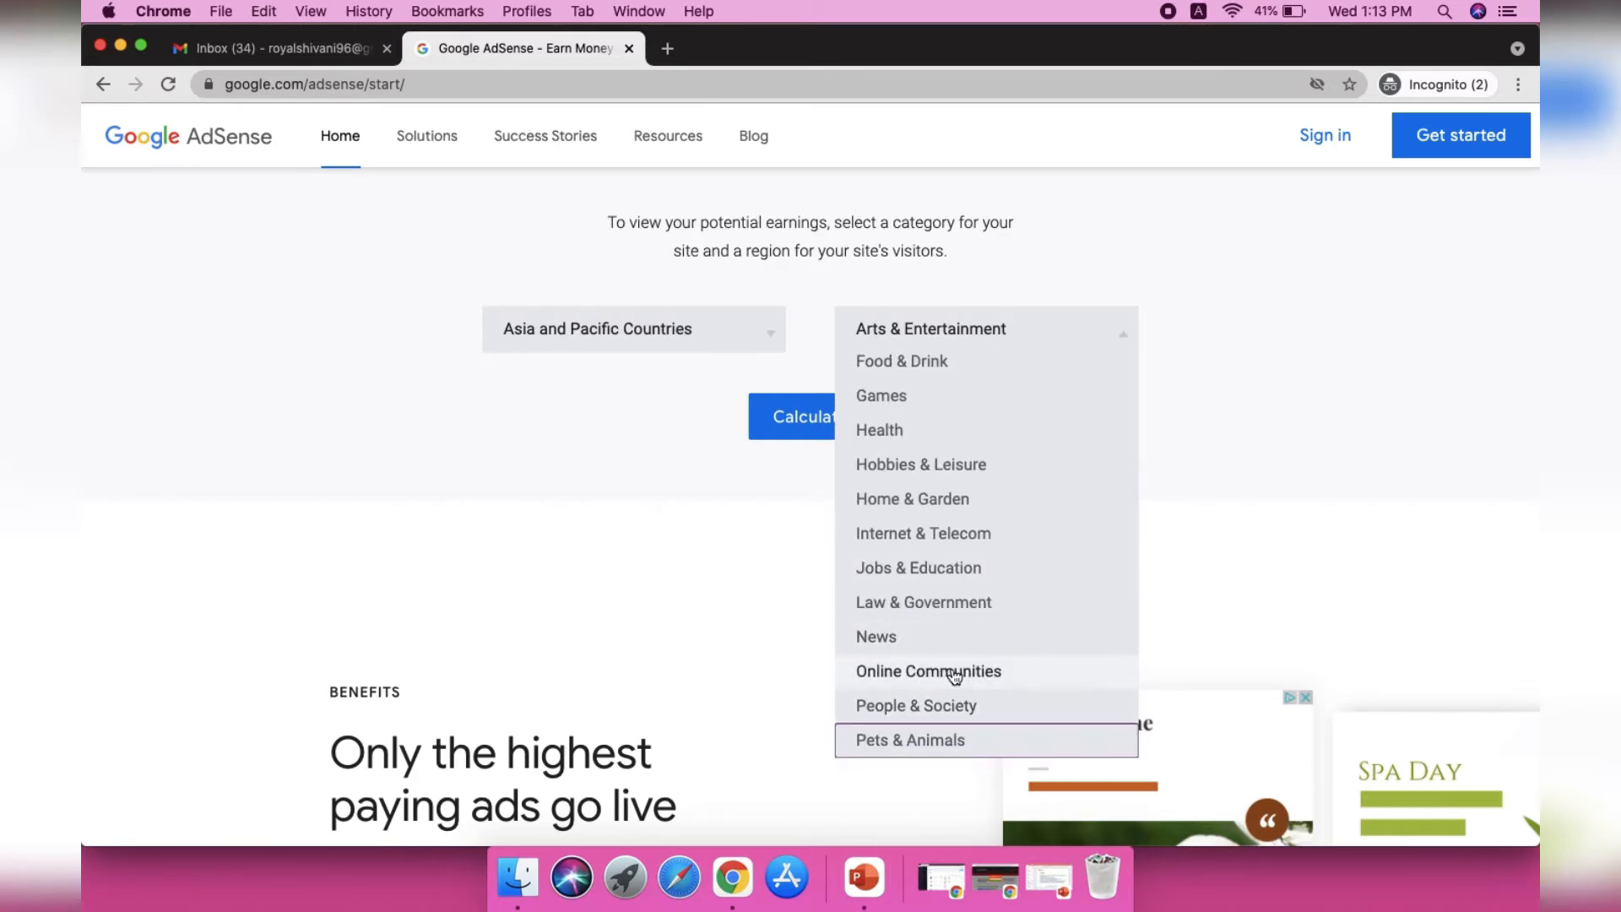
click(909, 633)
click(848, 407)
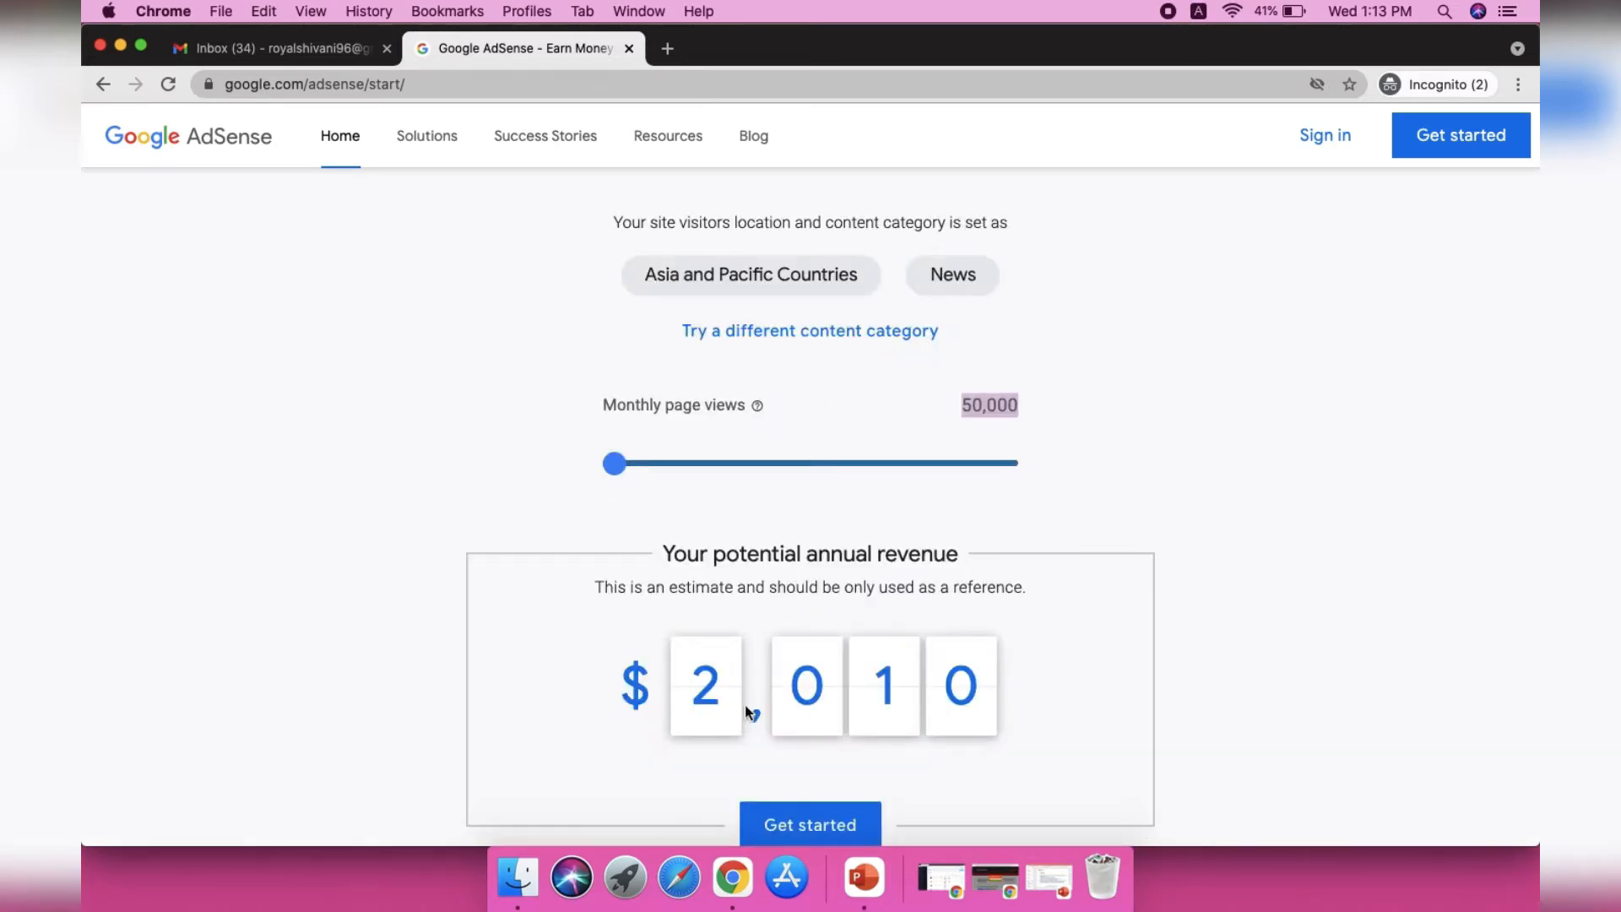
Step: Change the content category to Shopping, recalculate the potential annual revenue and examine the estimate
click(948, 275)
click(964, 323)
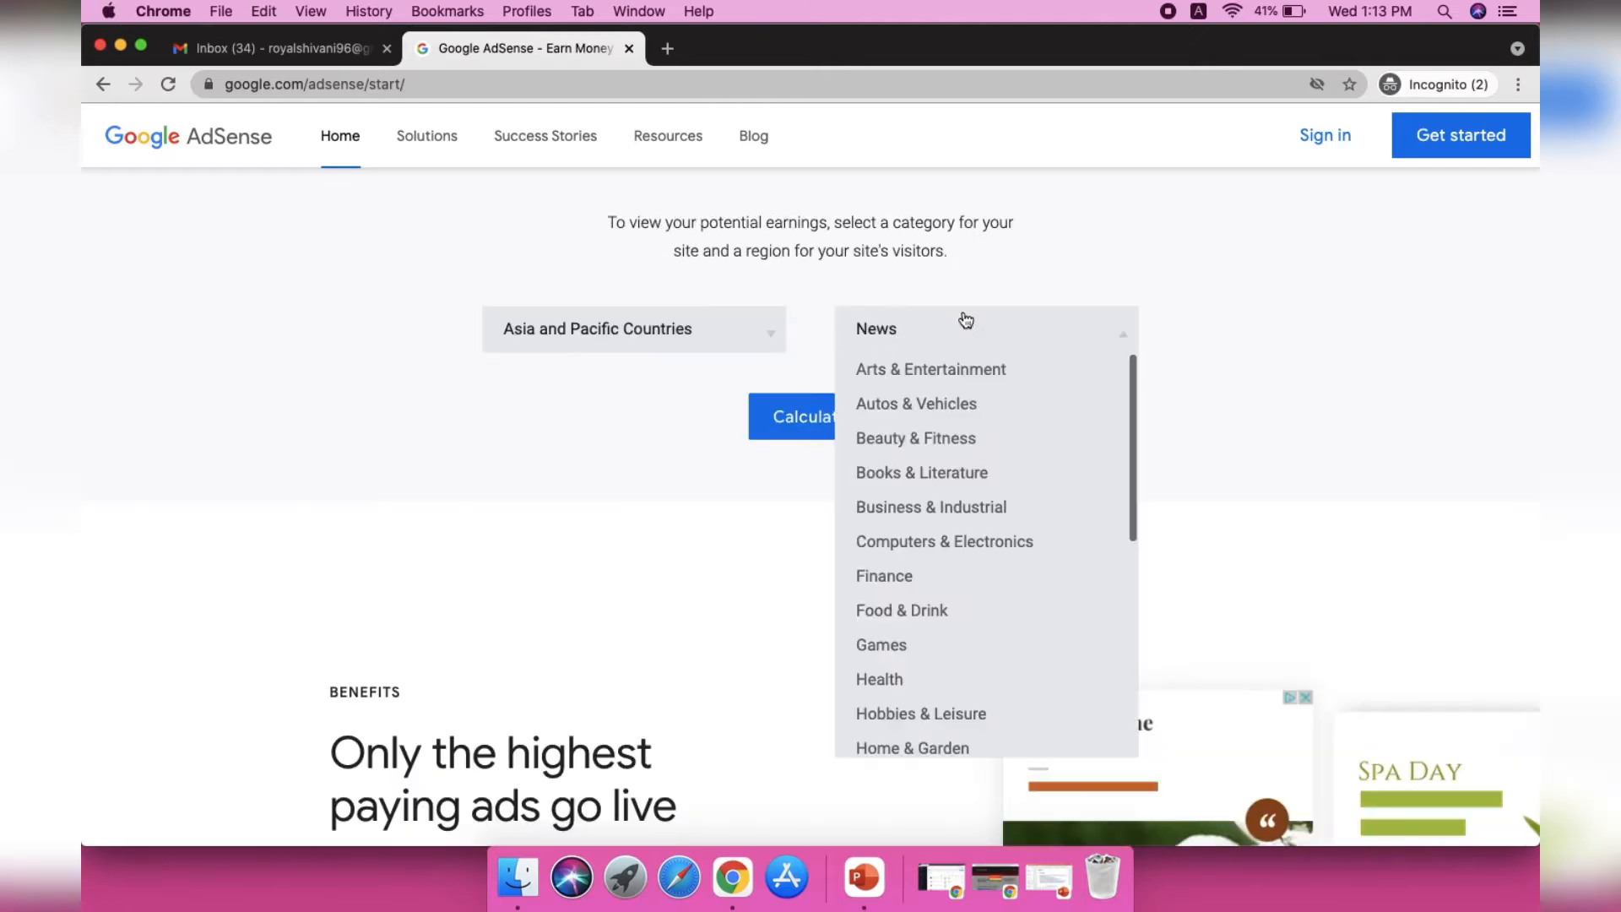
key(Down)
key(Down)
key(Down)
key(Down)
key(Down)
key(Down)
key(Down)
key(Down)
key(Down)
key(Down)
key(Down)
key(Down)
key(Down)
key(Down)
key(Down)
key(Down)
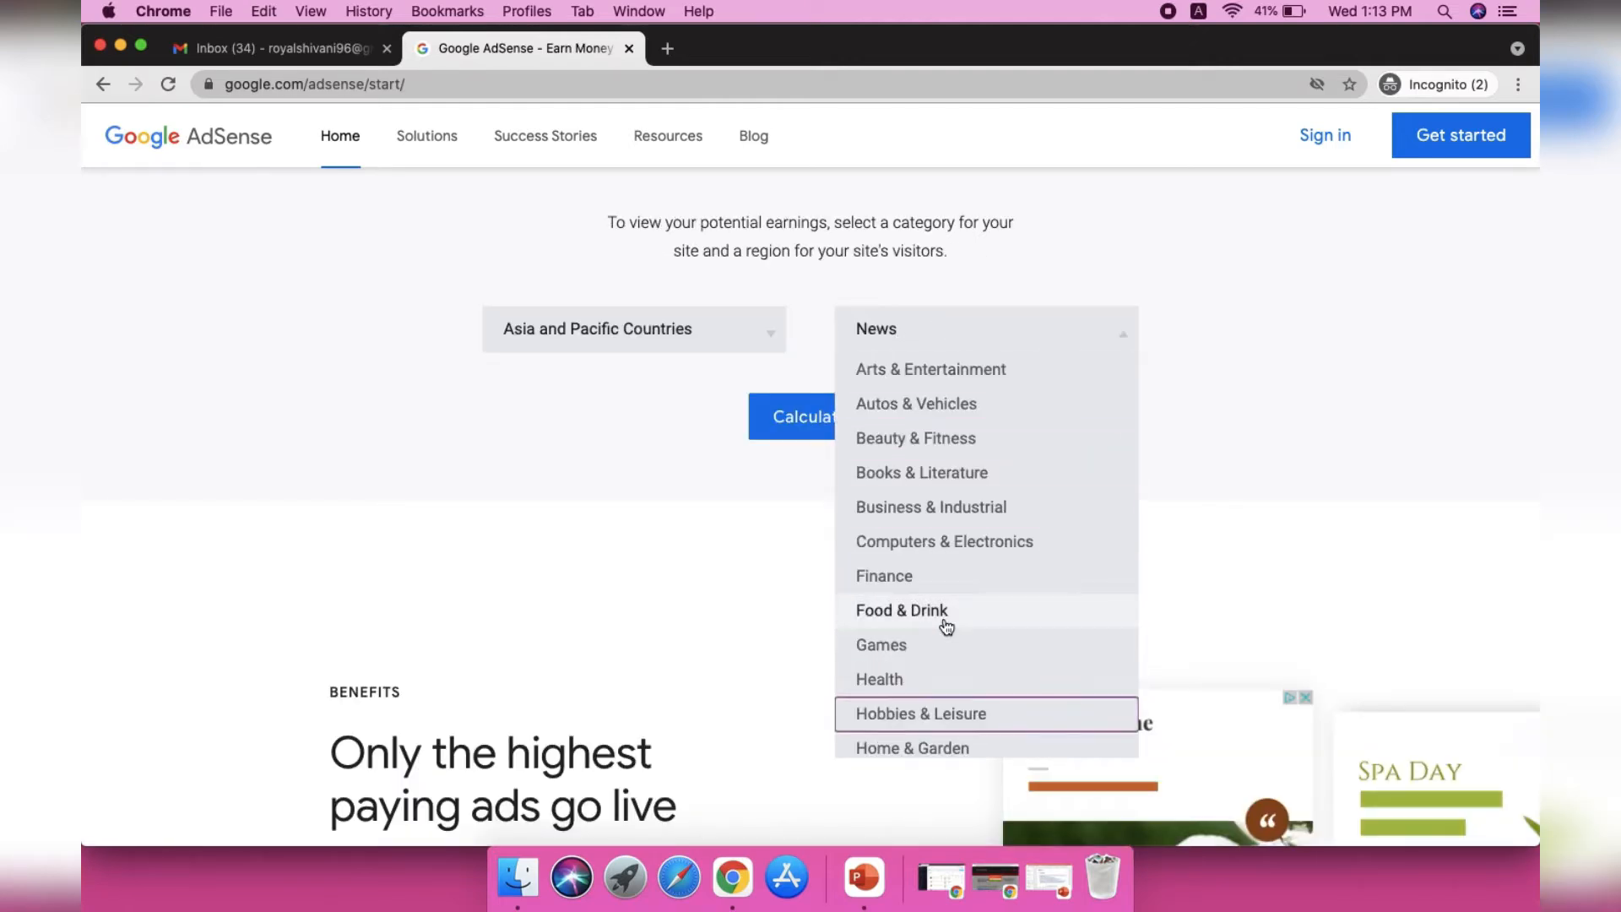
key(Down)
key(Down)
key(Down)
key(Down)
key(Down)
key(Down)
click(920, 675)
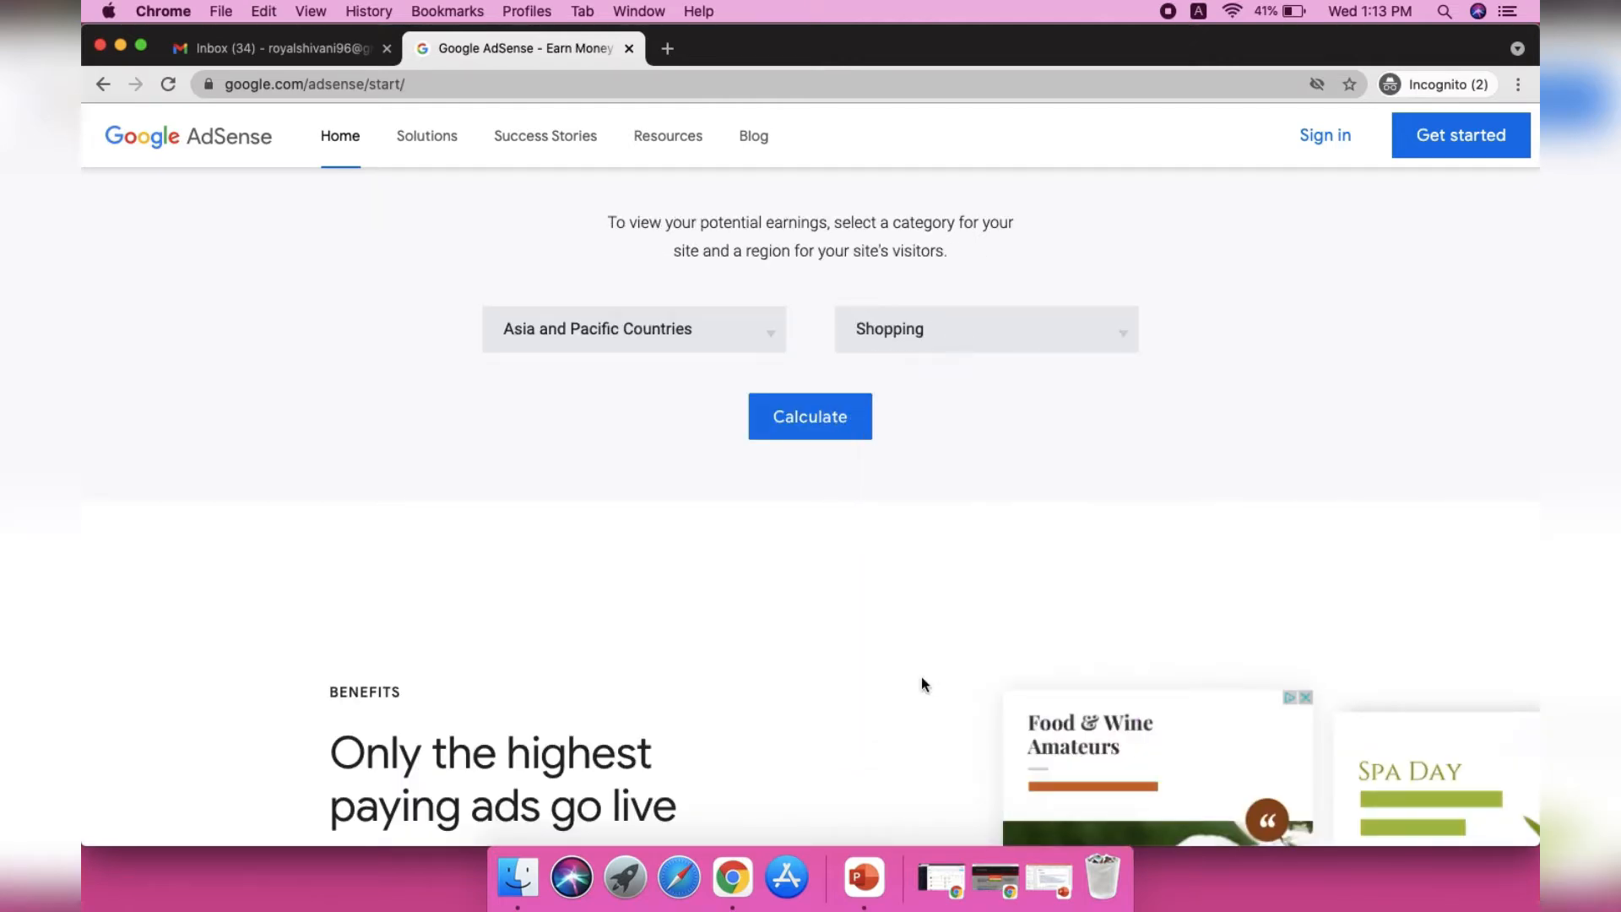
click(830, 427)
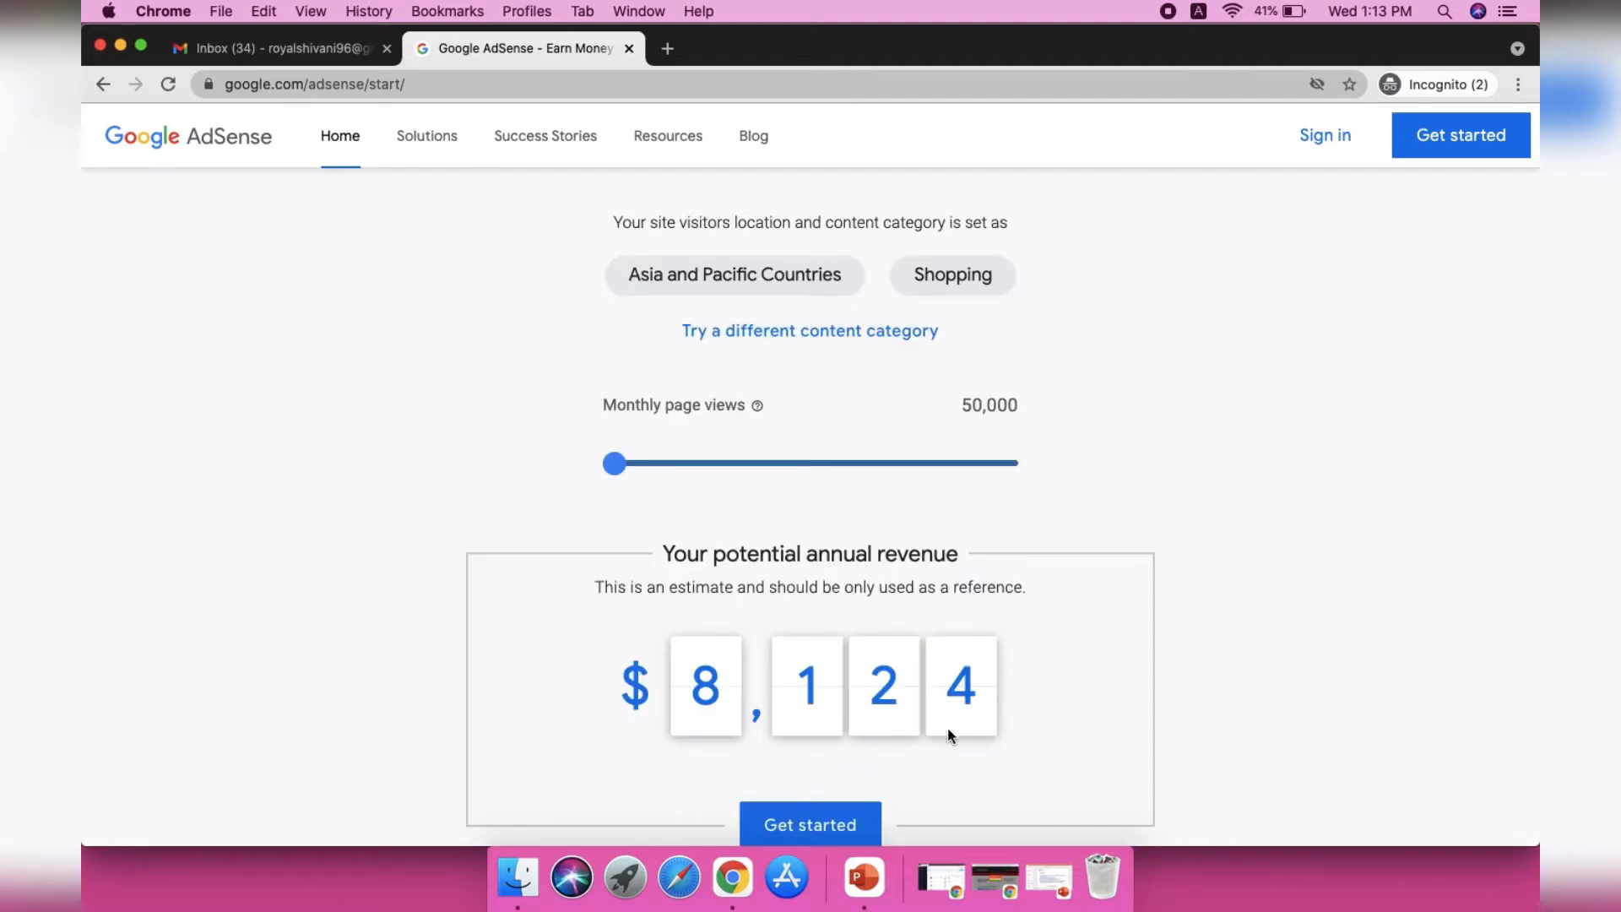
drag(666, 542, 1063, 706)
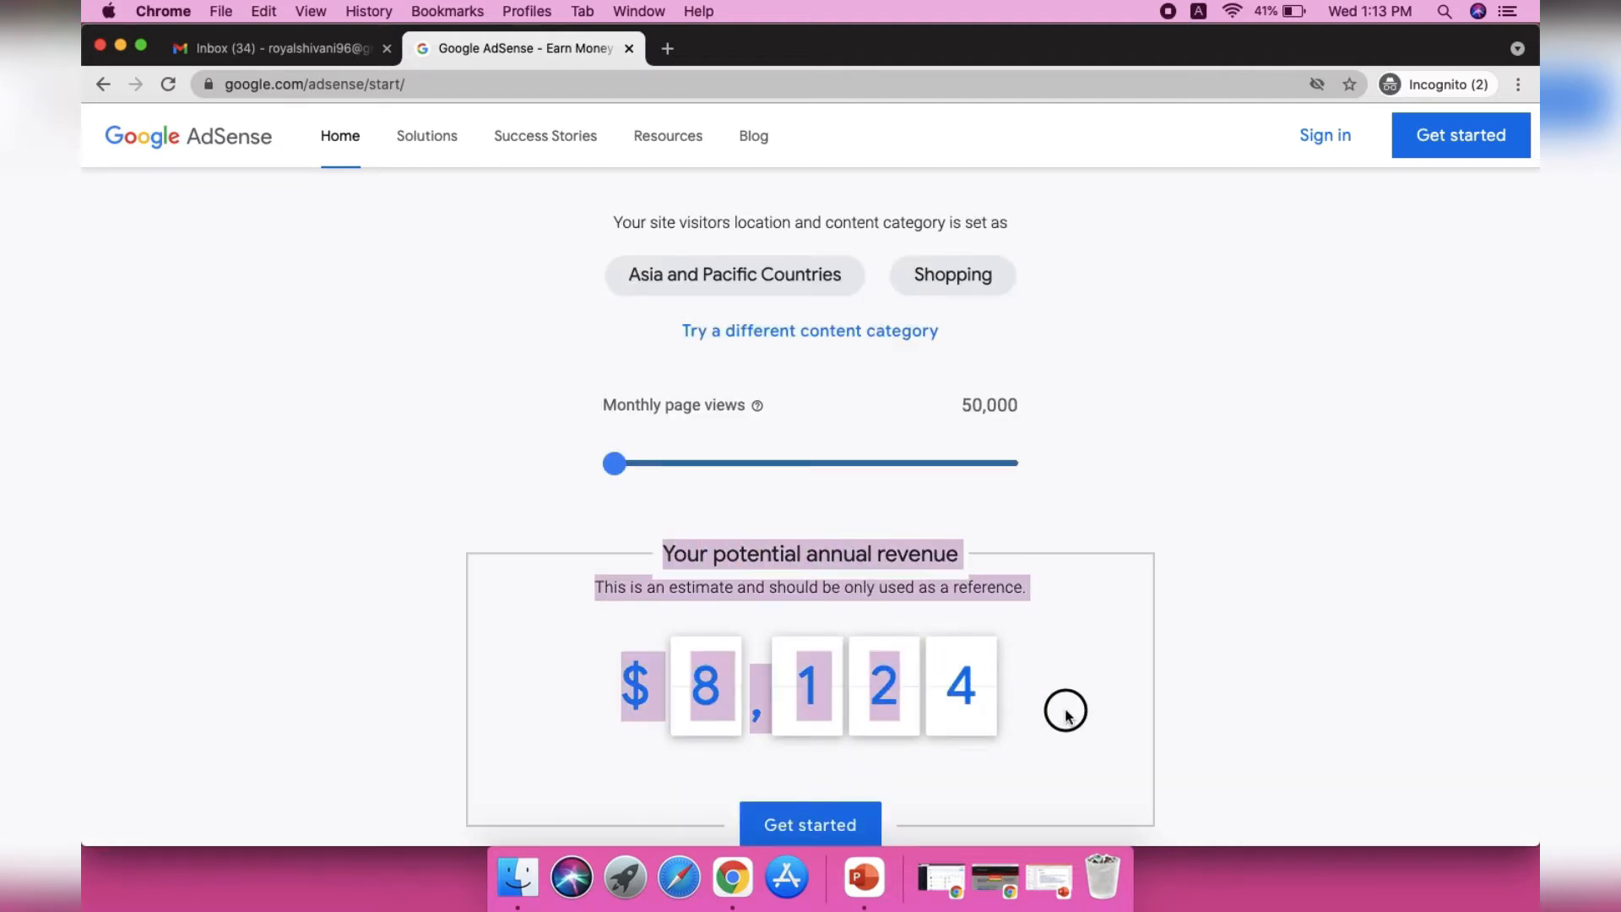
click(1244, 539)
scroll(1246, 544, up, 1)
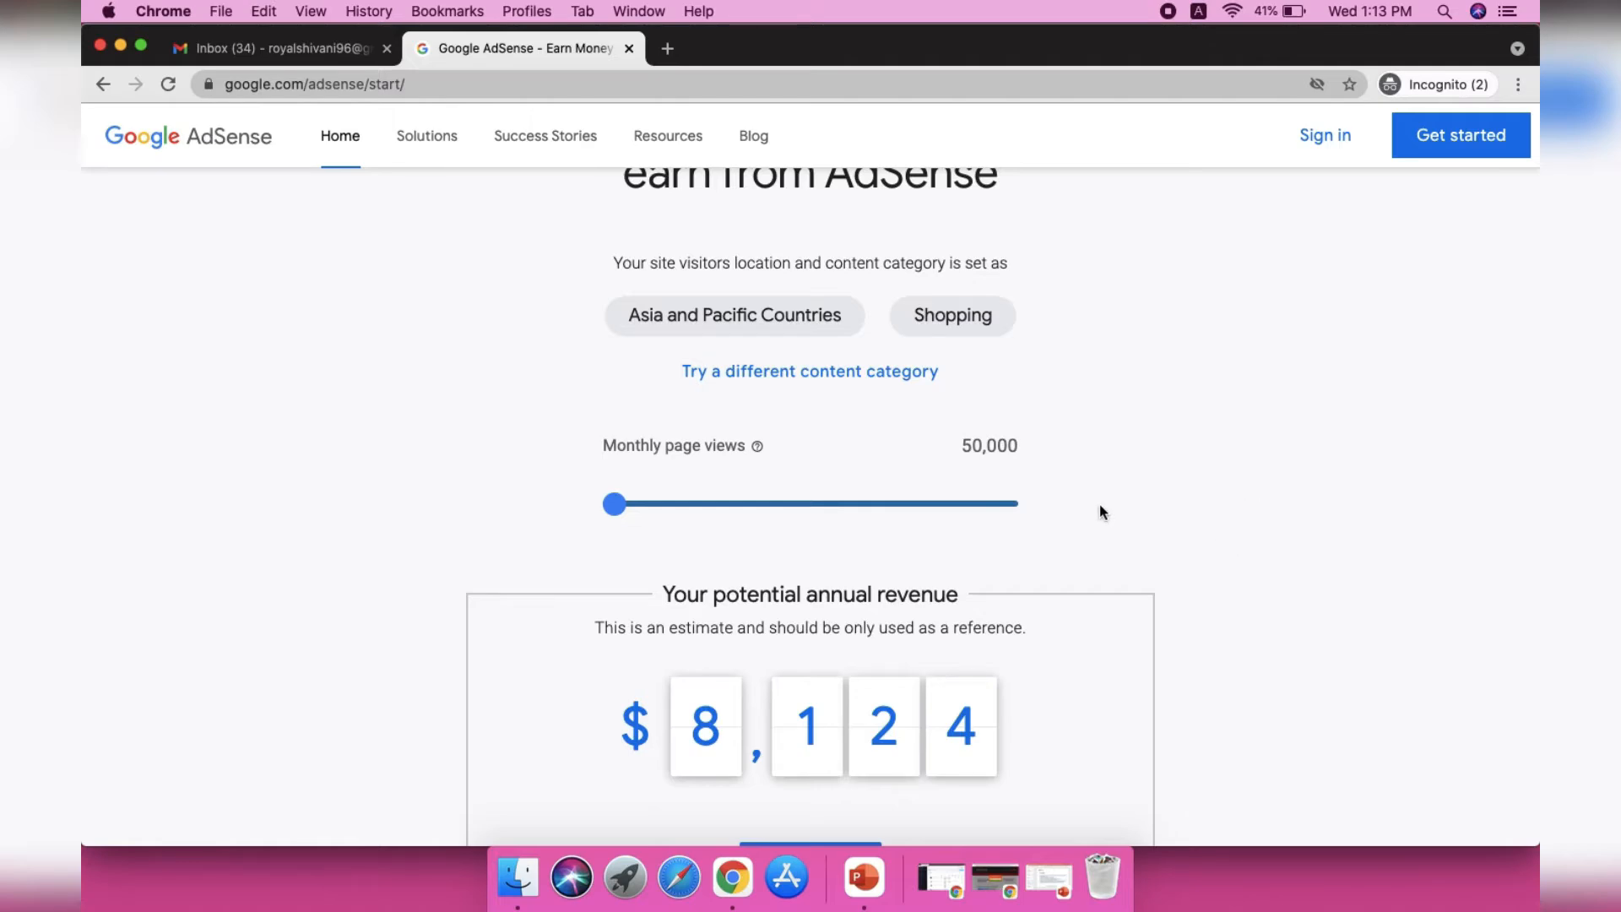
drag(865, 409, 848, 37)
click(826, 658)
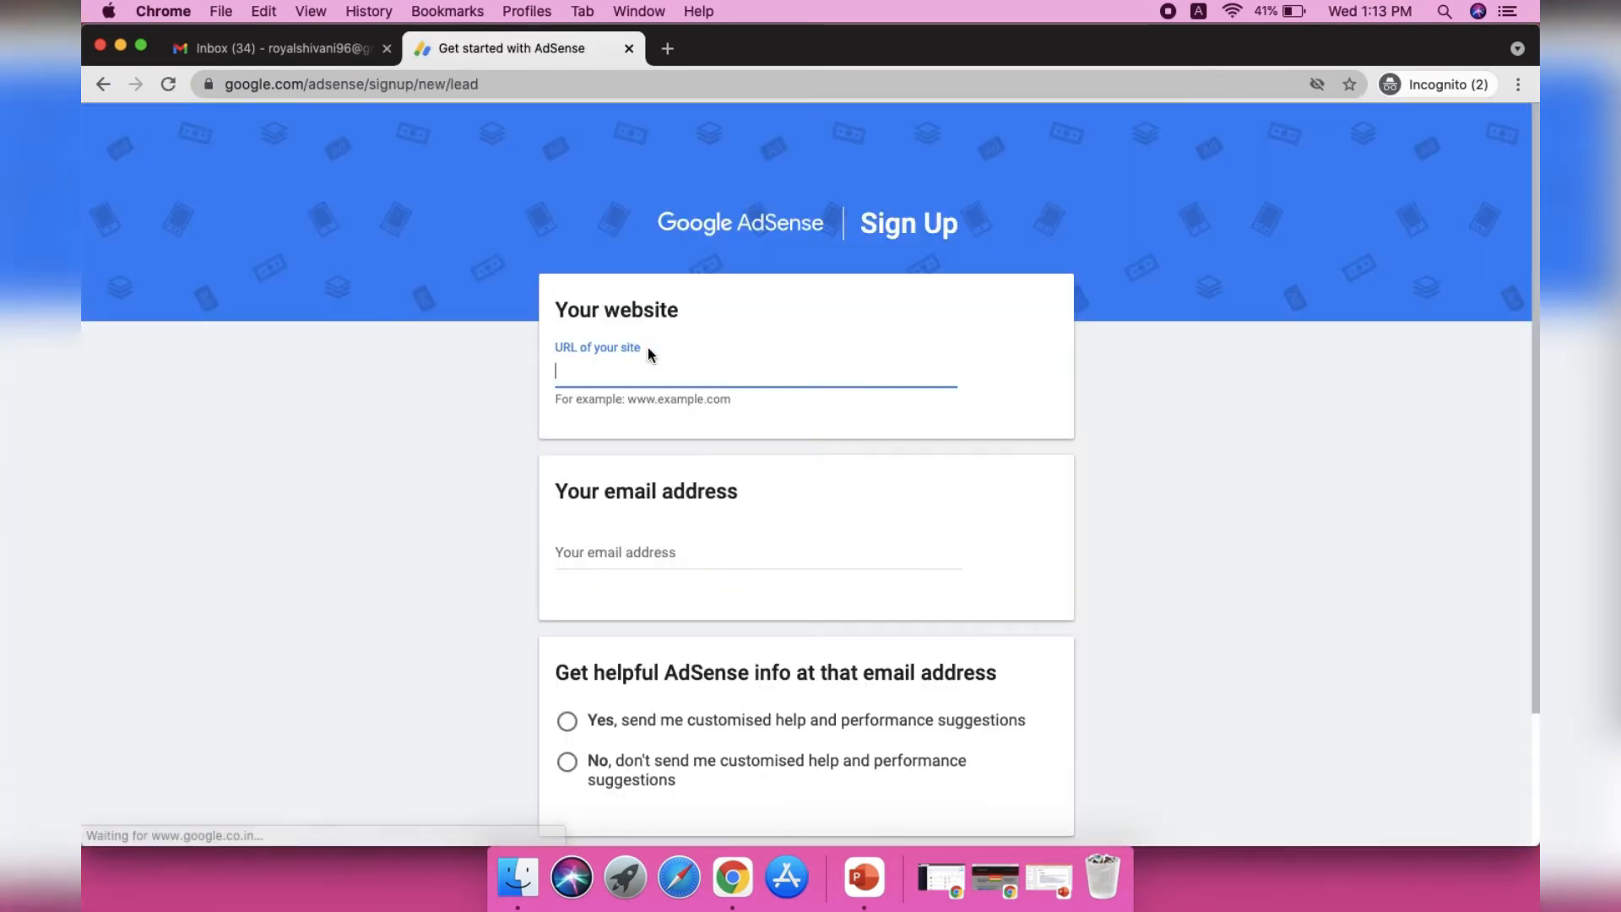
click(608, 384)
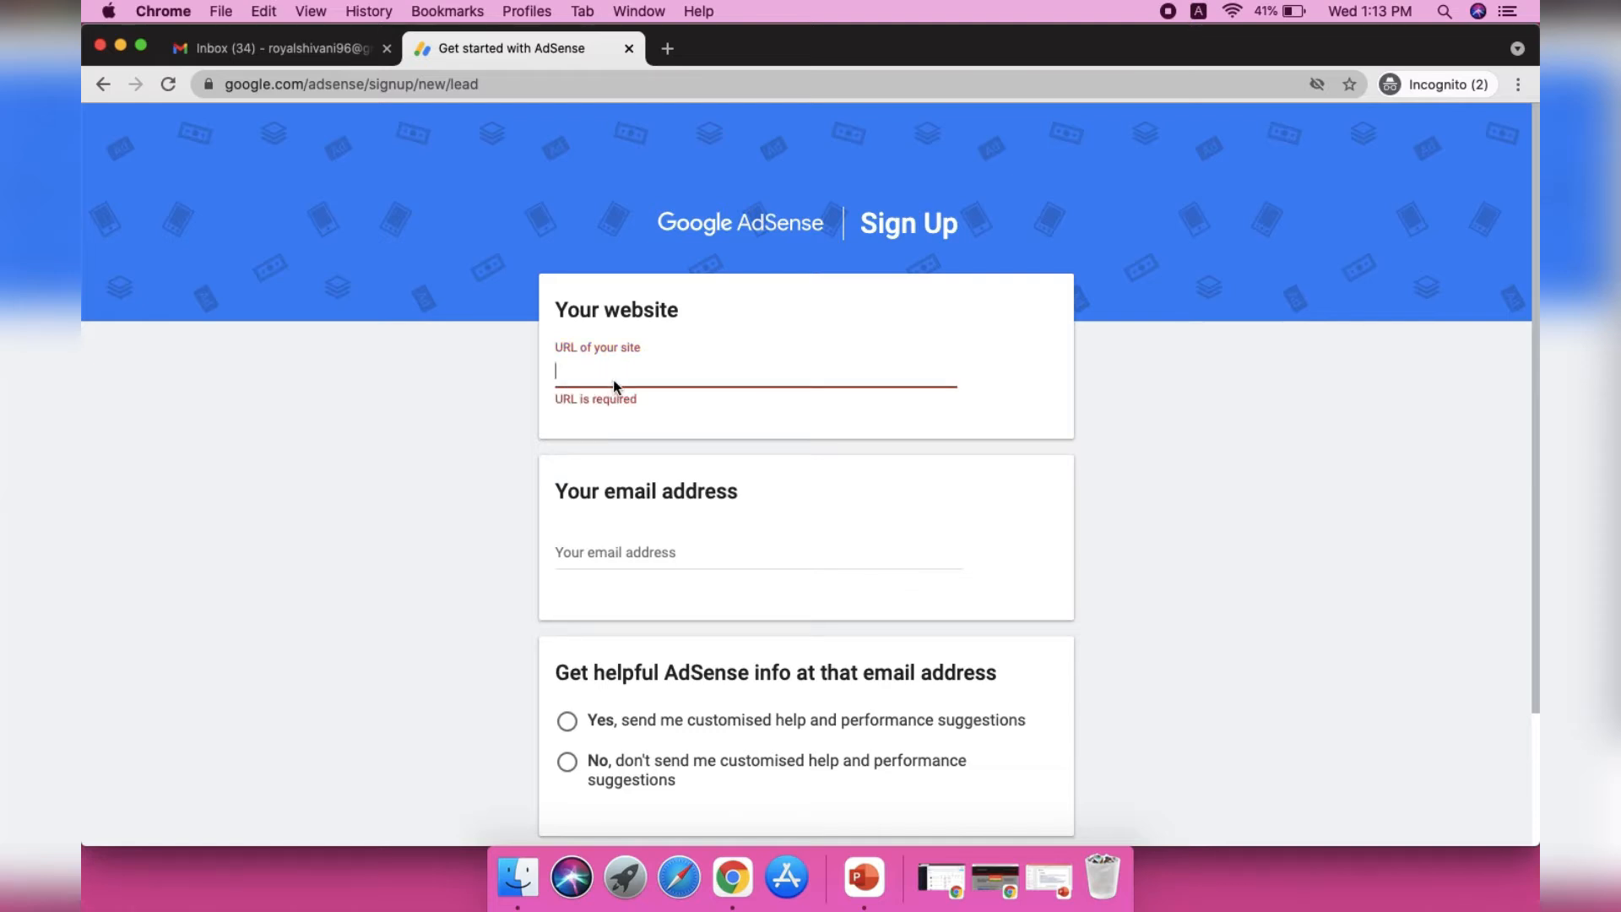
text(https:/)
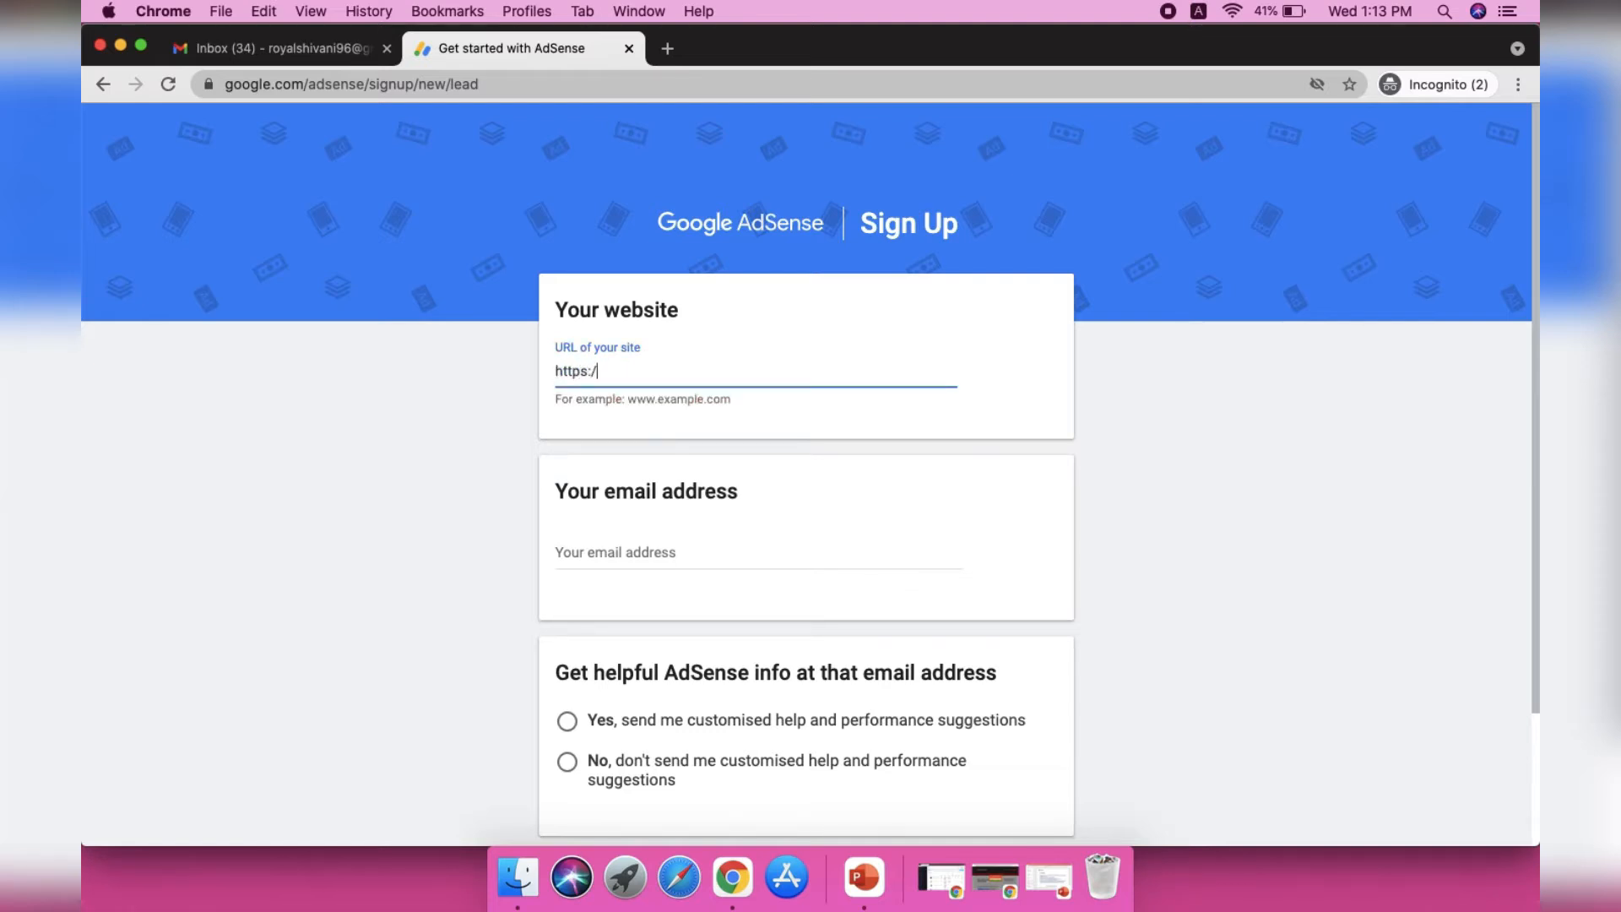
text(/jayantvlogs.in)
Step: Fill in the account's email address in the sign-up form using the suggested entry
click(560, 552)
text(ro)
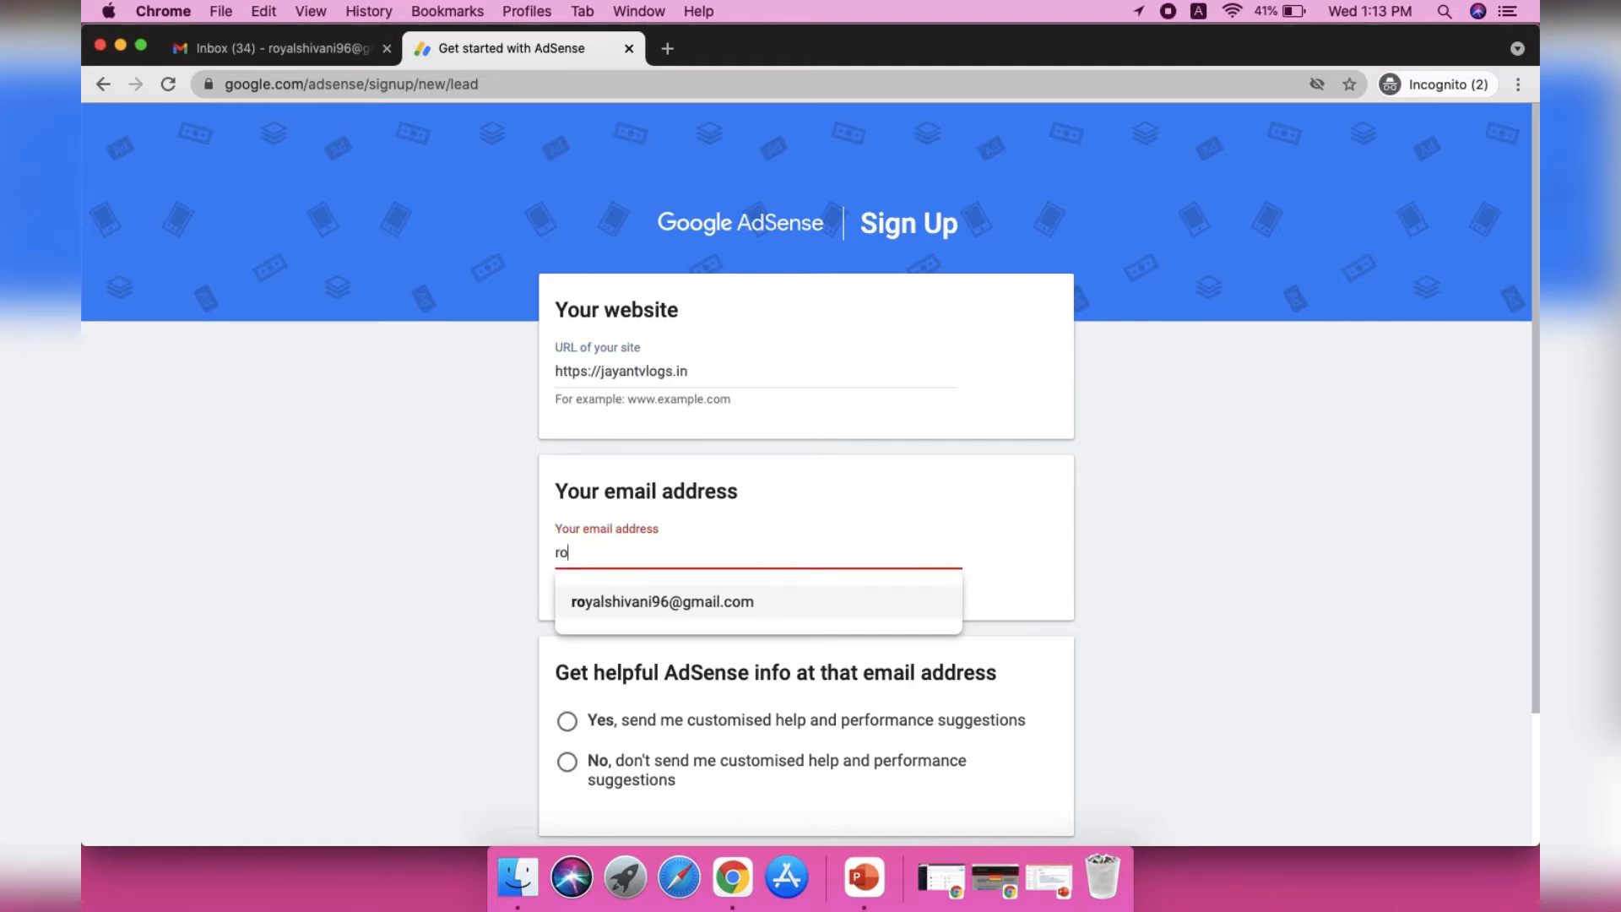
text(yal)
click(634, 609)
Step: Choose to receive customised help and performance suggestions, and save the form to continue the sign-up
scroll(463, 605, down, 2)
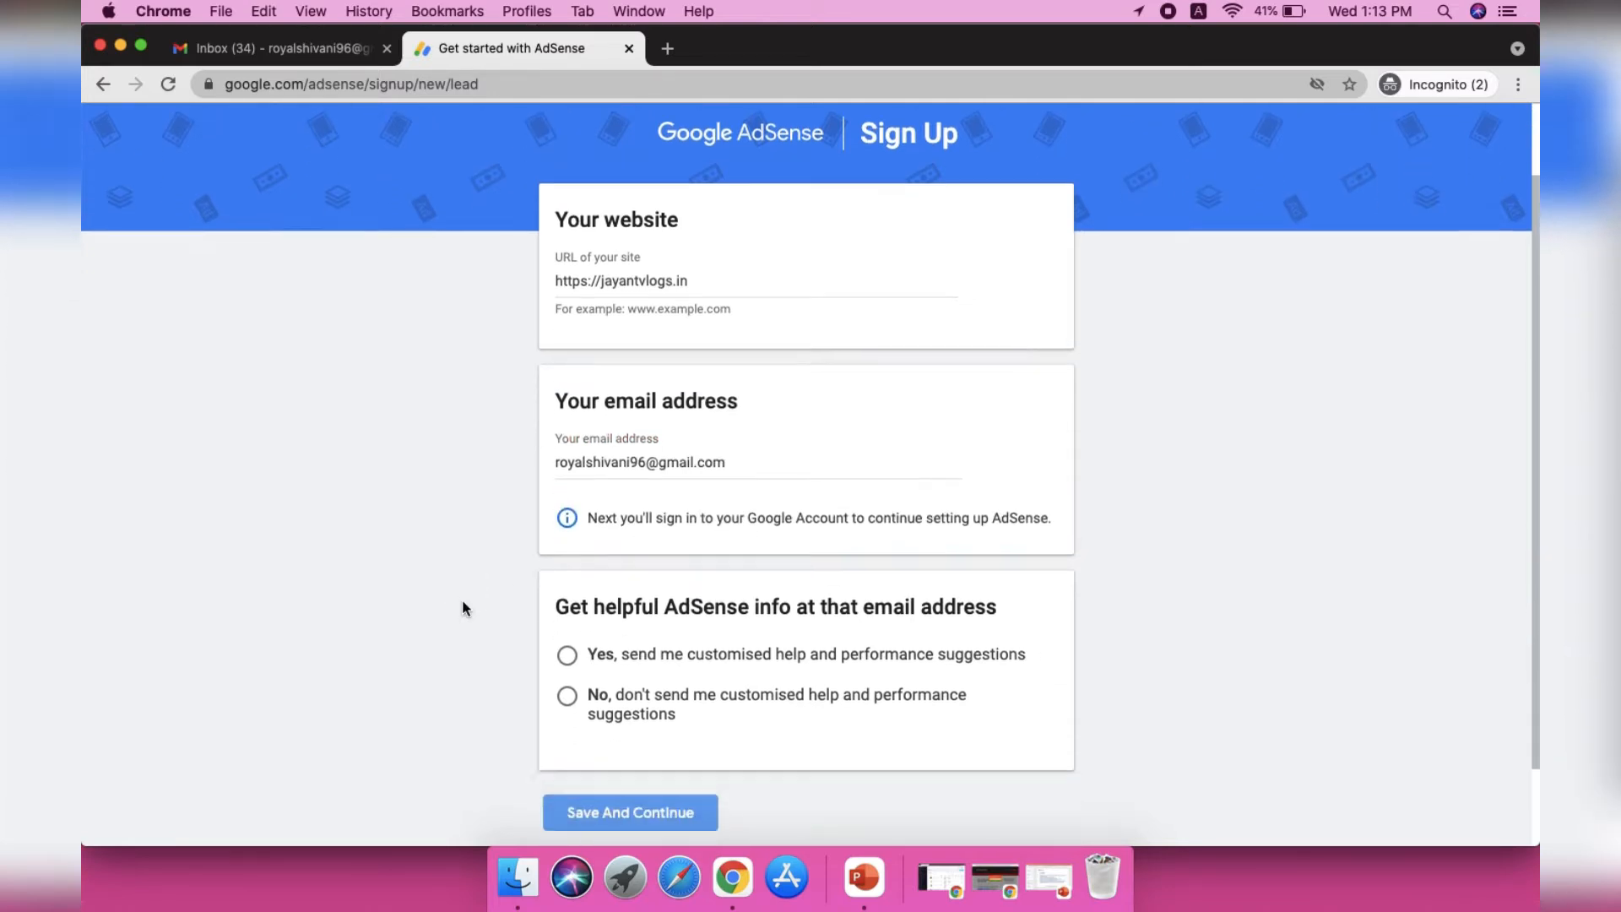
scroll(463, 607, down, 2)
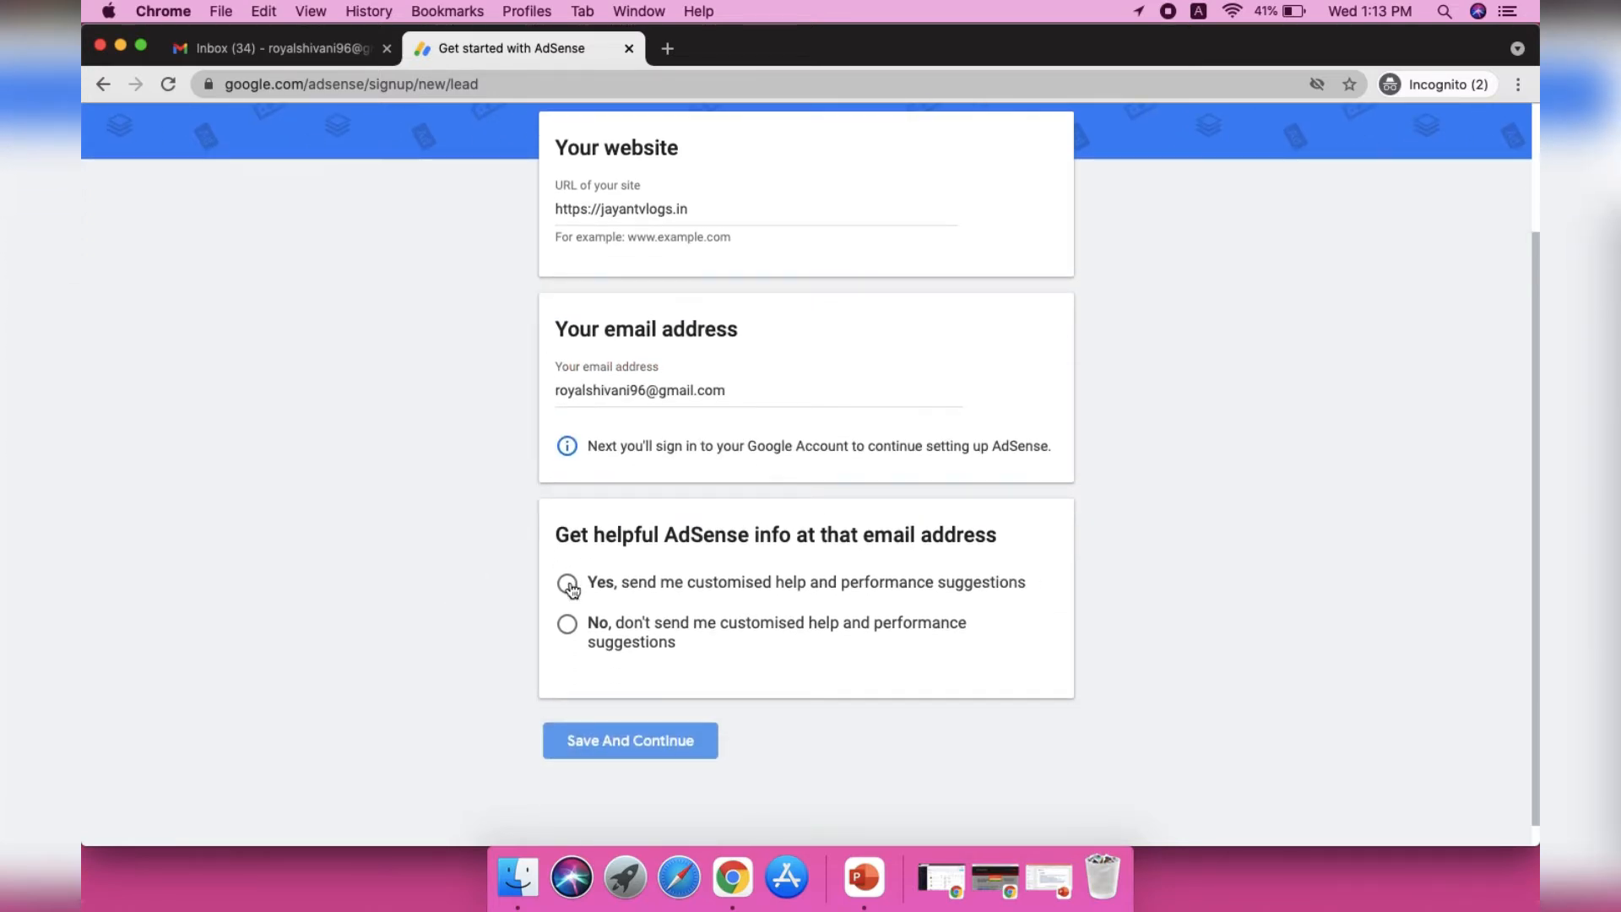
click(567, 585)
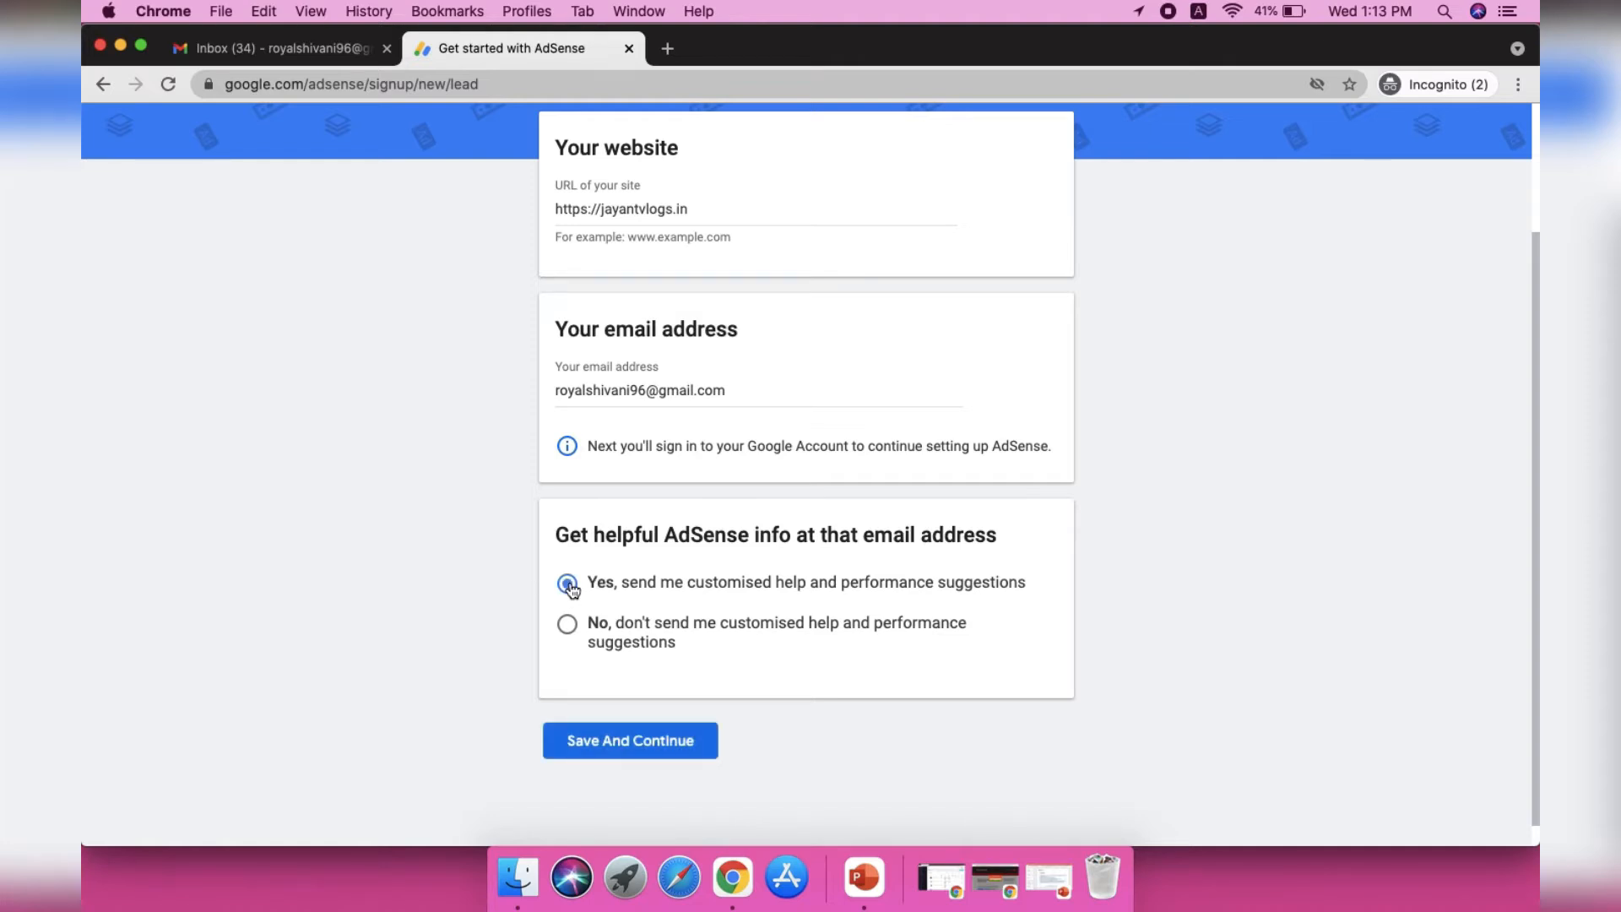
click(605, 740)
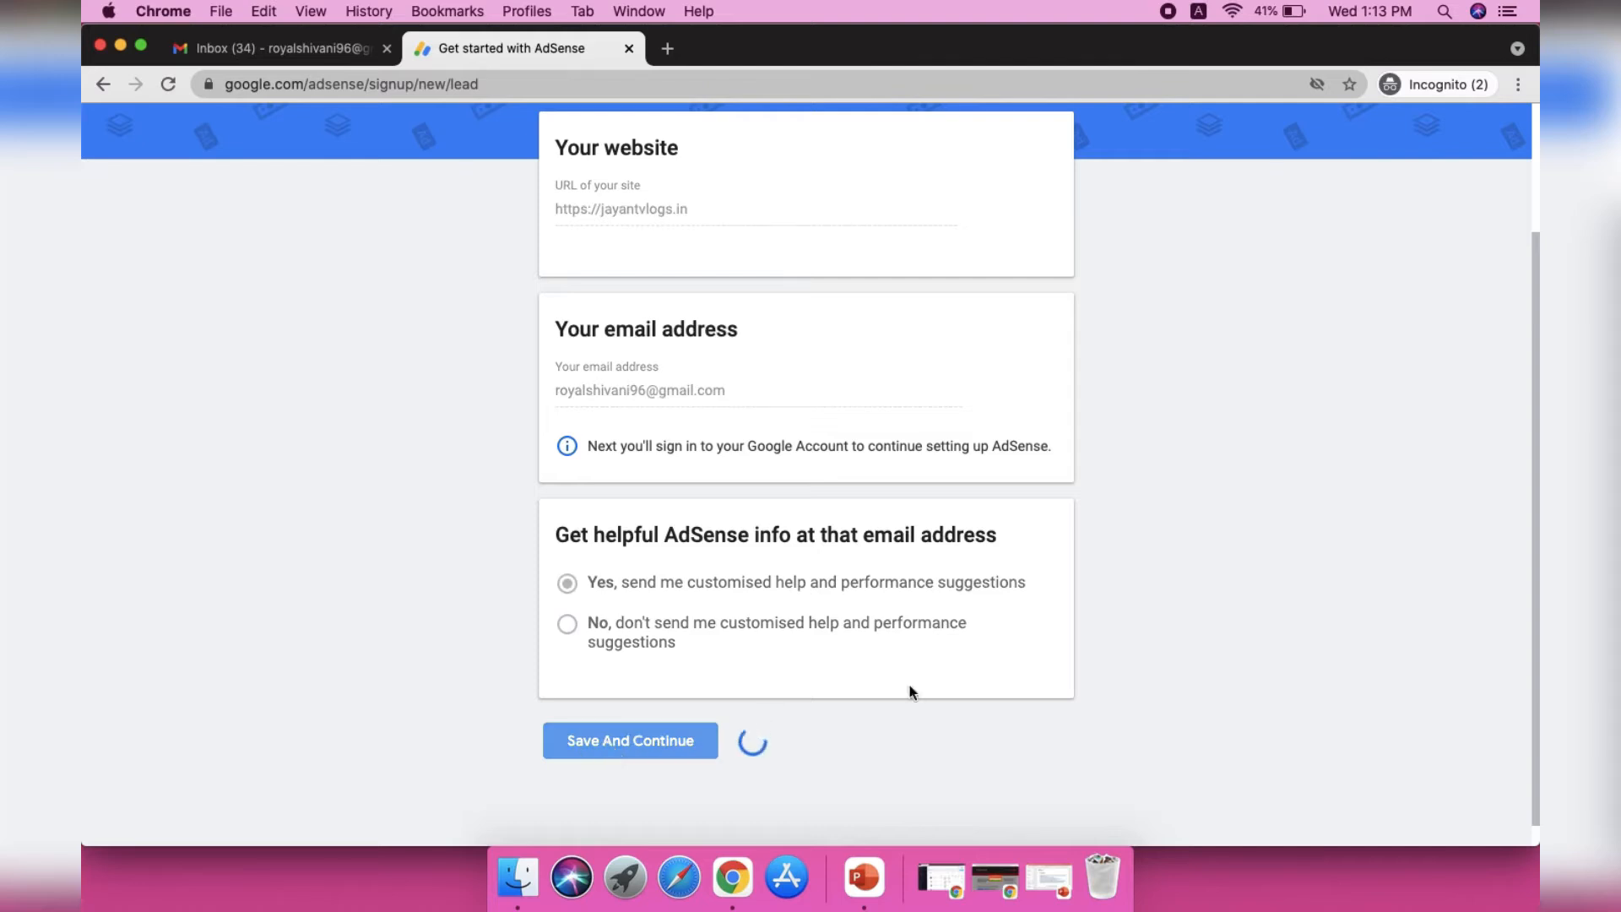
click(1104, 553)
scroll(1104, 553, up, 1)
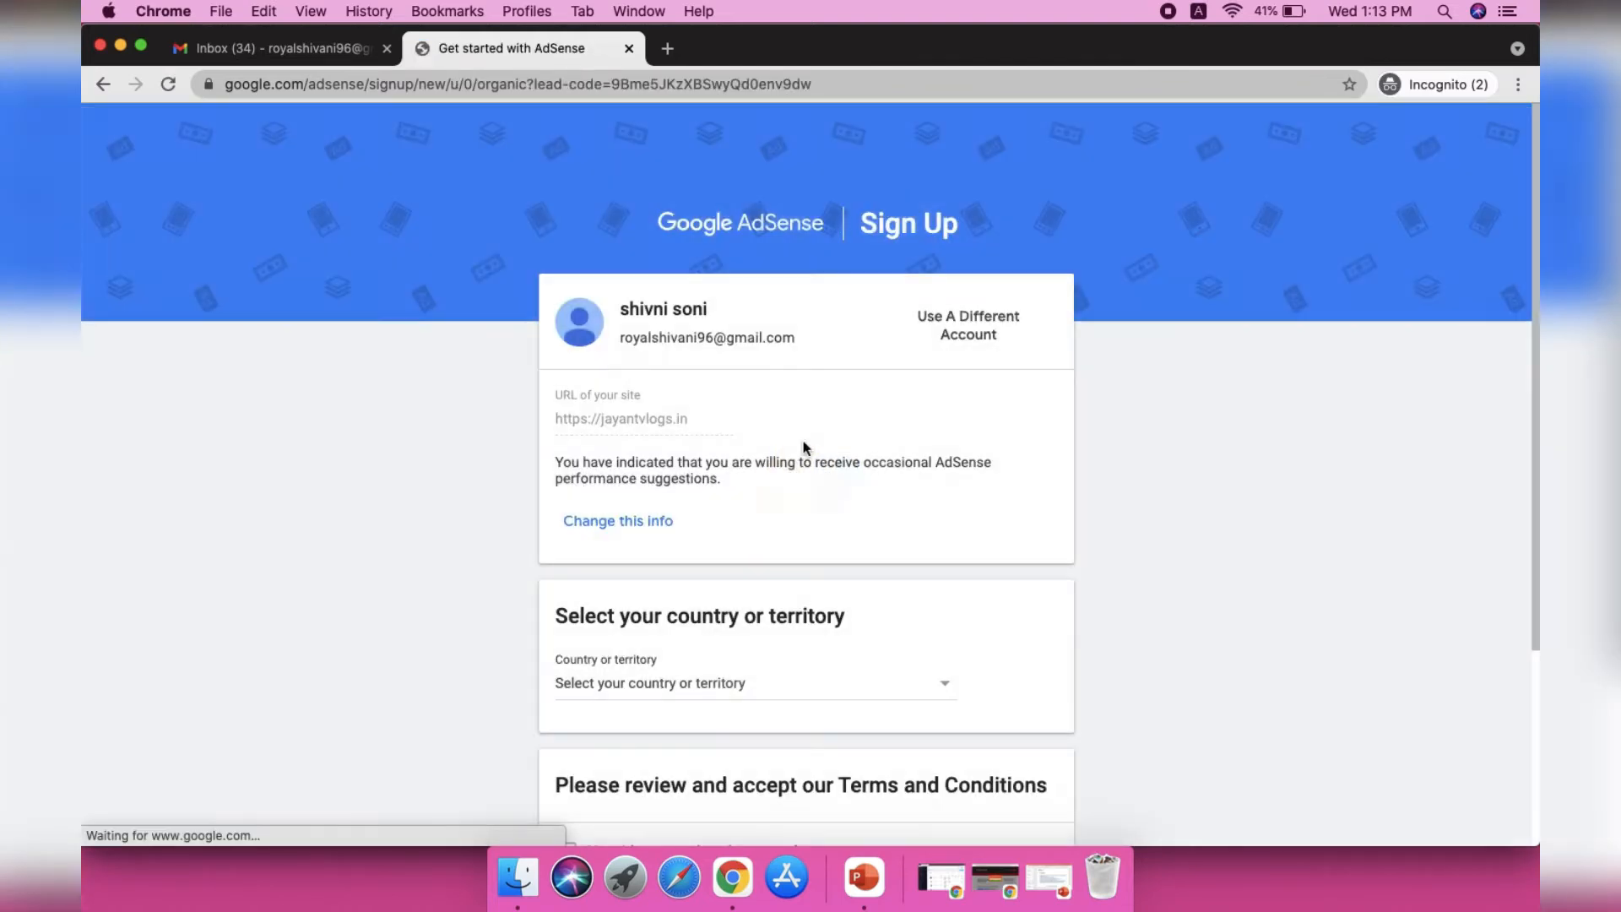
Step: Select India as the country or territory for the AdSense account
scroll(419, 360, down, 2)
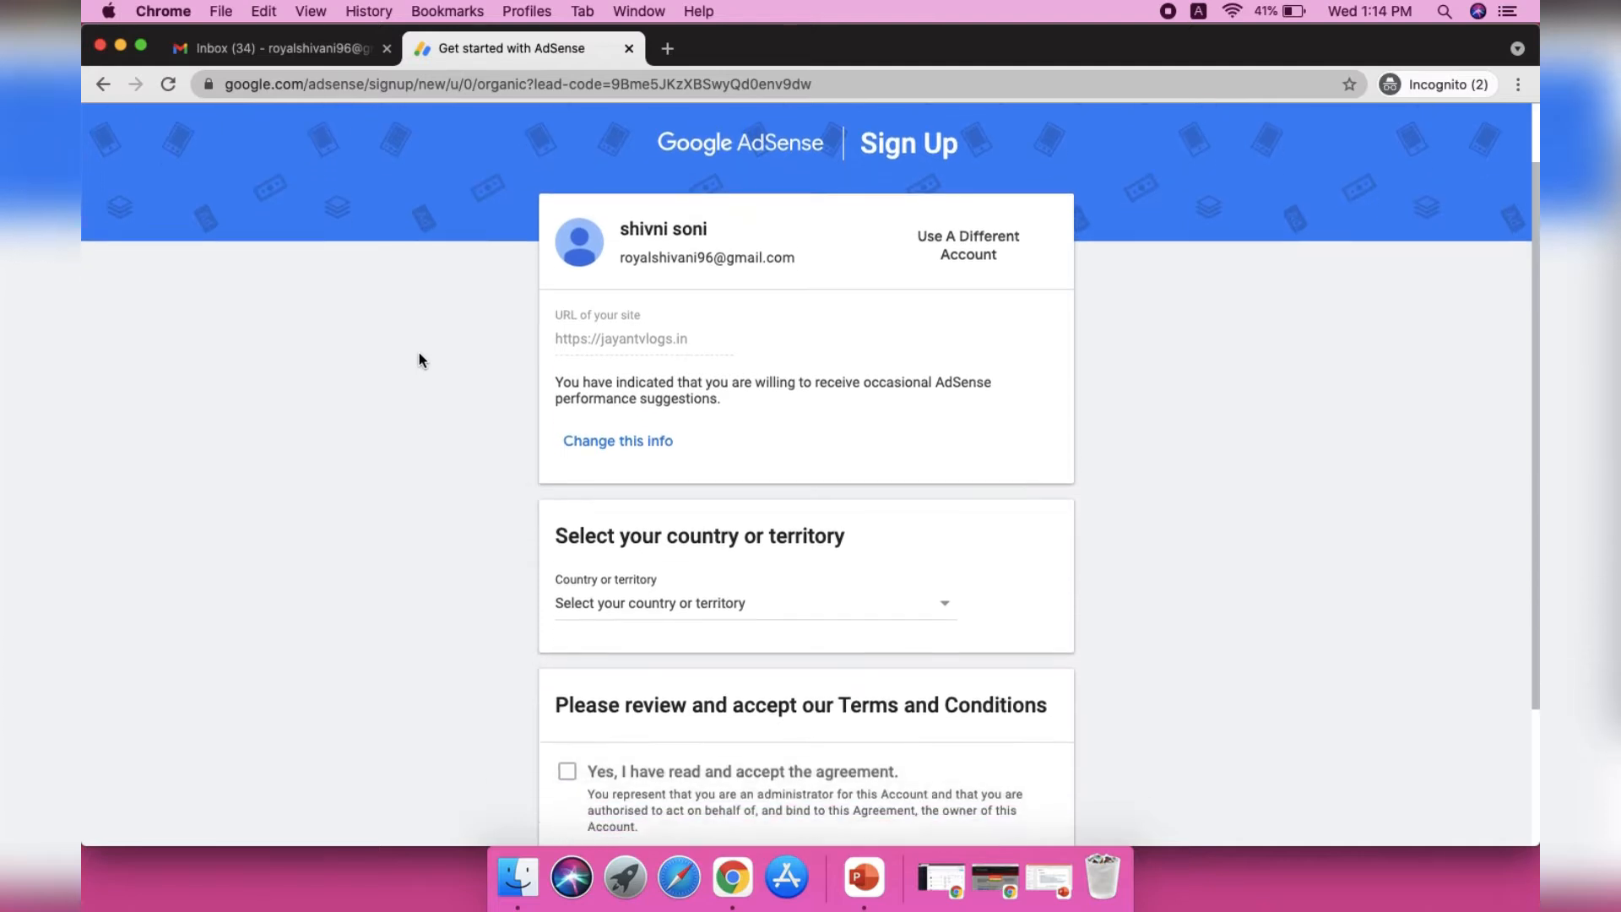
scroll(420, 360, down, 5)
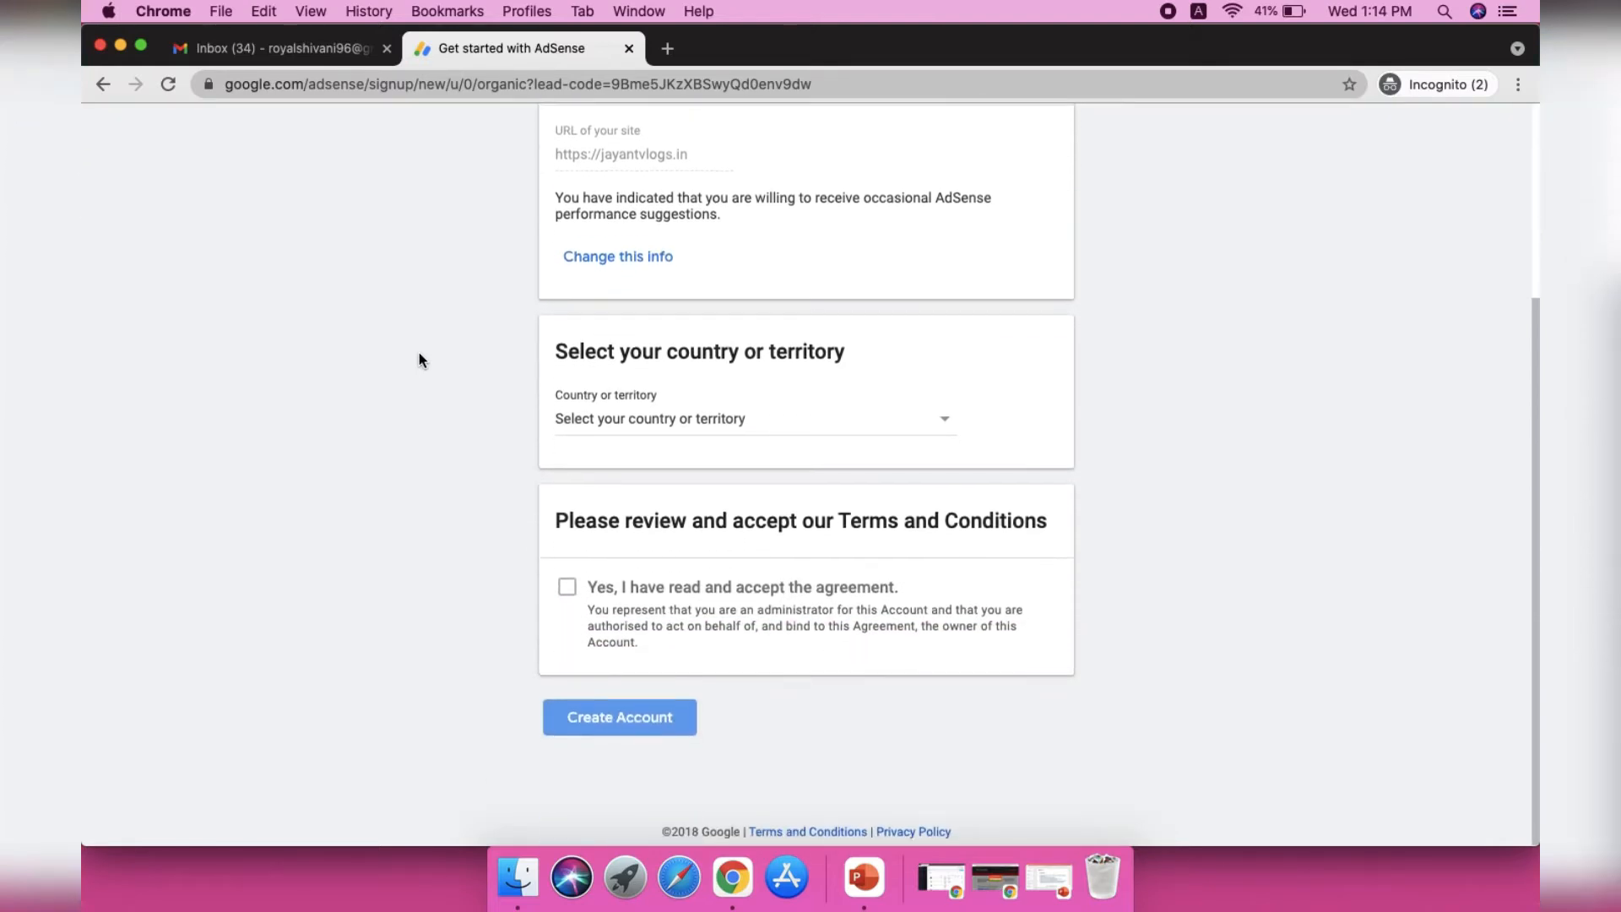
click(604, 418)
text(in)
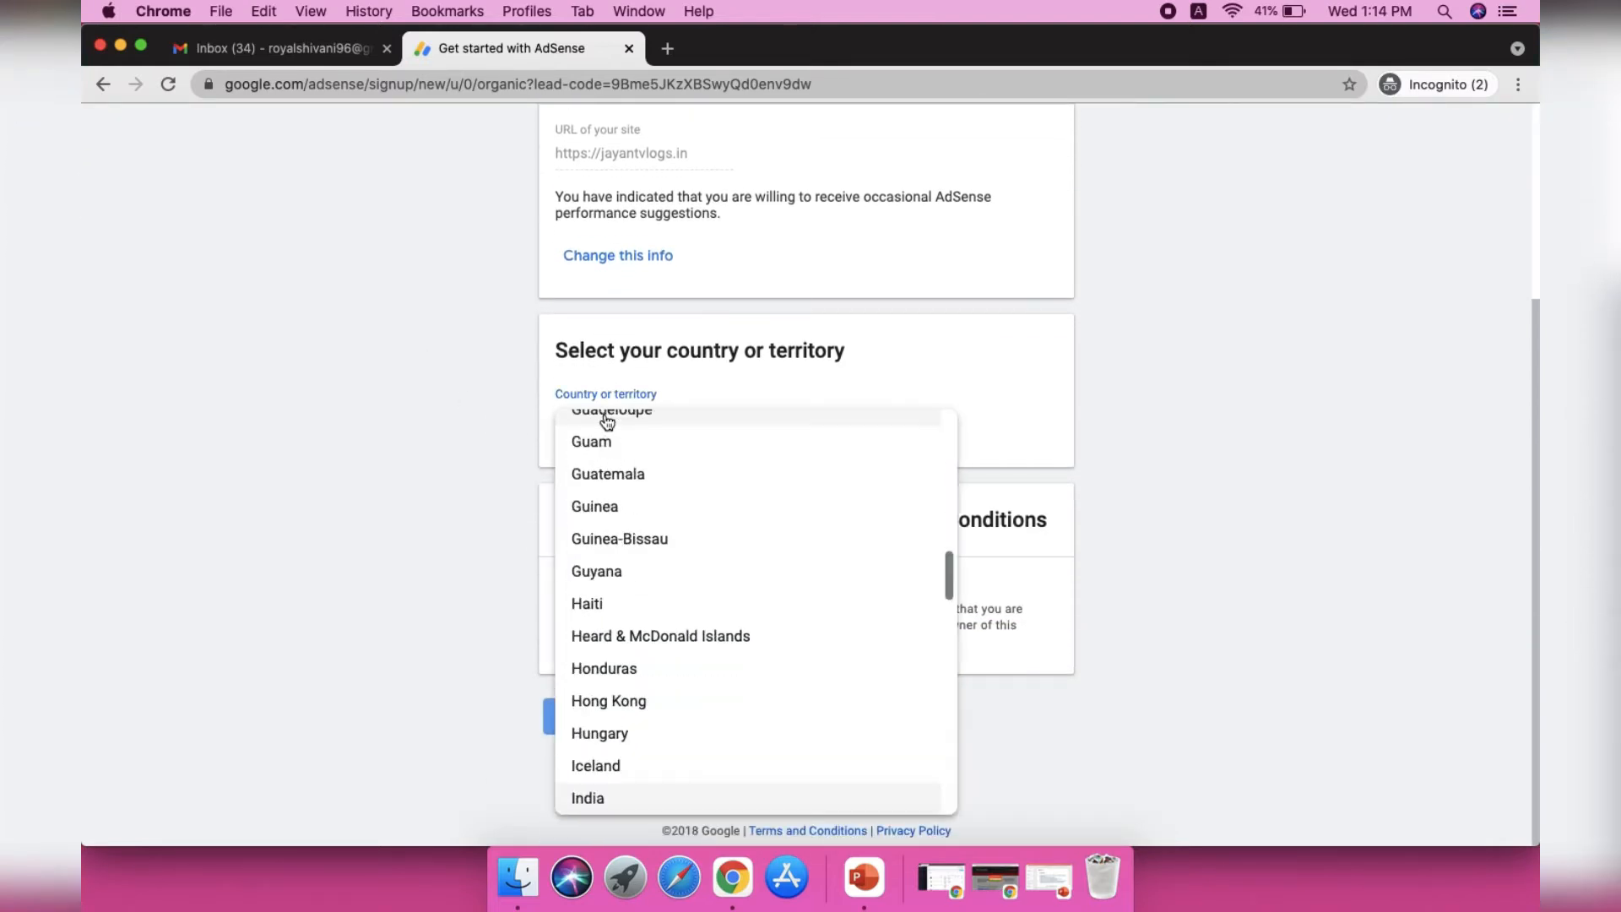
key(Return)
Step: Review and accept the AdSense Terms and Conditions, and create the account
scroll(473, 485, down, 5)
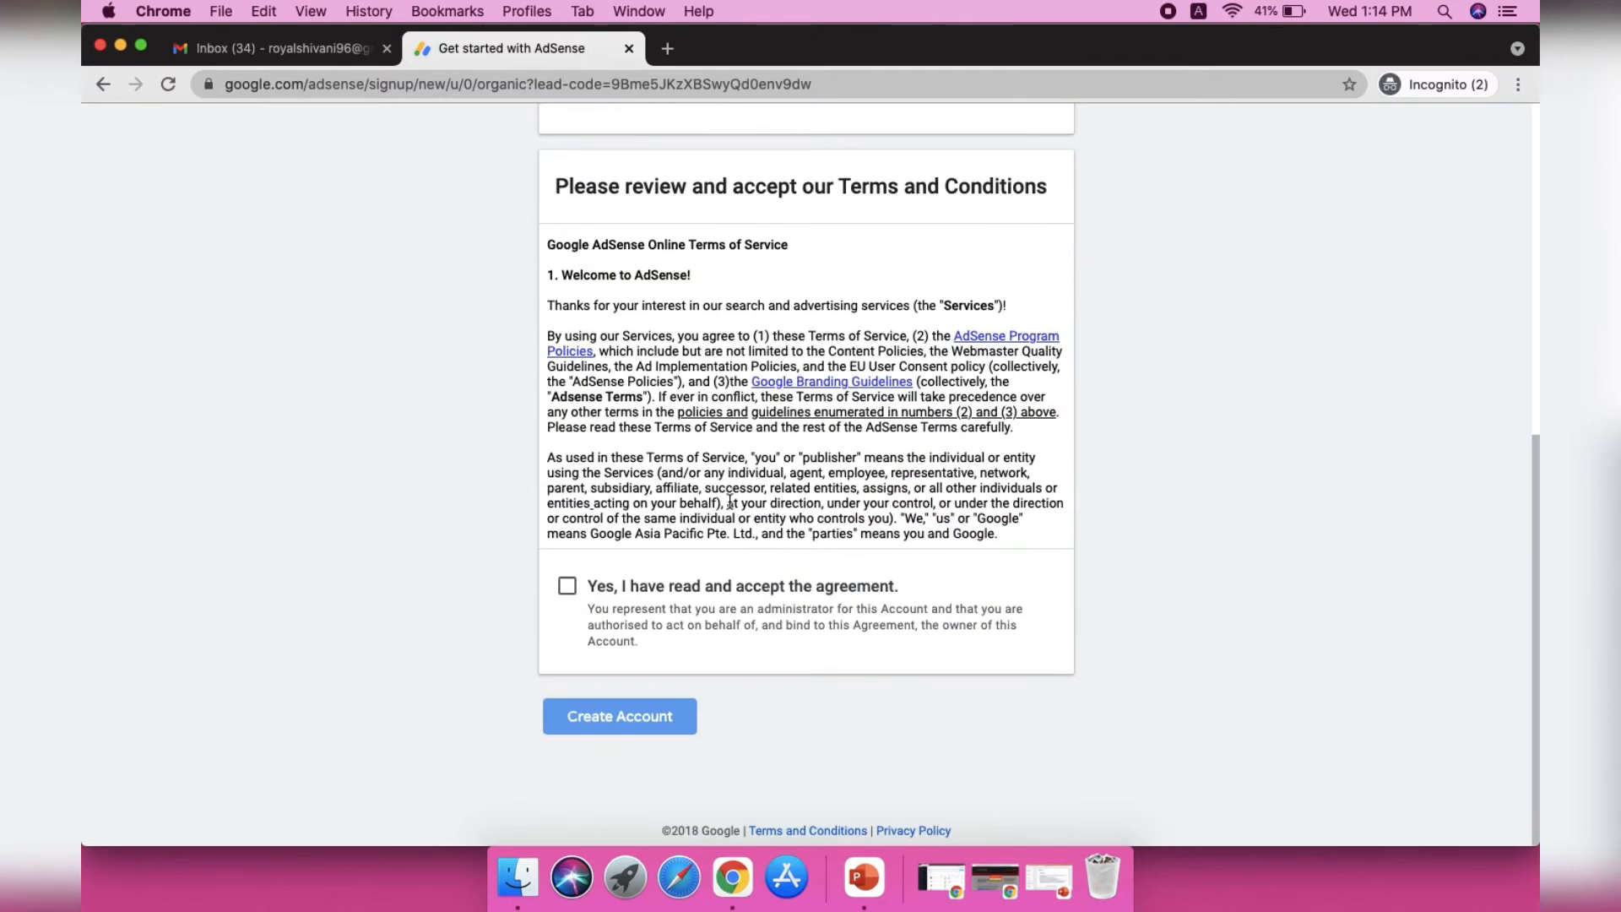
click(566, 586)
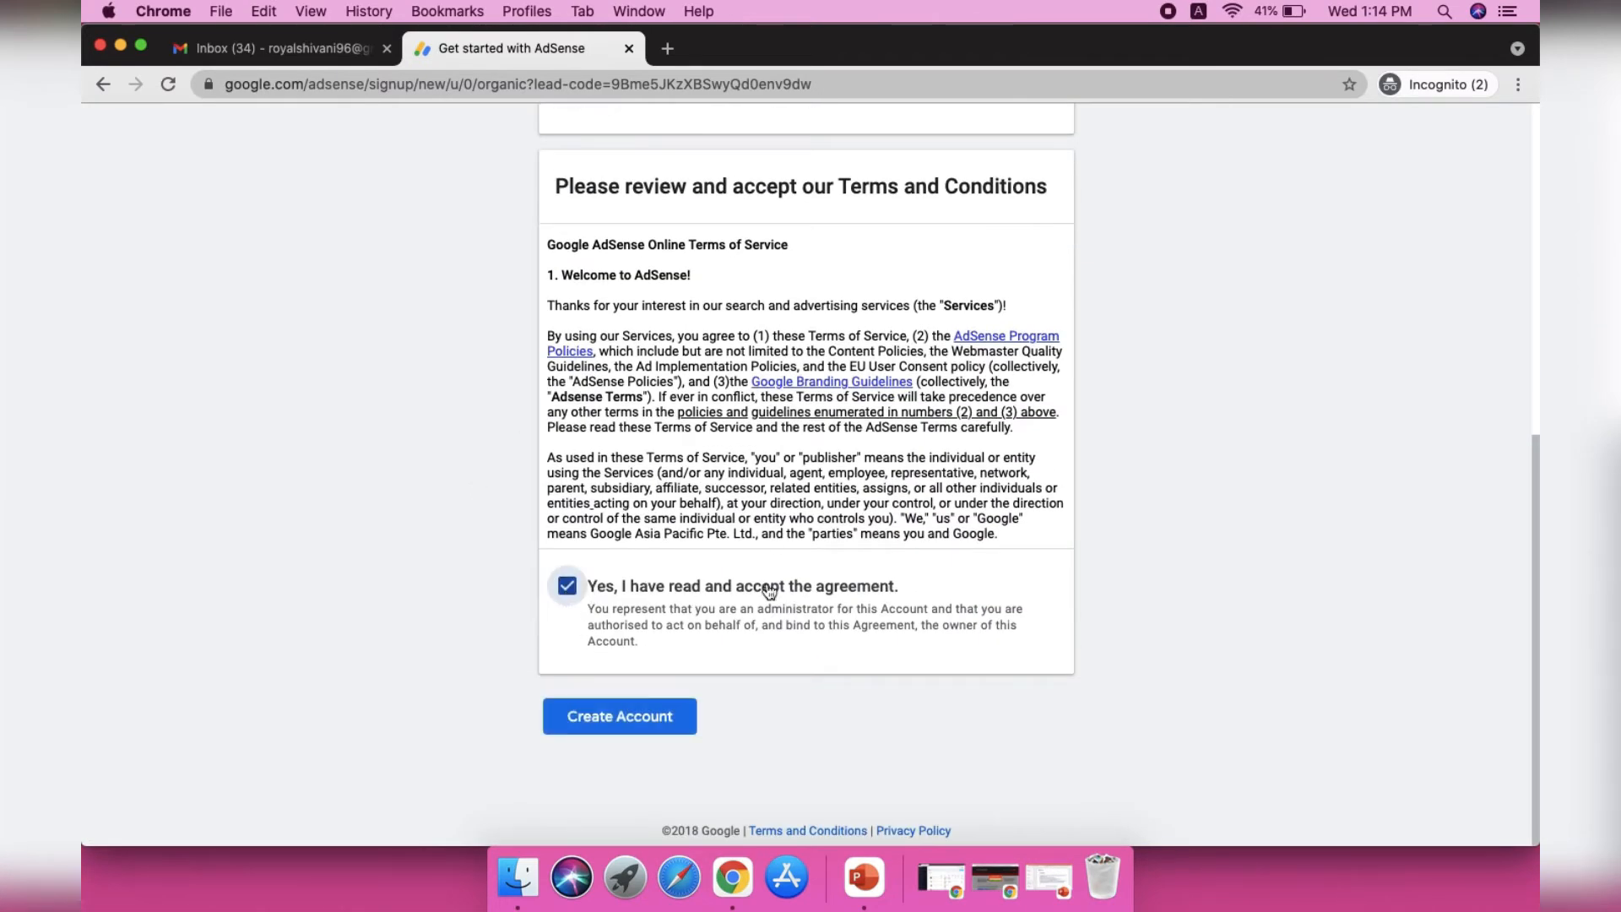
click(654, 338)
drag(675, 396, 691, 672)
click(362, 511)
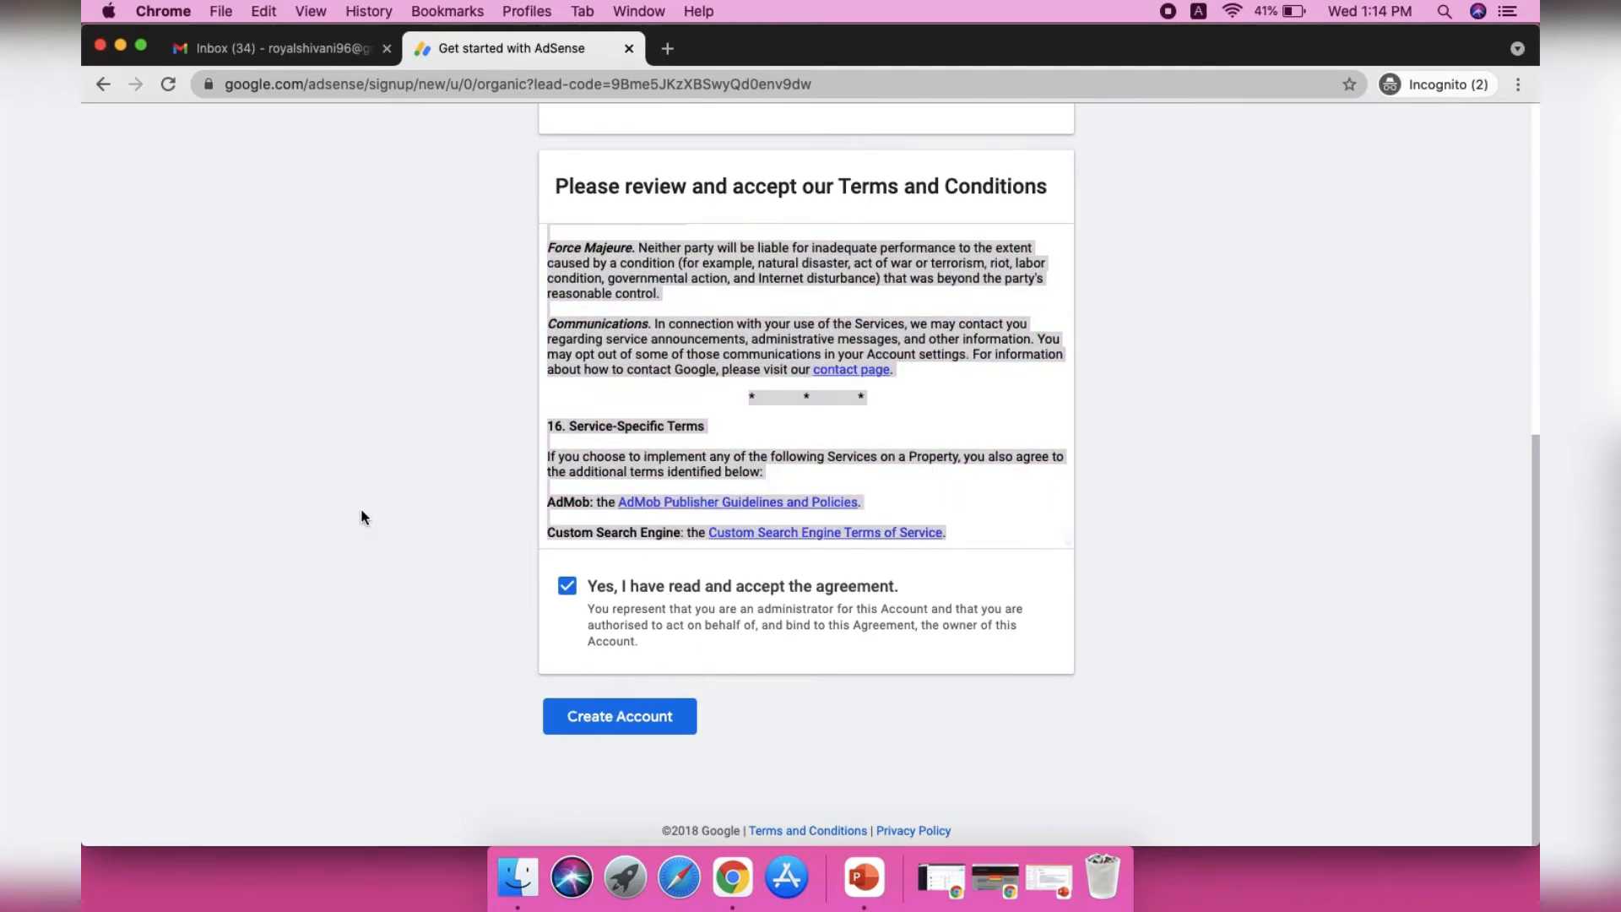
click(603, 731)
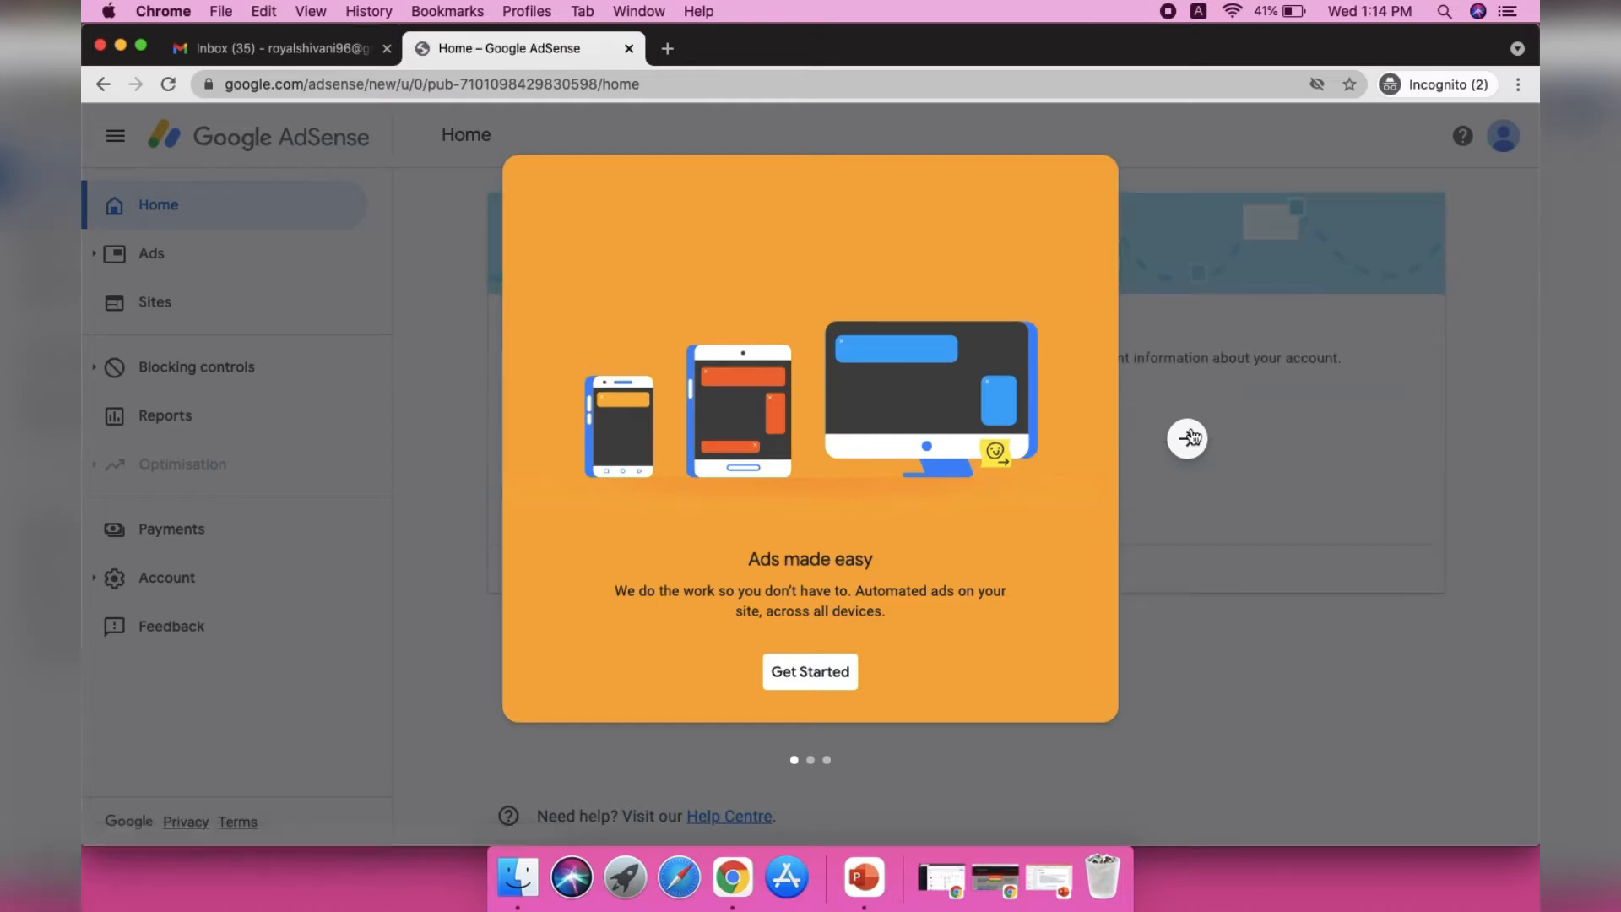
Step: Page through the AdSense welcome slides, get started and look over the payment address details form
click(1189, 437)
click(1190, 436)
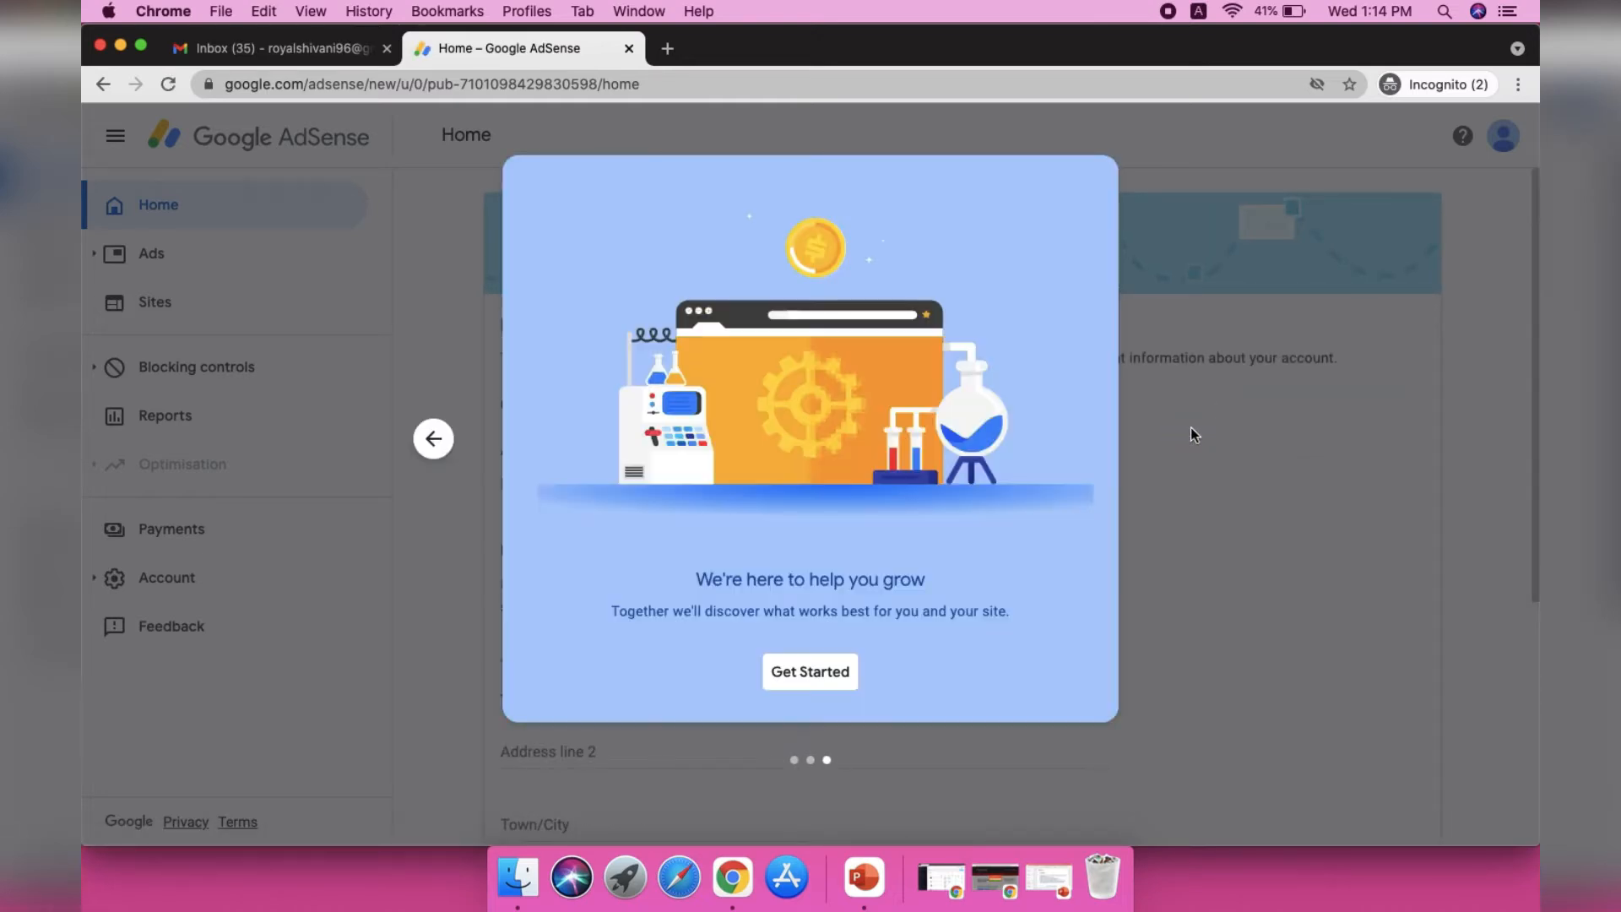
click(813, 688)
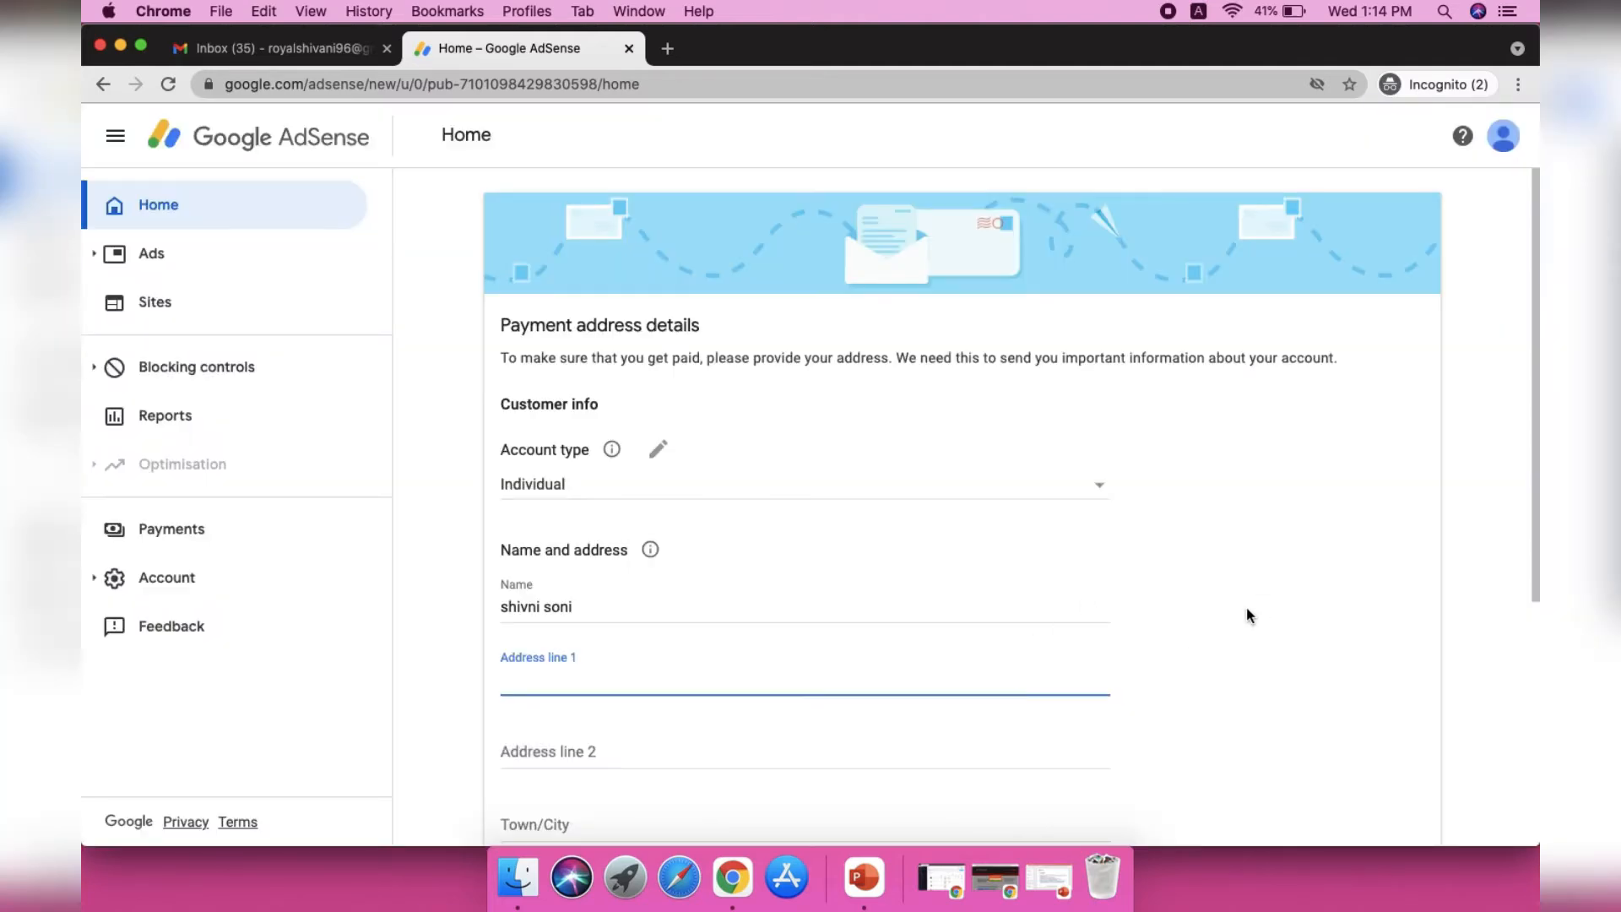
scroll(1246, 606, down, 5)
scroll(1246, 606, up, 2)
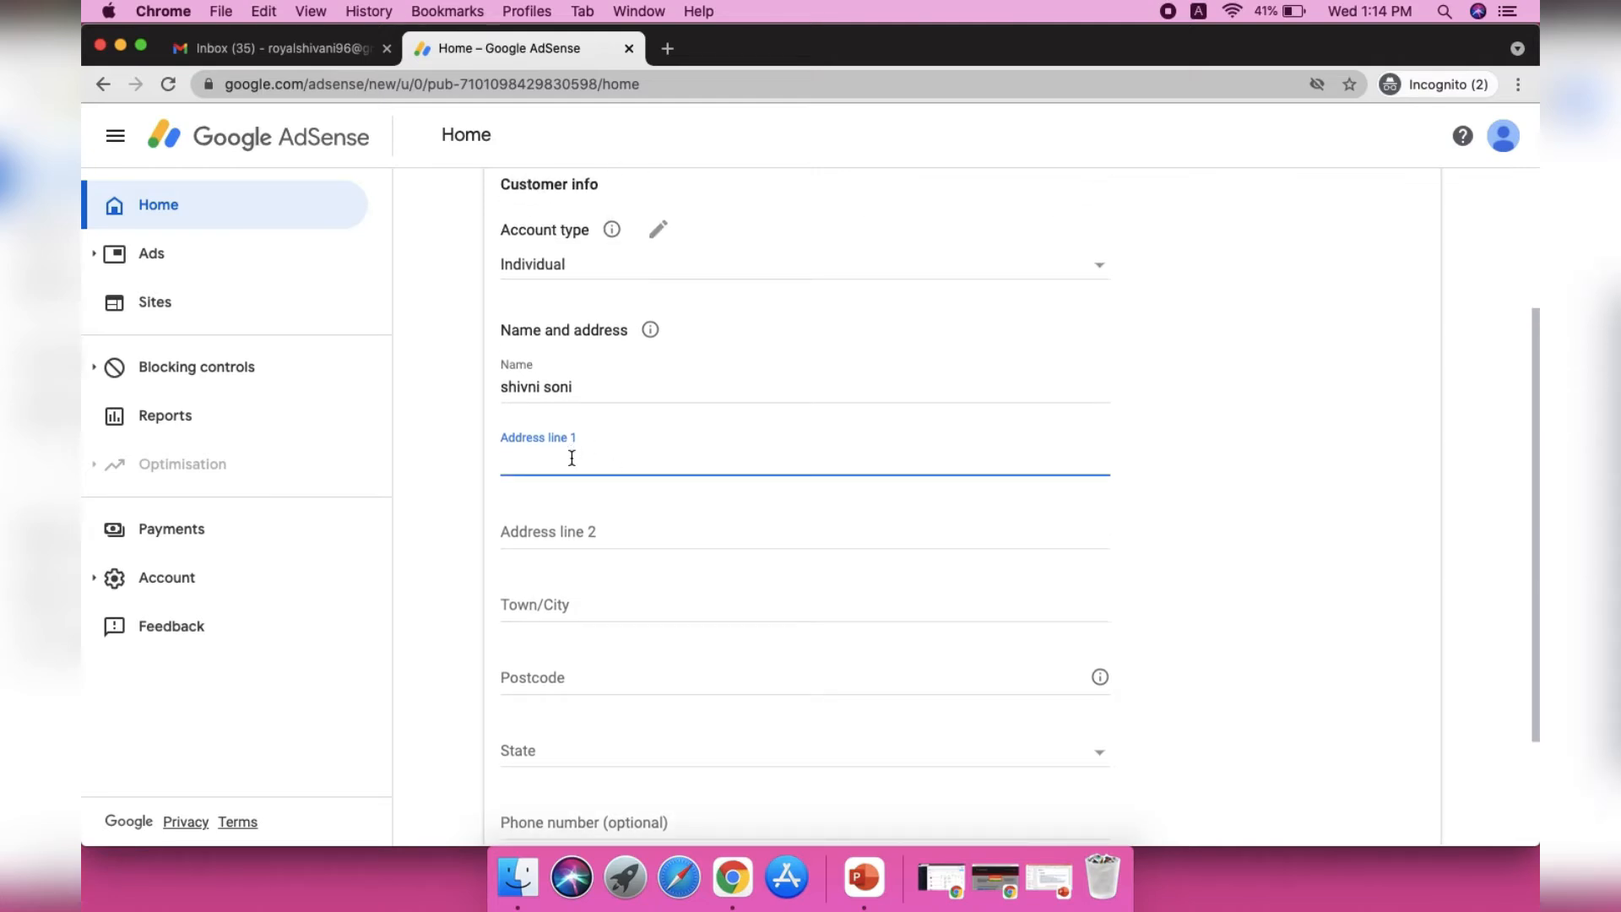
Step: Fill in the first address line, the town and the postcode in the payment address details
text(ny)
key(Tab)
key(Tab)
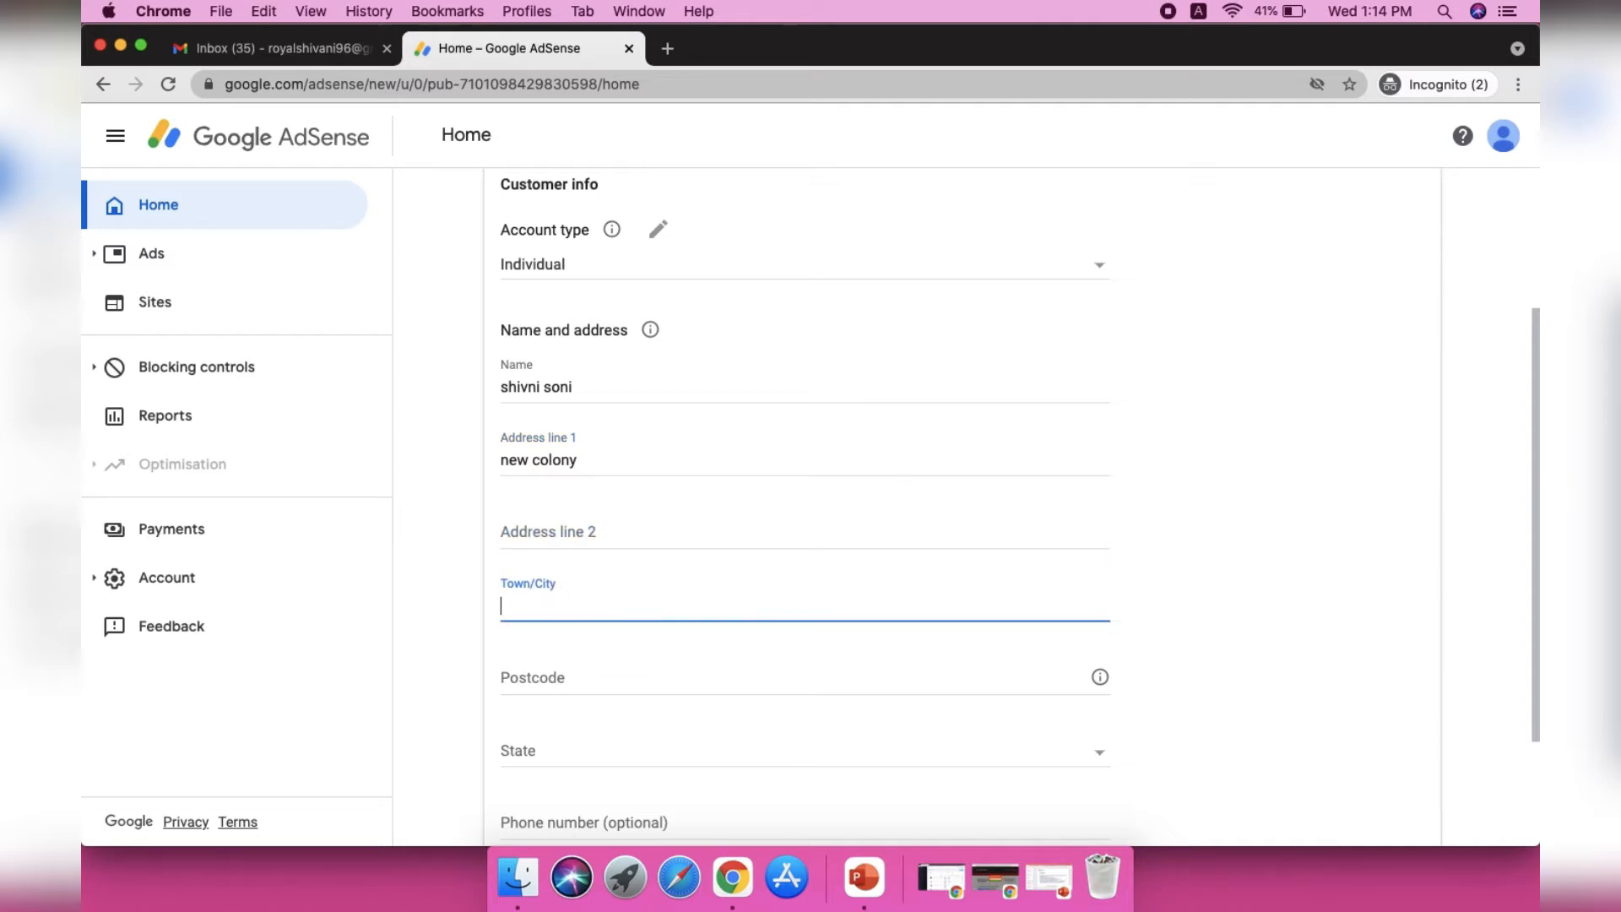
key(Tab)
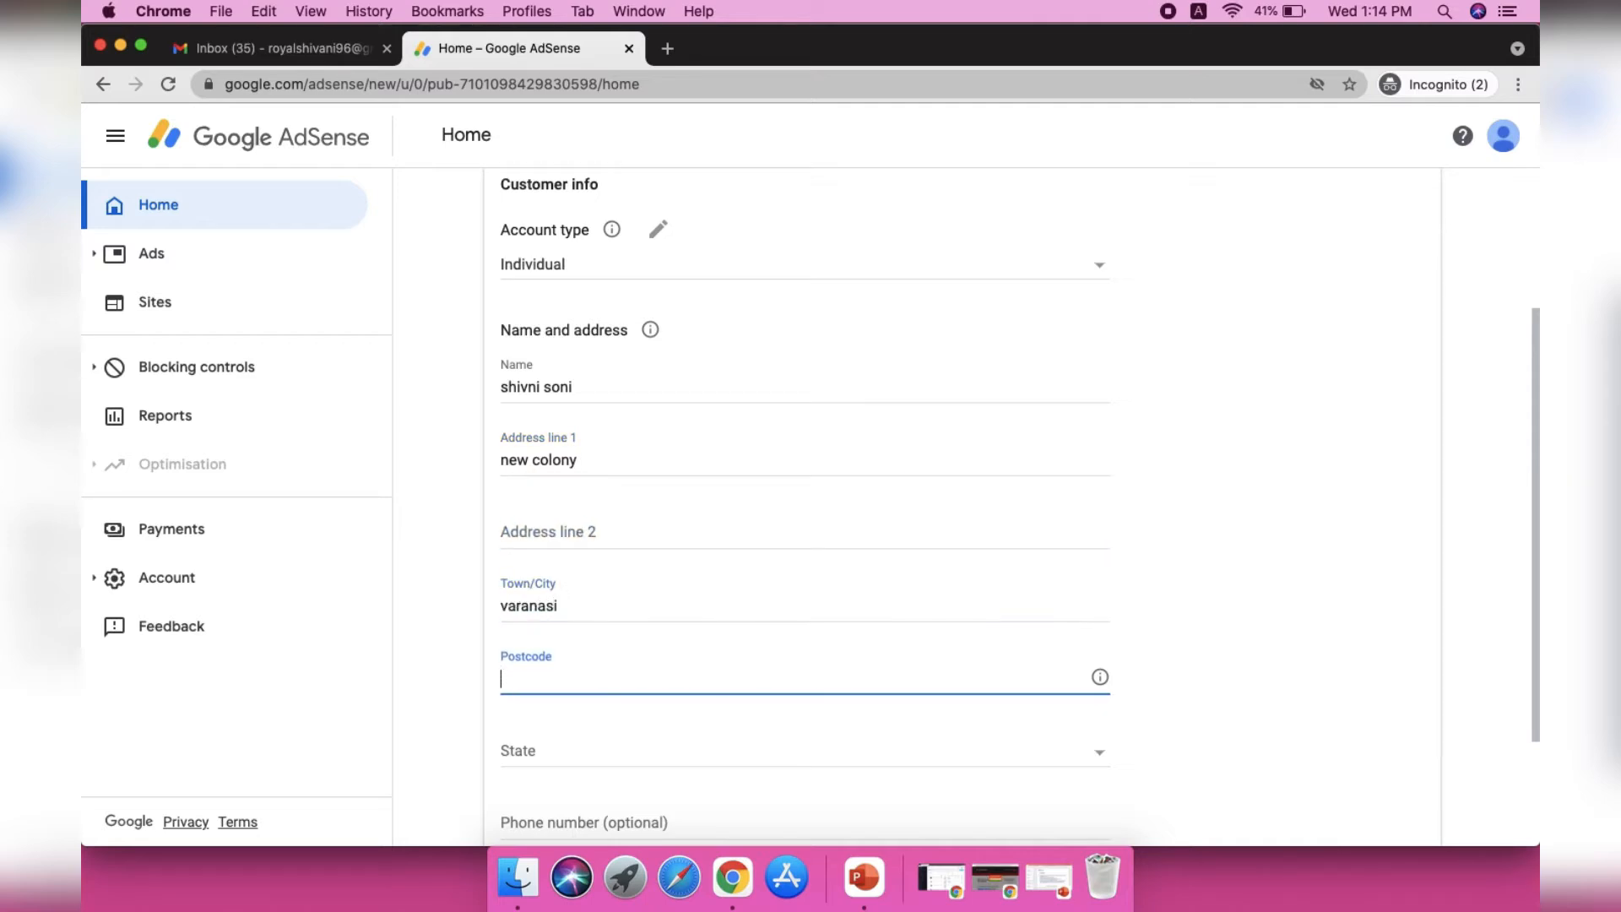
text(211008)
key(Tab)
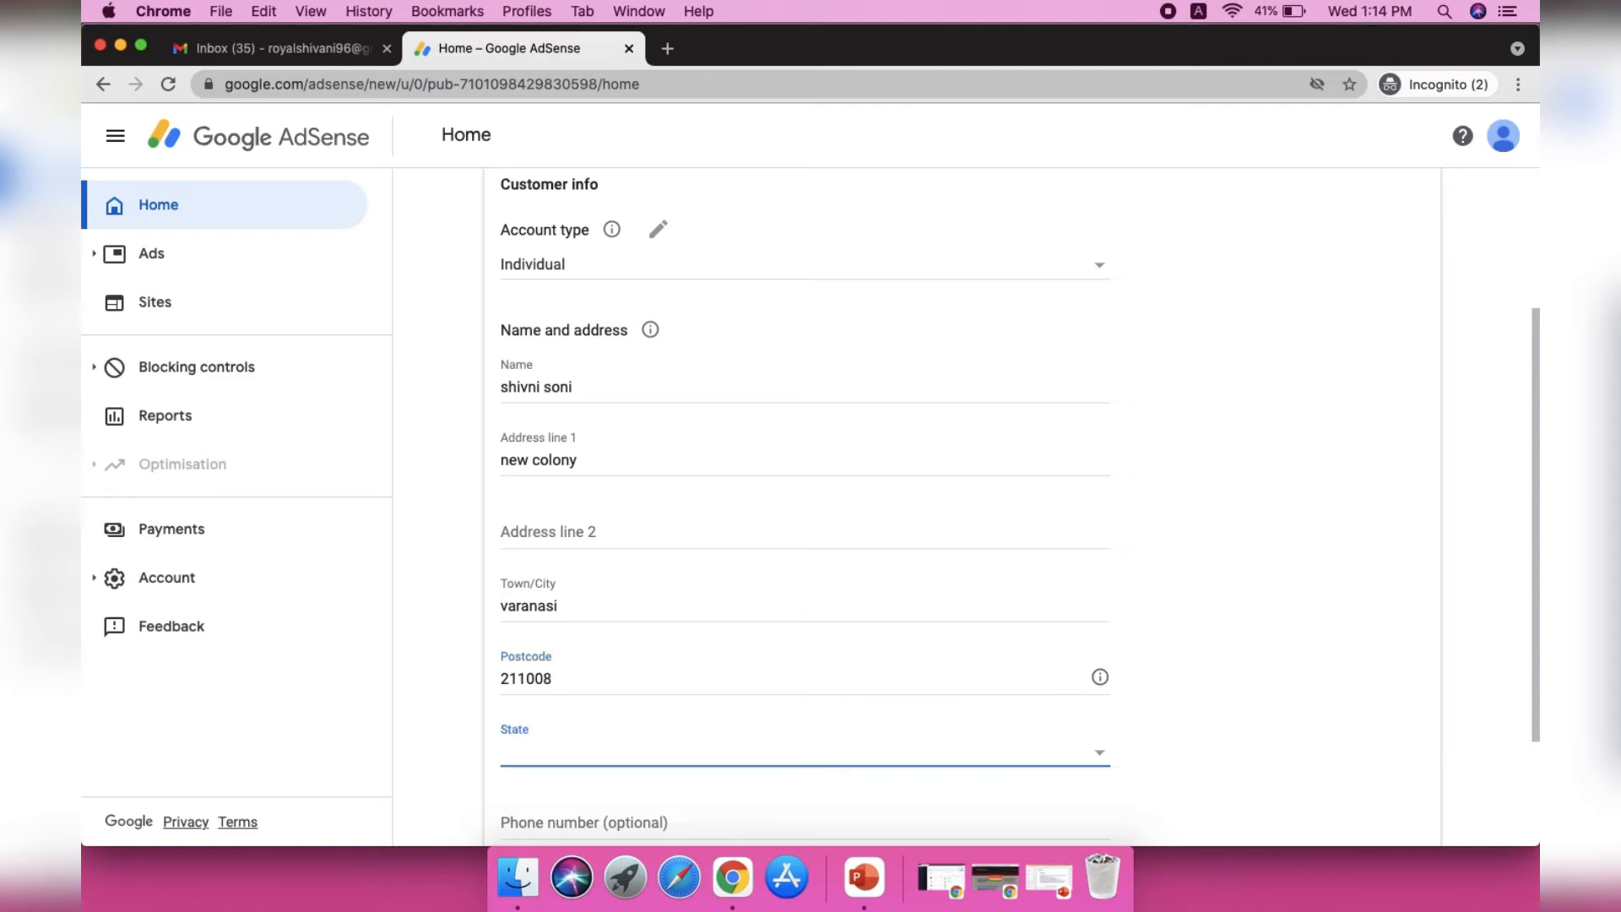
Step: Select the state for the payment address and submit the form with the optional phone number left blank
key(u)
key(Tab)
scroll(560, 493, down, 3)
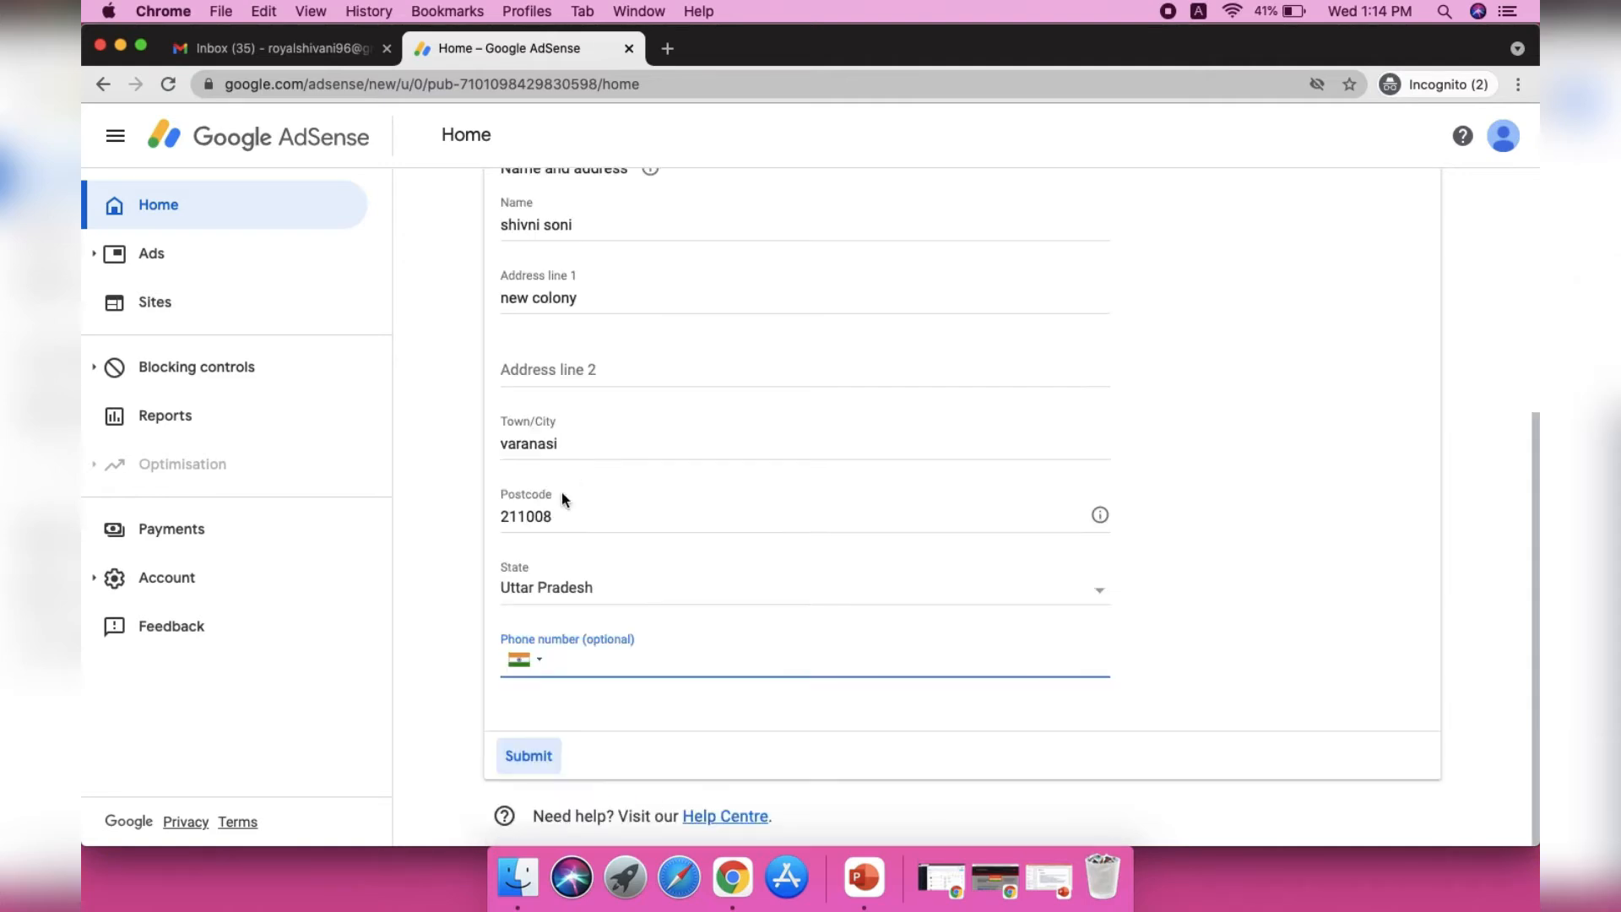
click(542, 758)
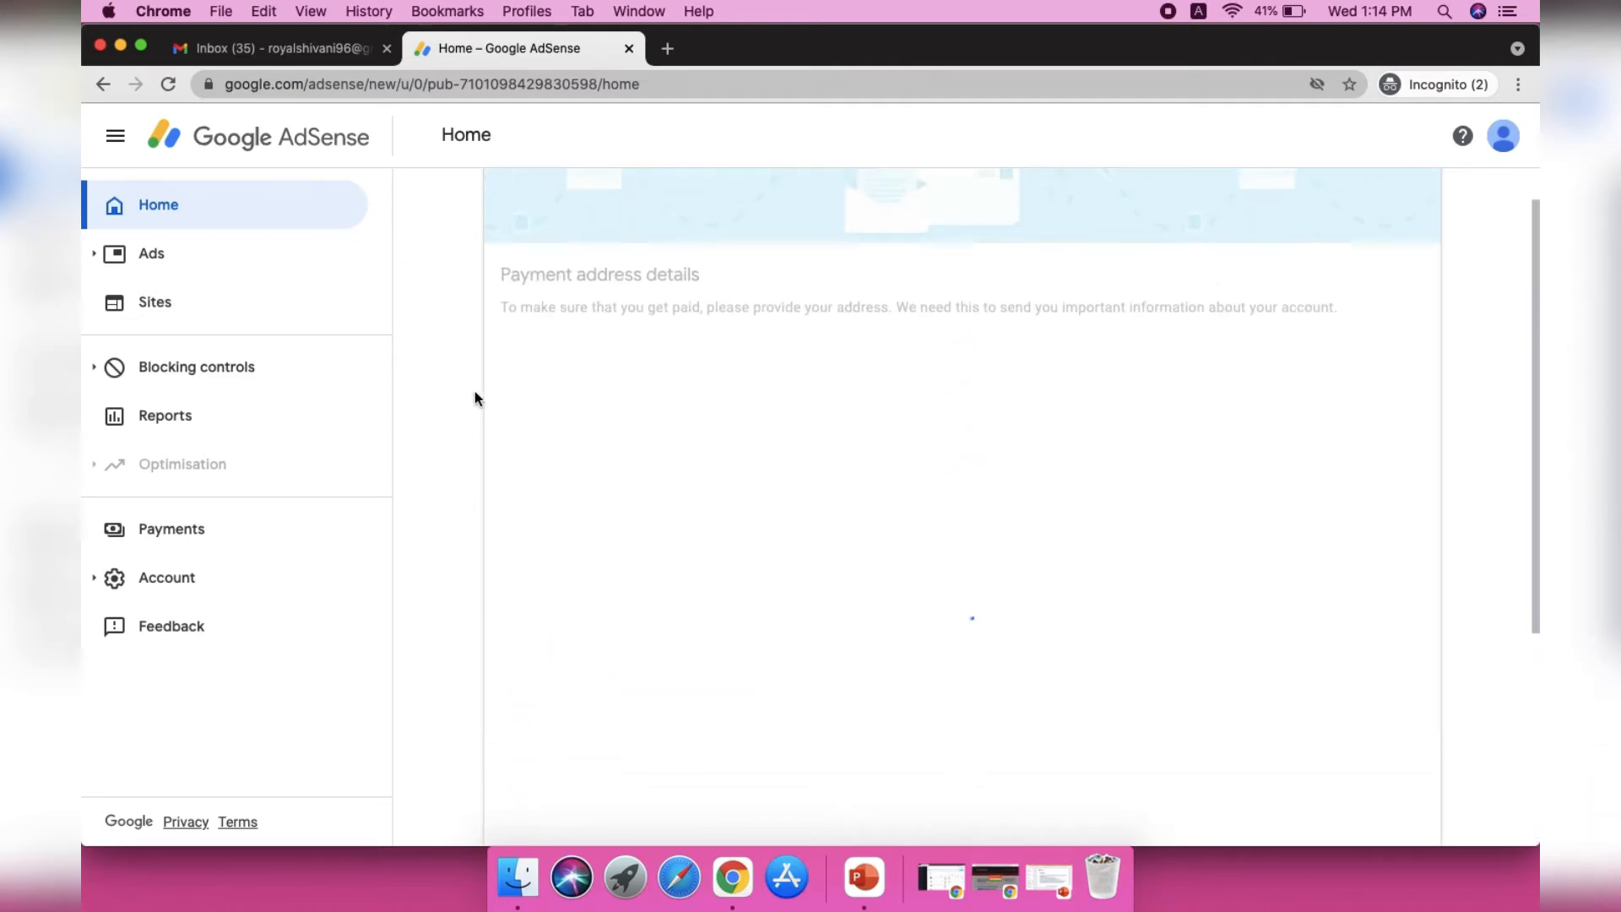
Step: Highlight the AdSense code for connecting the site, and open jayantvlogs.in in a new browser tab
scroll(461, 658, down, 3)
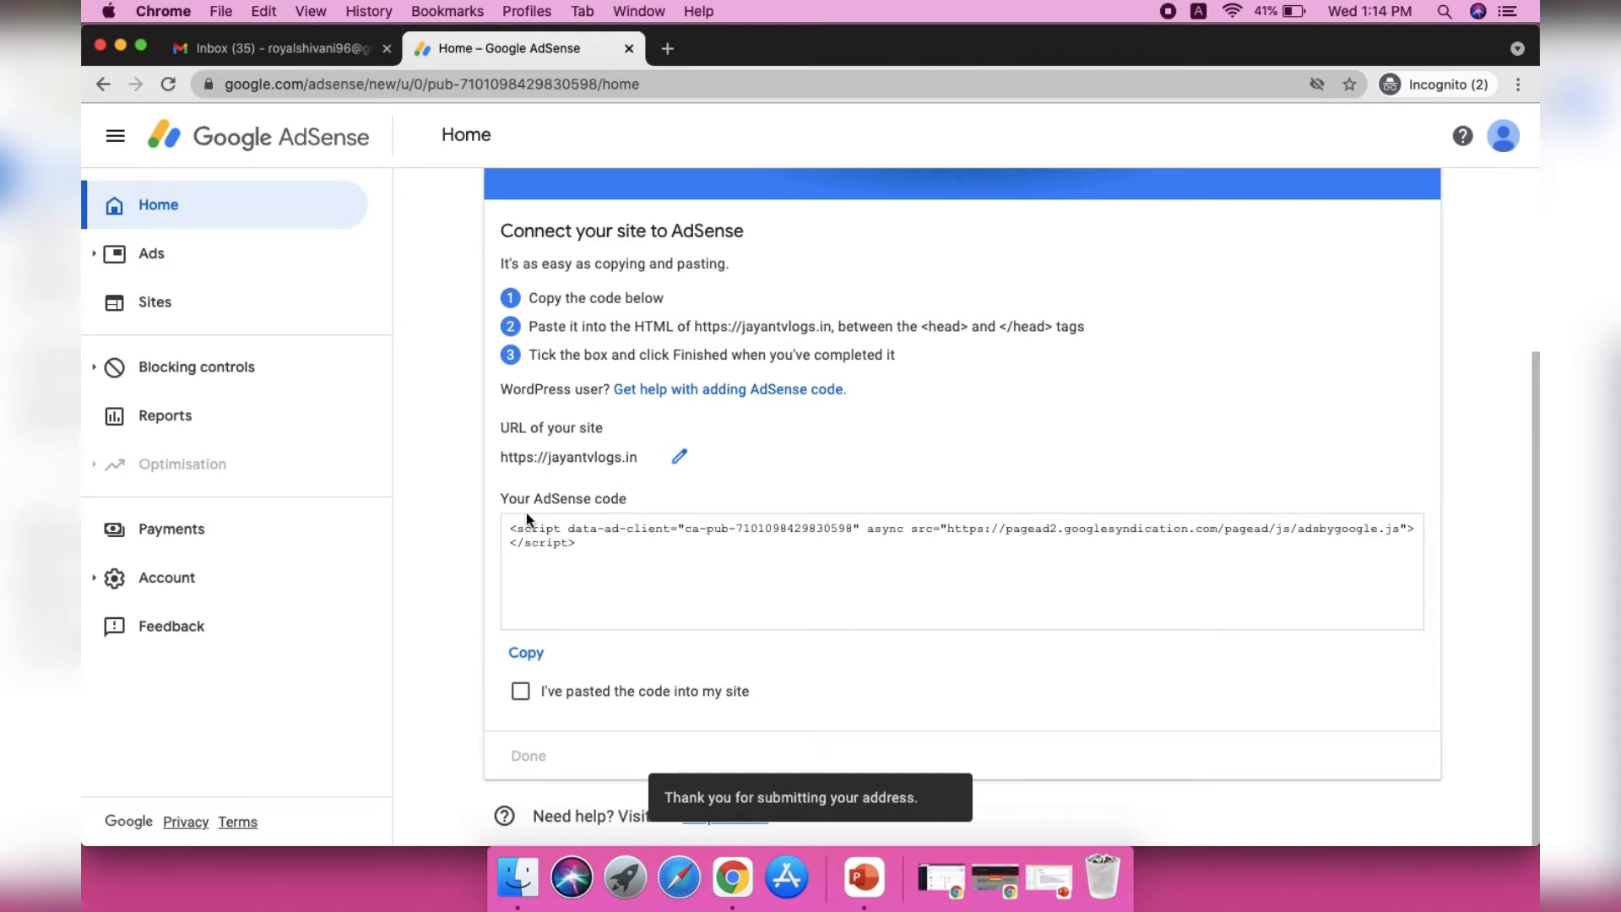
drag(513, 528, 590, 558)
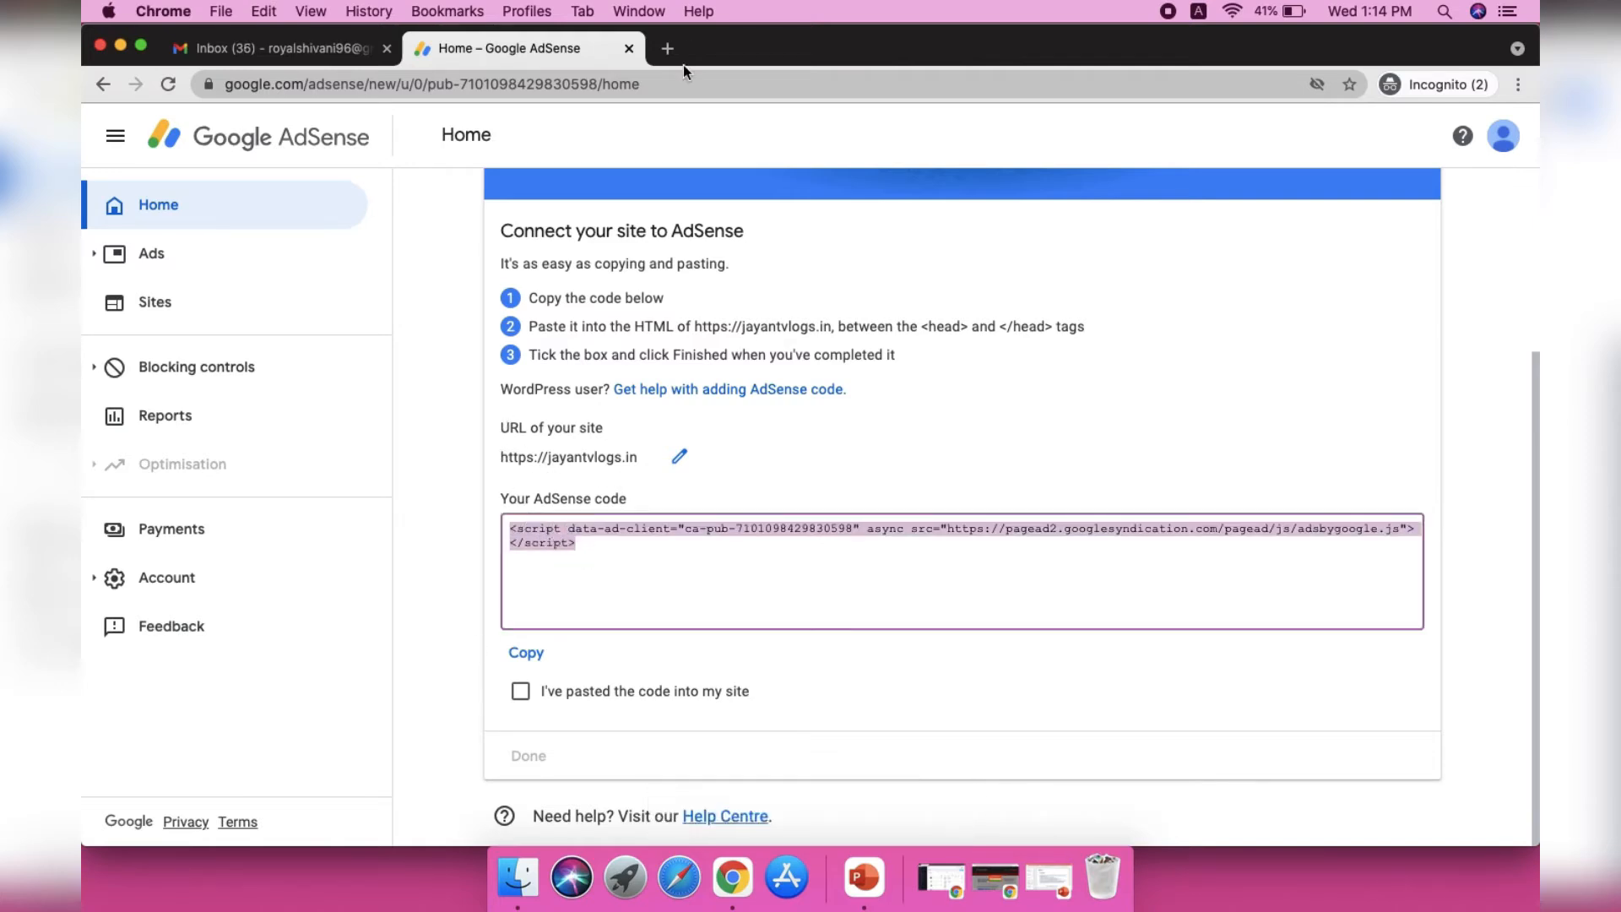
click(667, 49)
text(jayantvlogs.in/jayant)
key(Return)
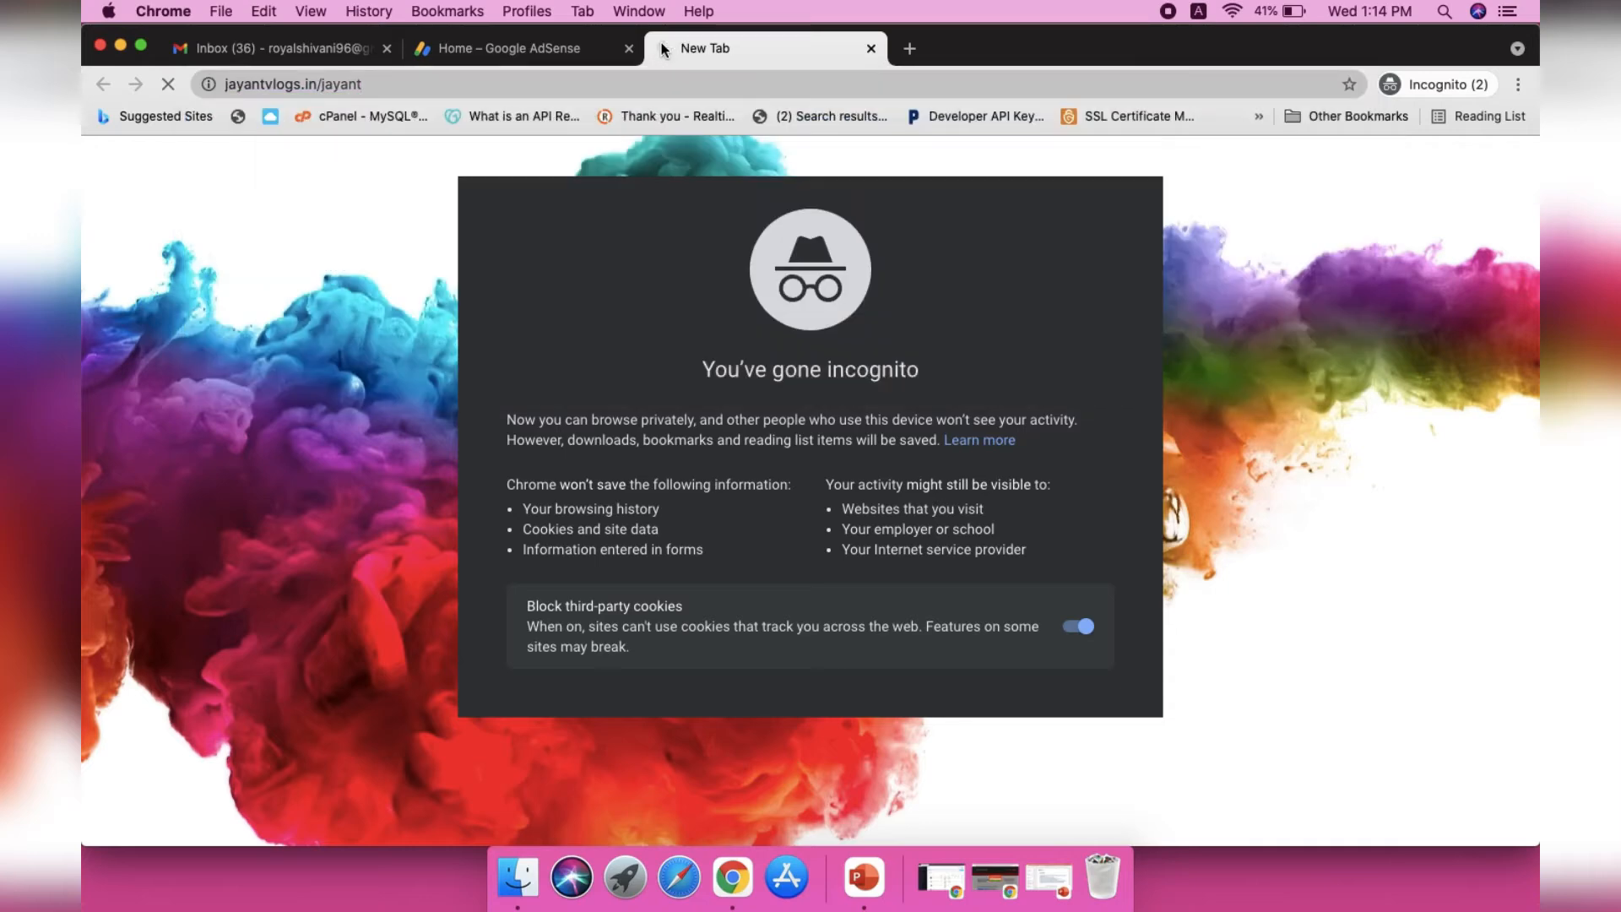
drag(320, 85, 496, 88)
key(BackSpace)
key(Return)
click(507, 48)
click(764, 48)
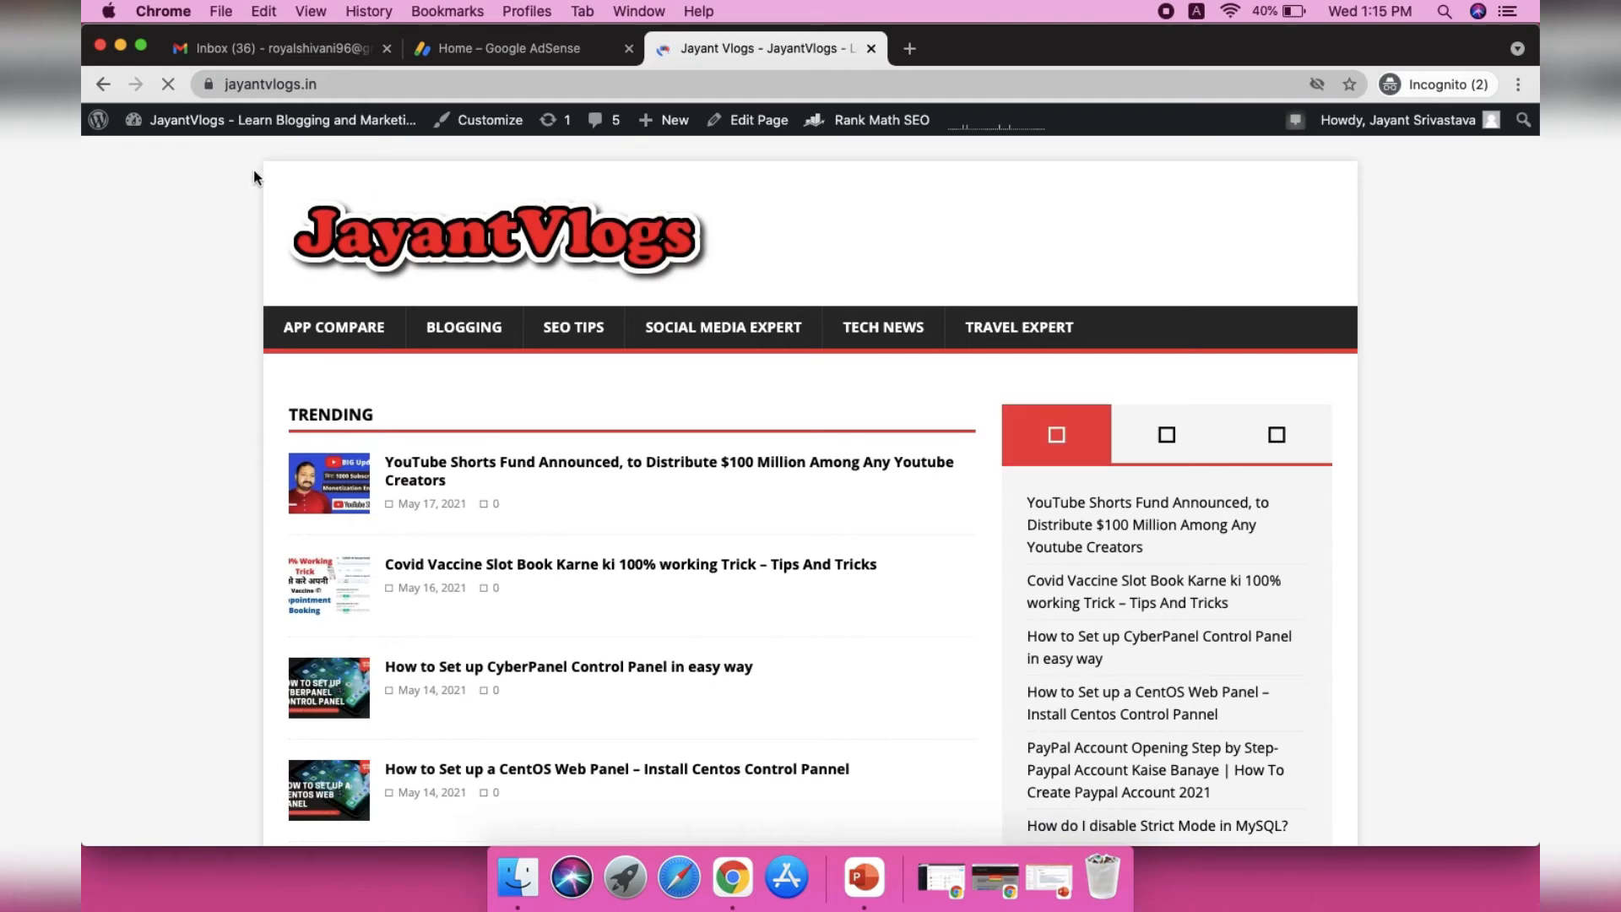
Step: Go to the site's WordPress dashboard and search the plugins available to add for "adsense"
mouse_move(236, 136)
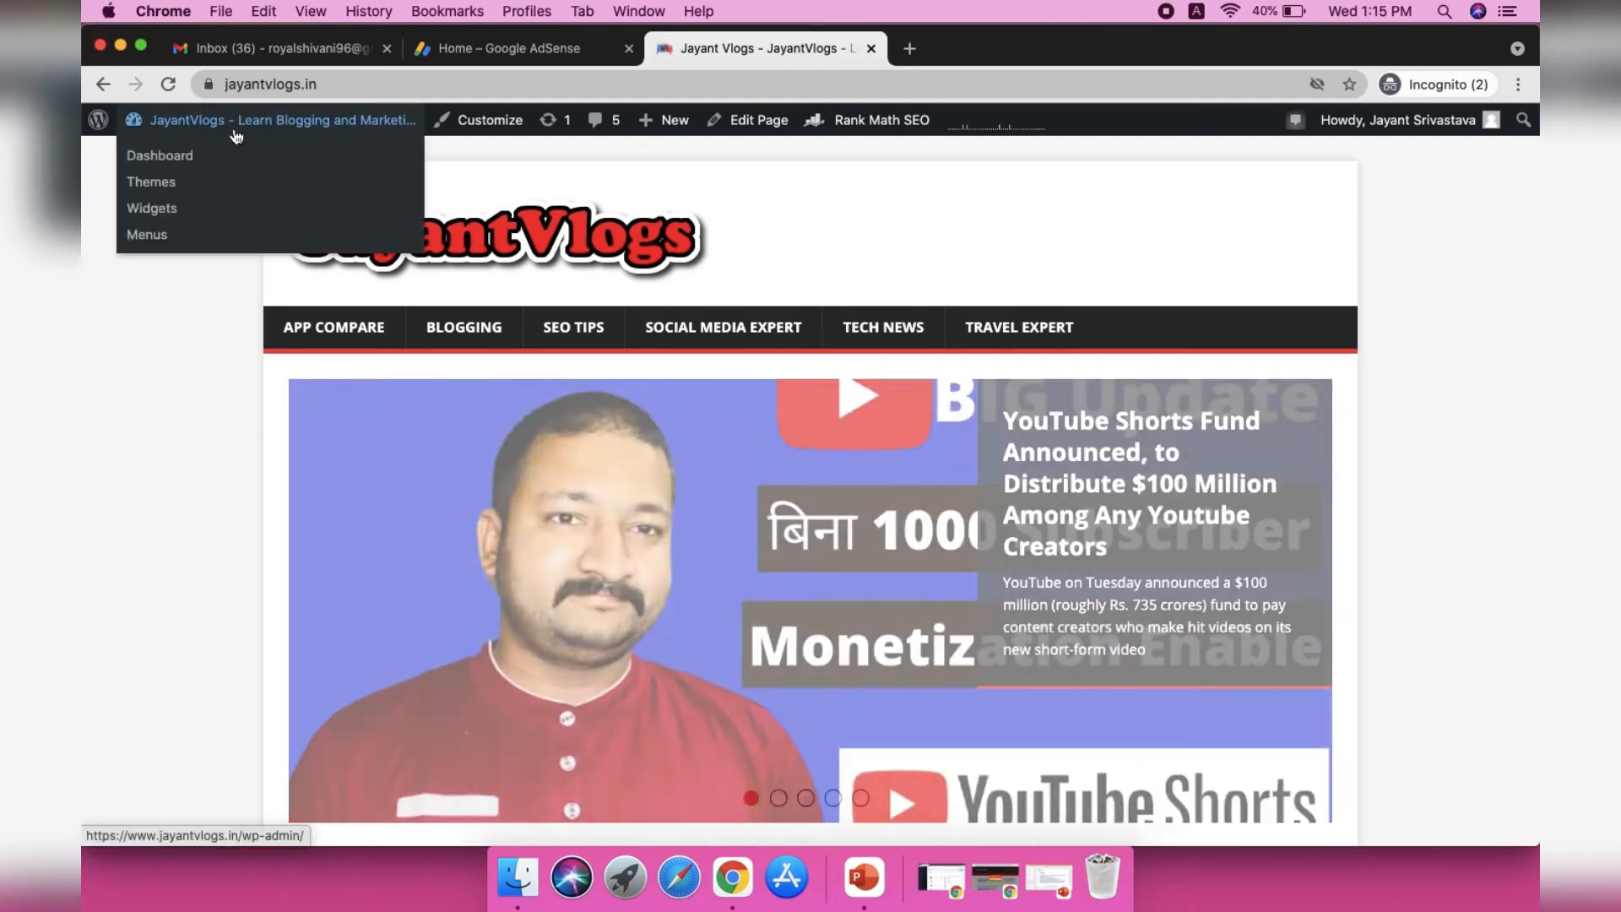
click(203, 157)
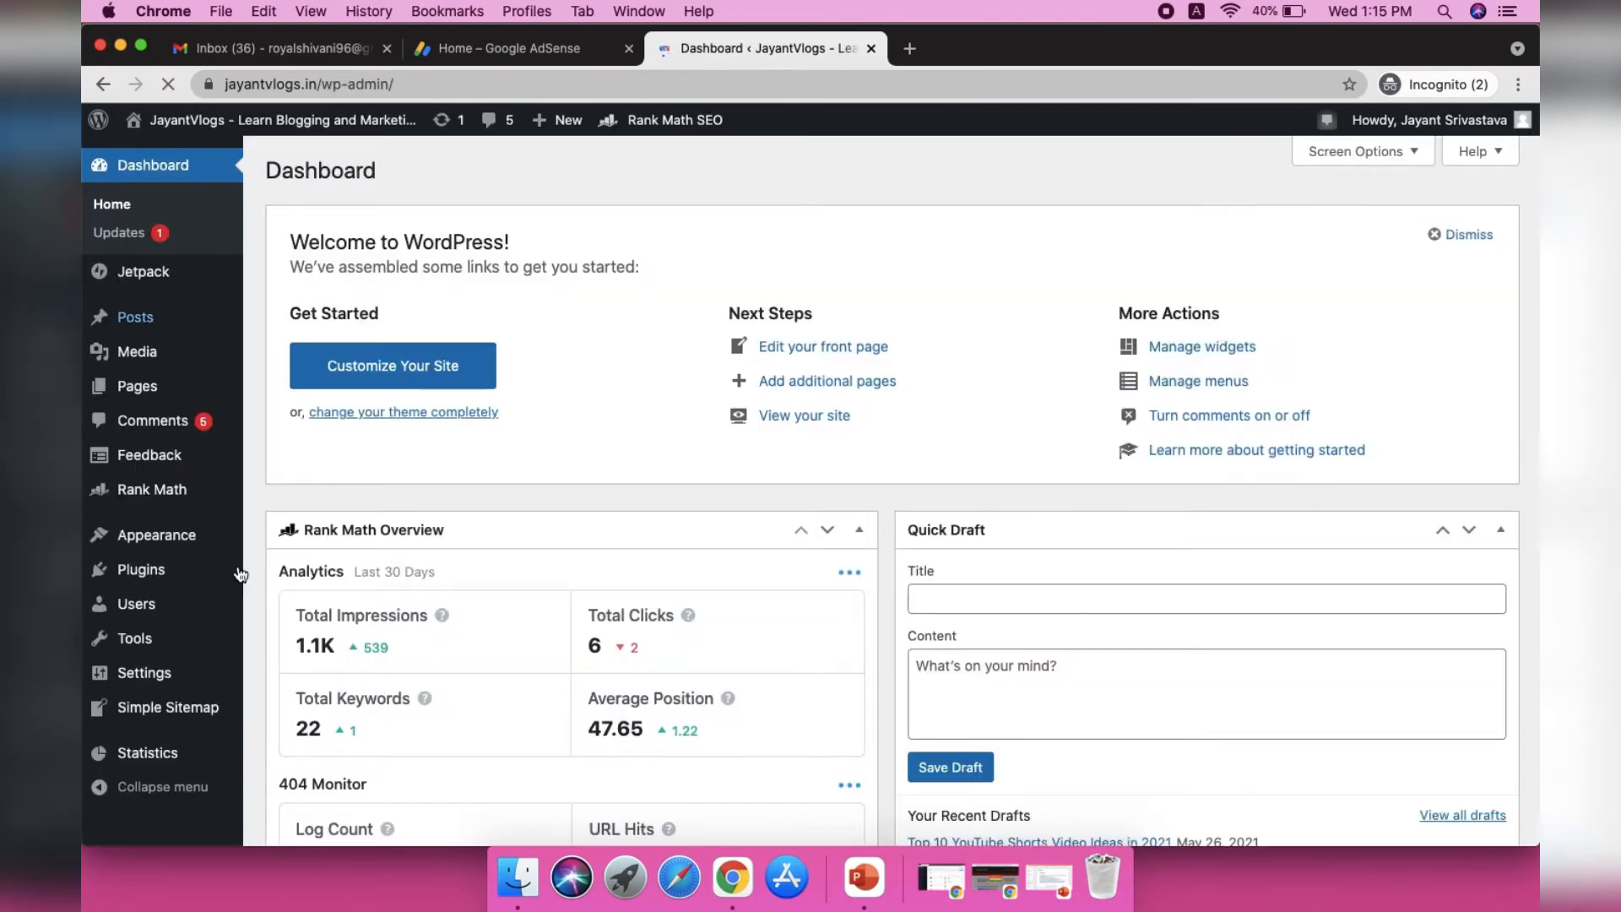
mouse_move(239, 583)
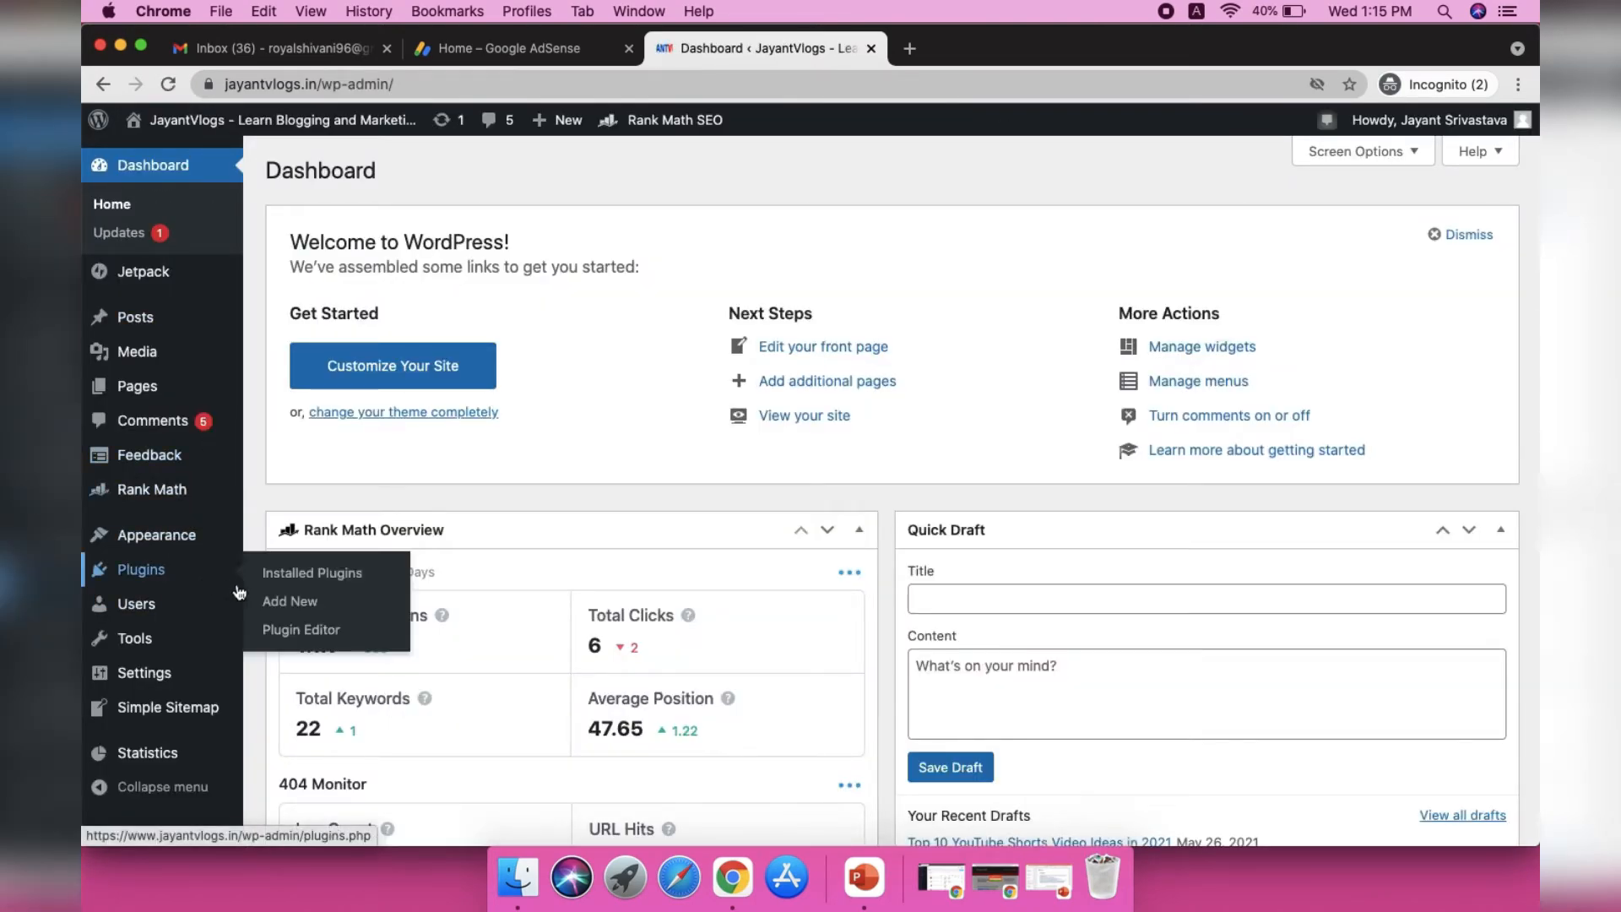
click(284, 605)
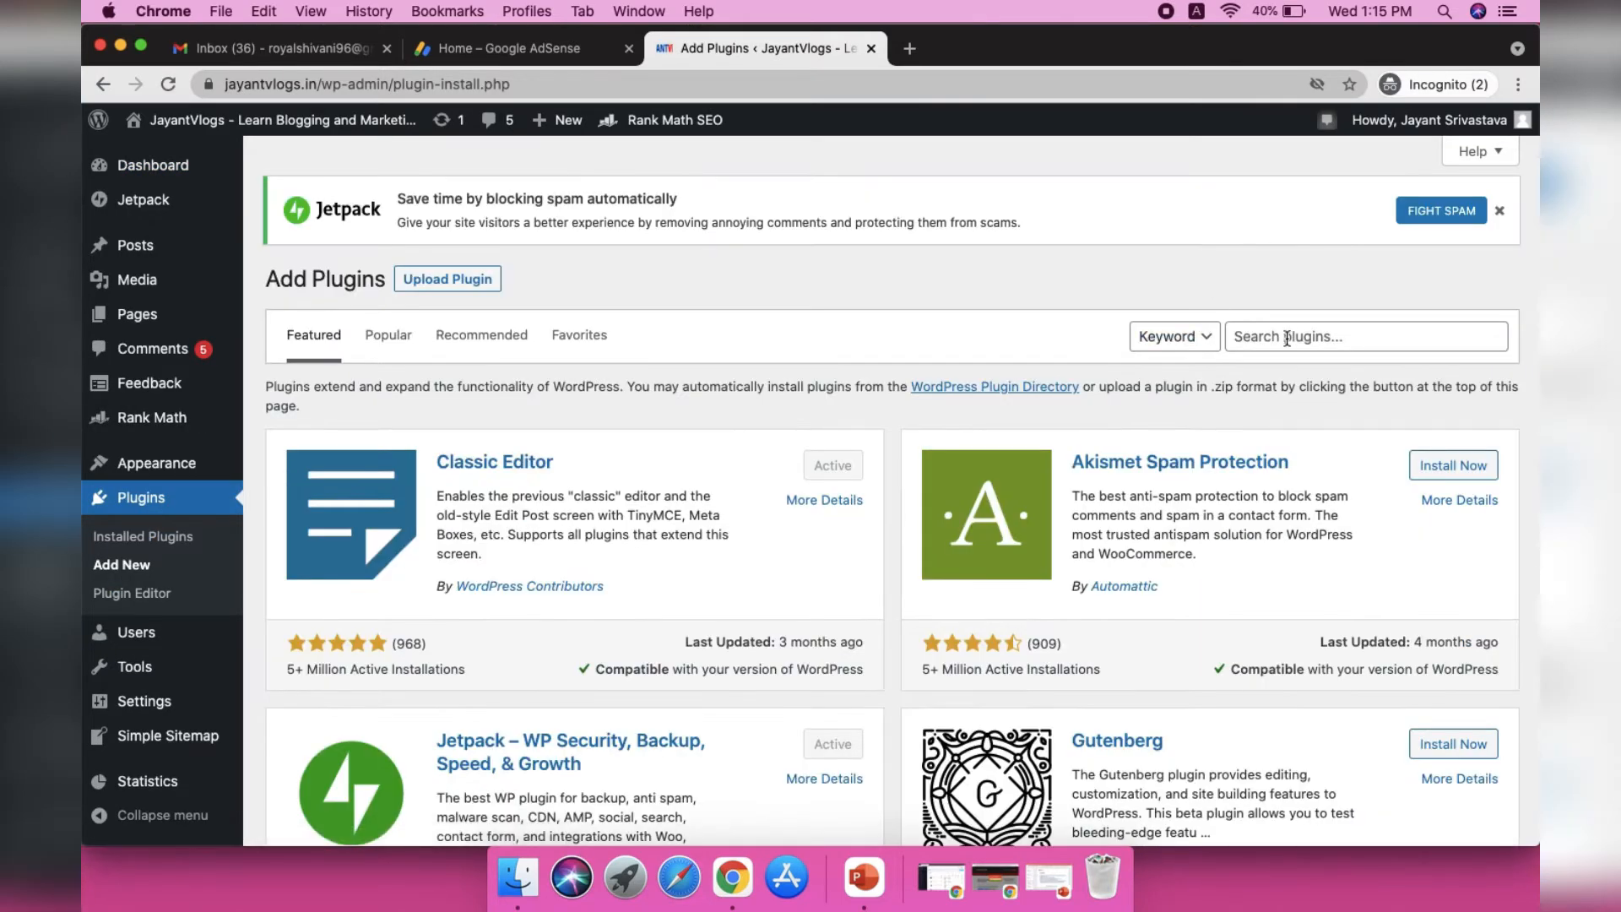
click(1291, 339)
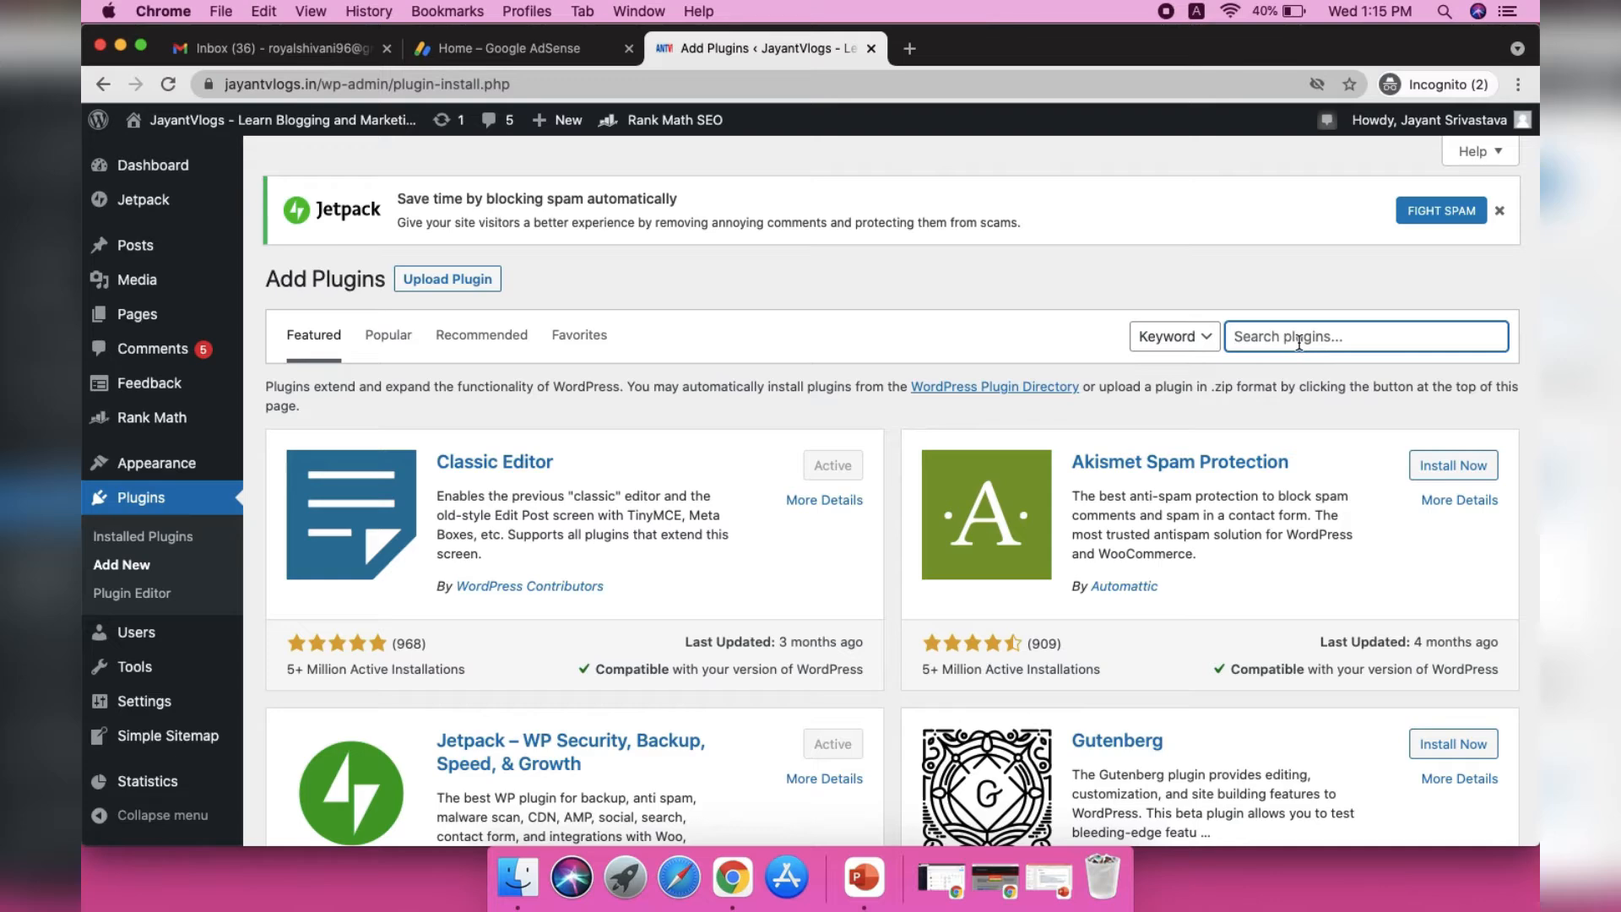
text(adsense)
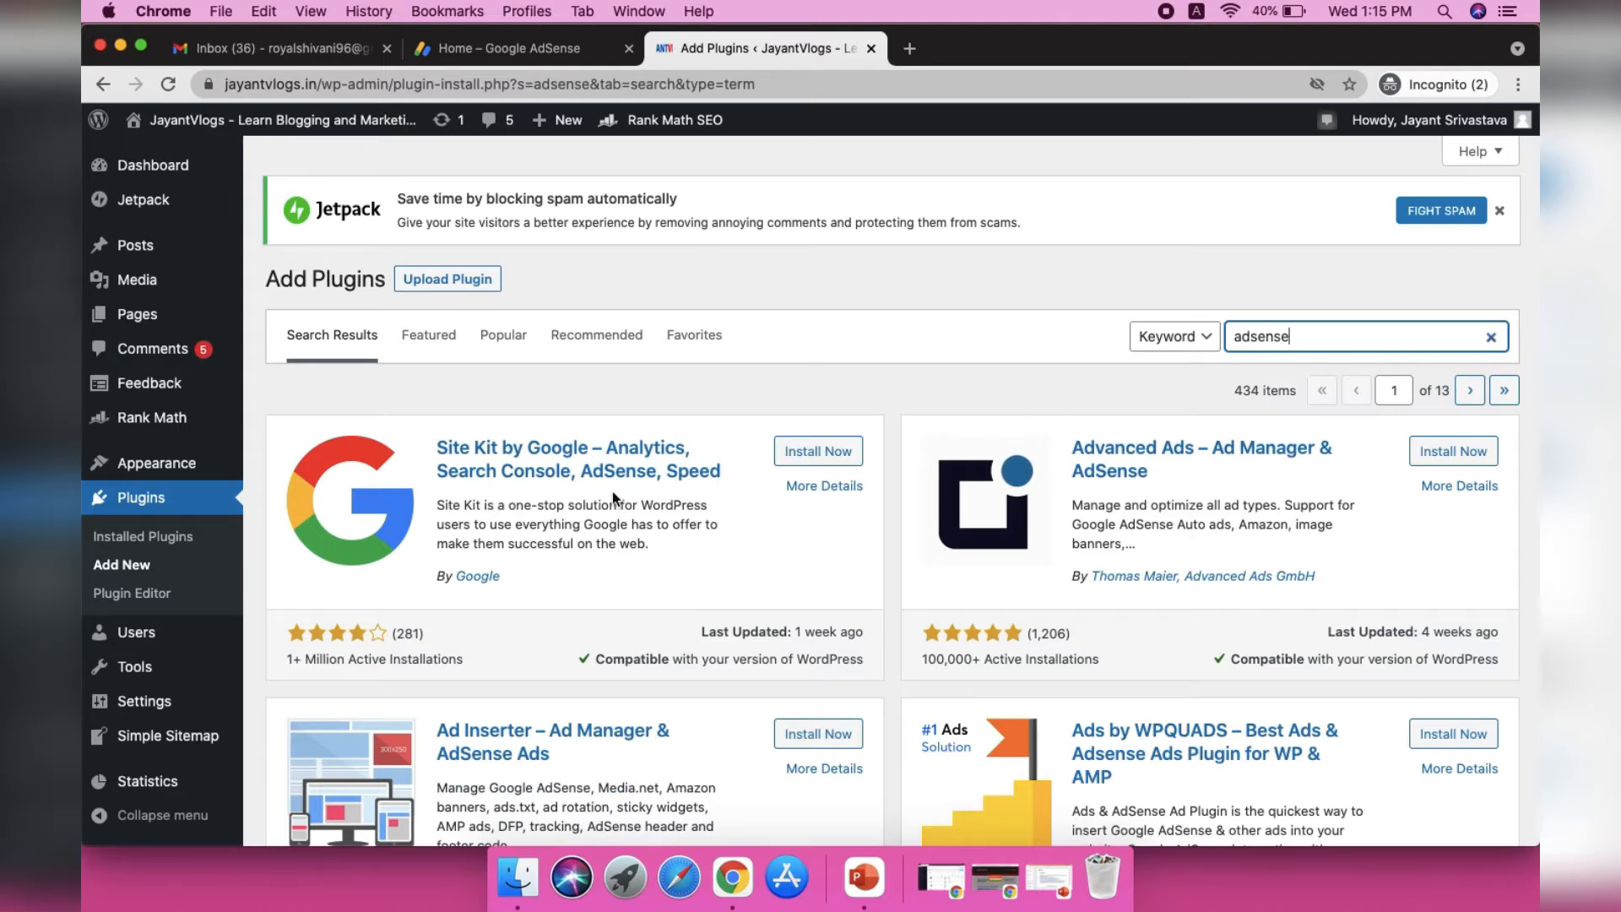
Step: Read the description of the Site Kit by Google plugin in the search results
click(504, 511)
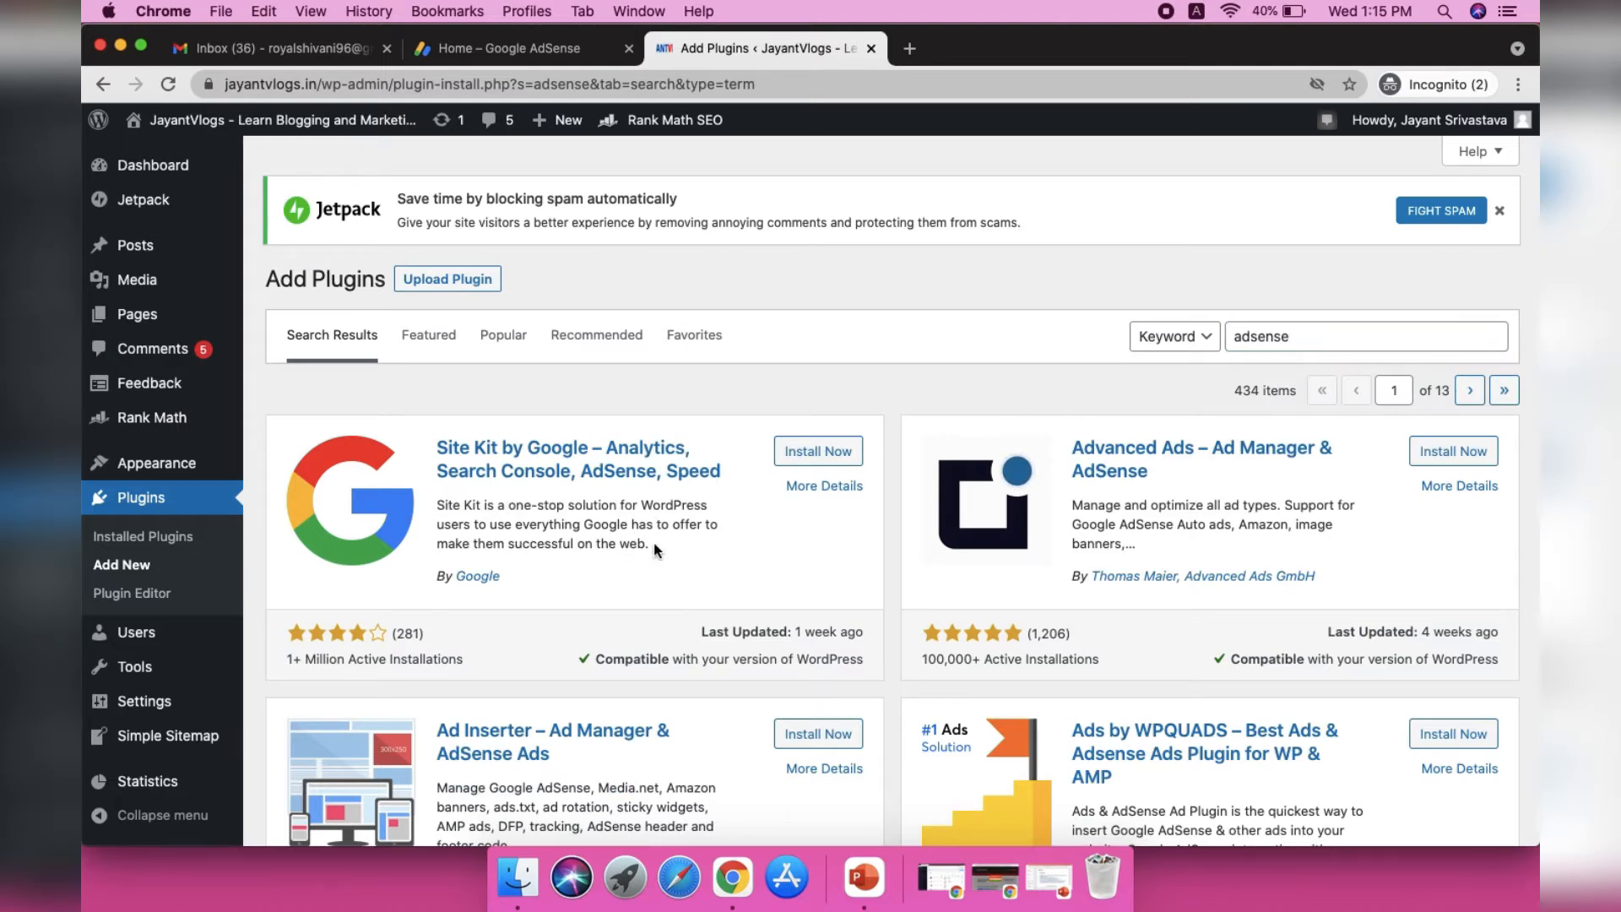
drag(648, 545, 424, 504)
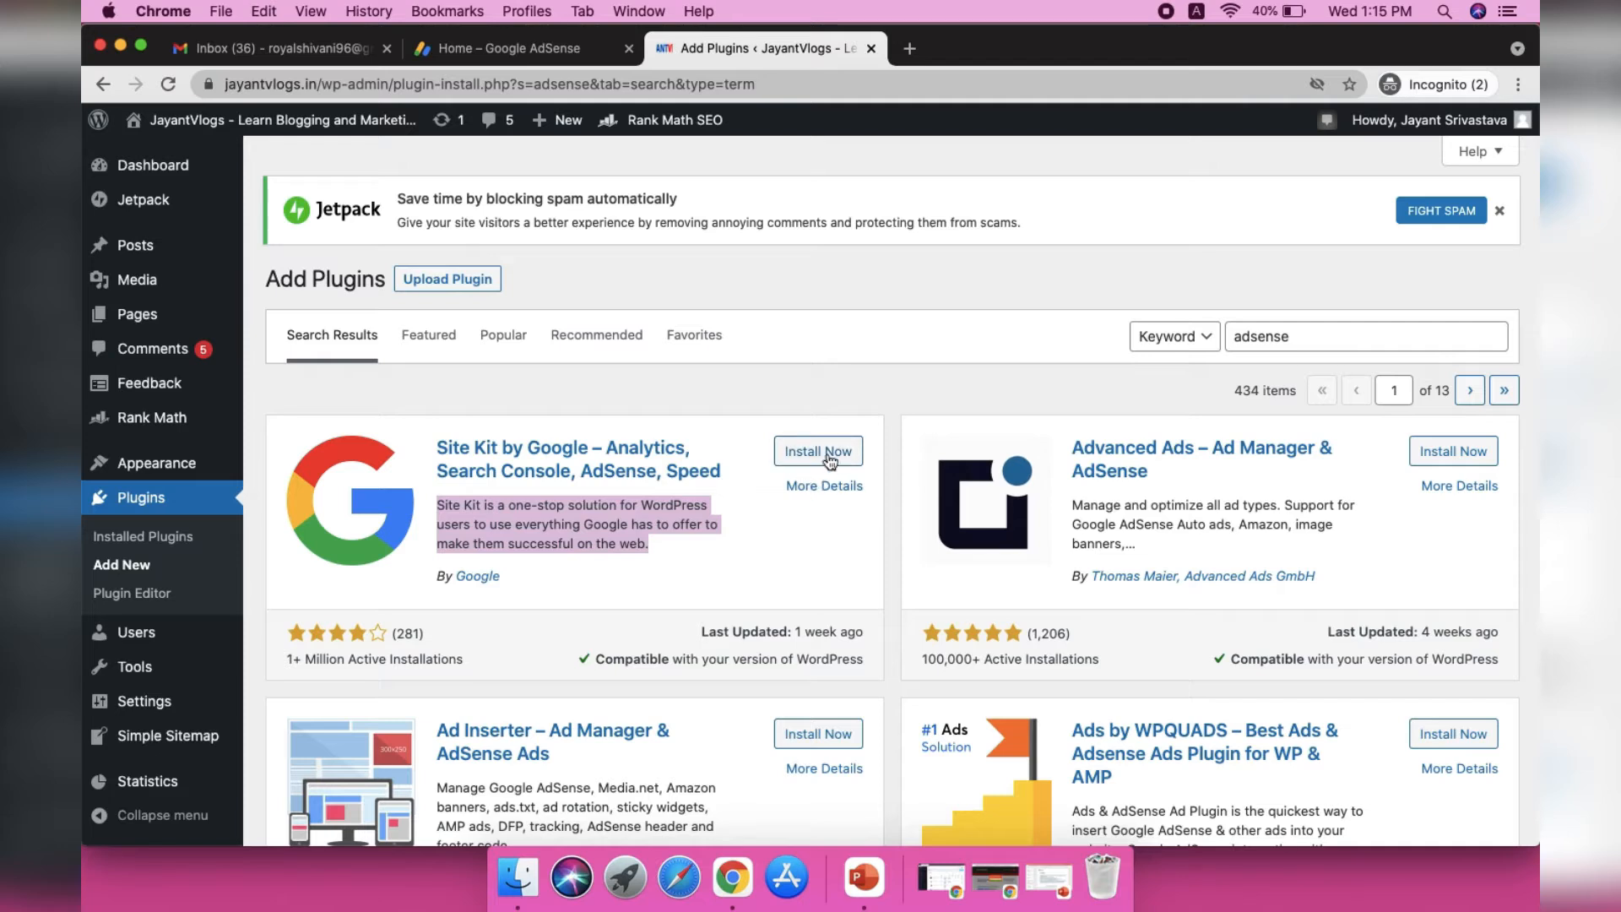
click(784, 394)
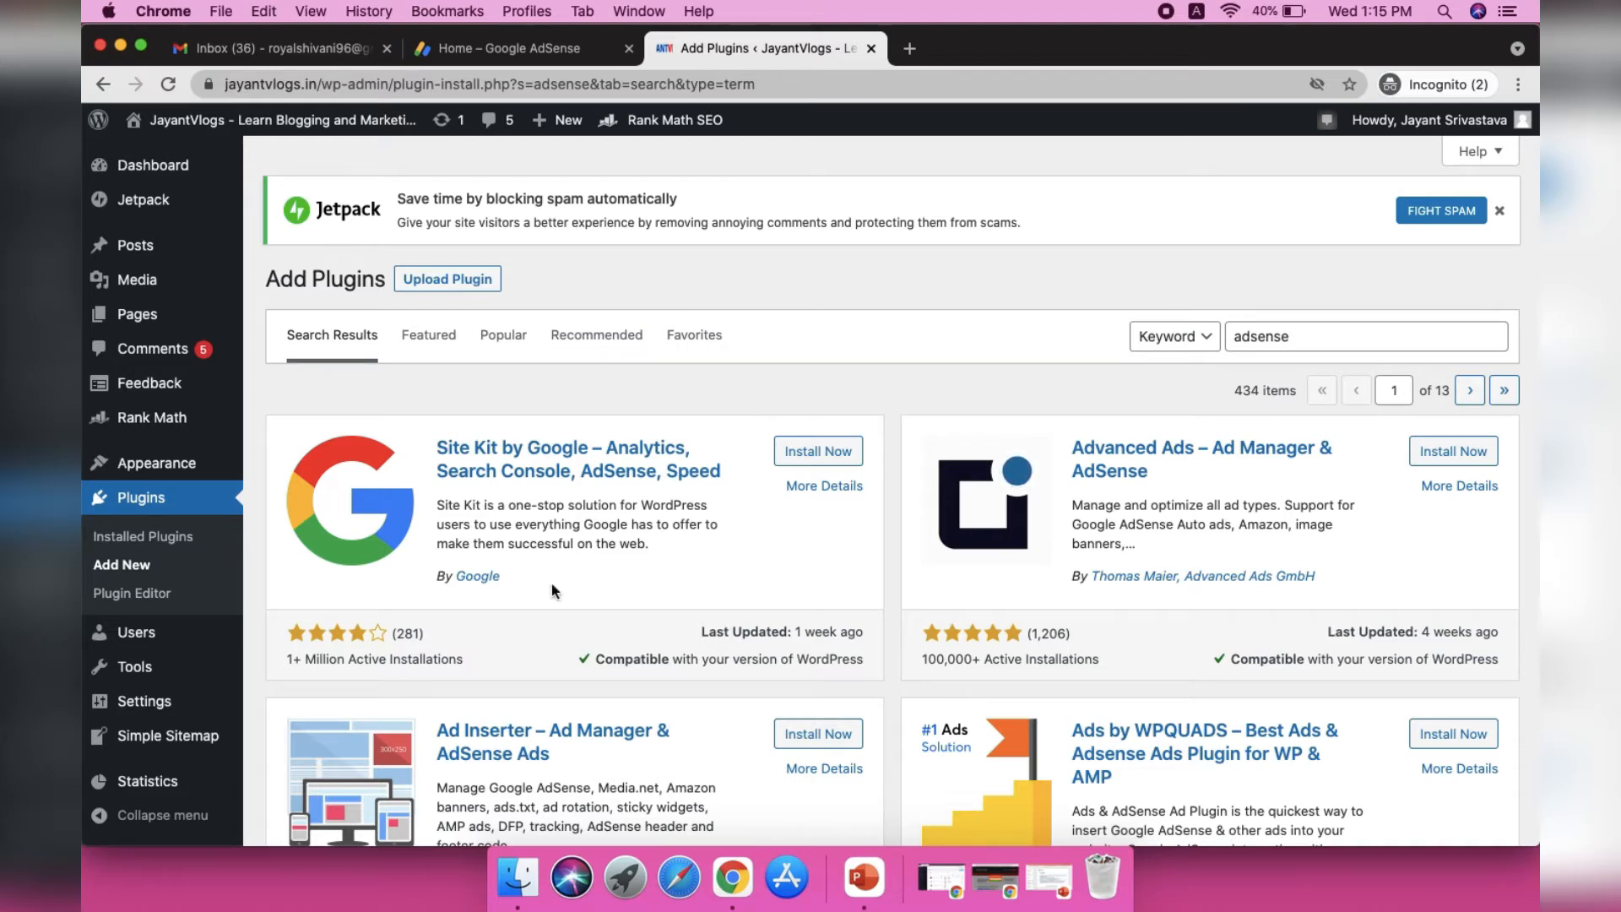
Step: Open the Theme Header file (header.php) of the MH Magazine lite theme in the Theme Editor
mouse_move(156, 462)
click(293, 667)
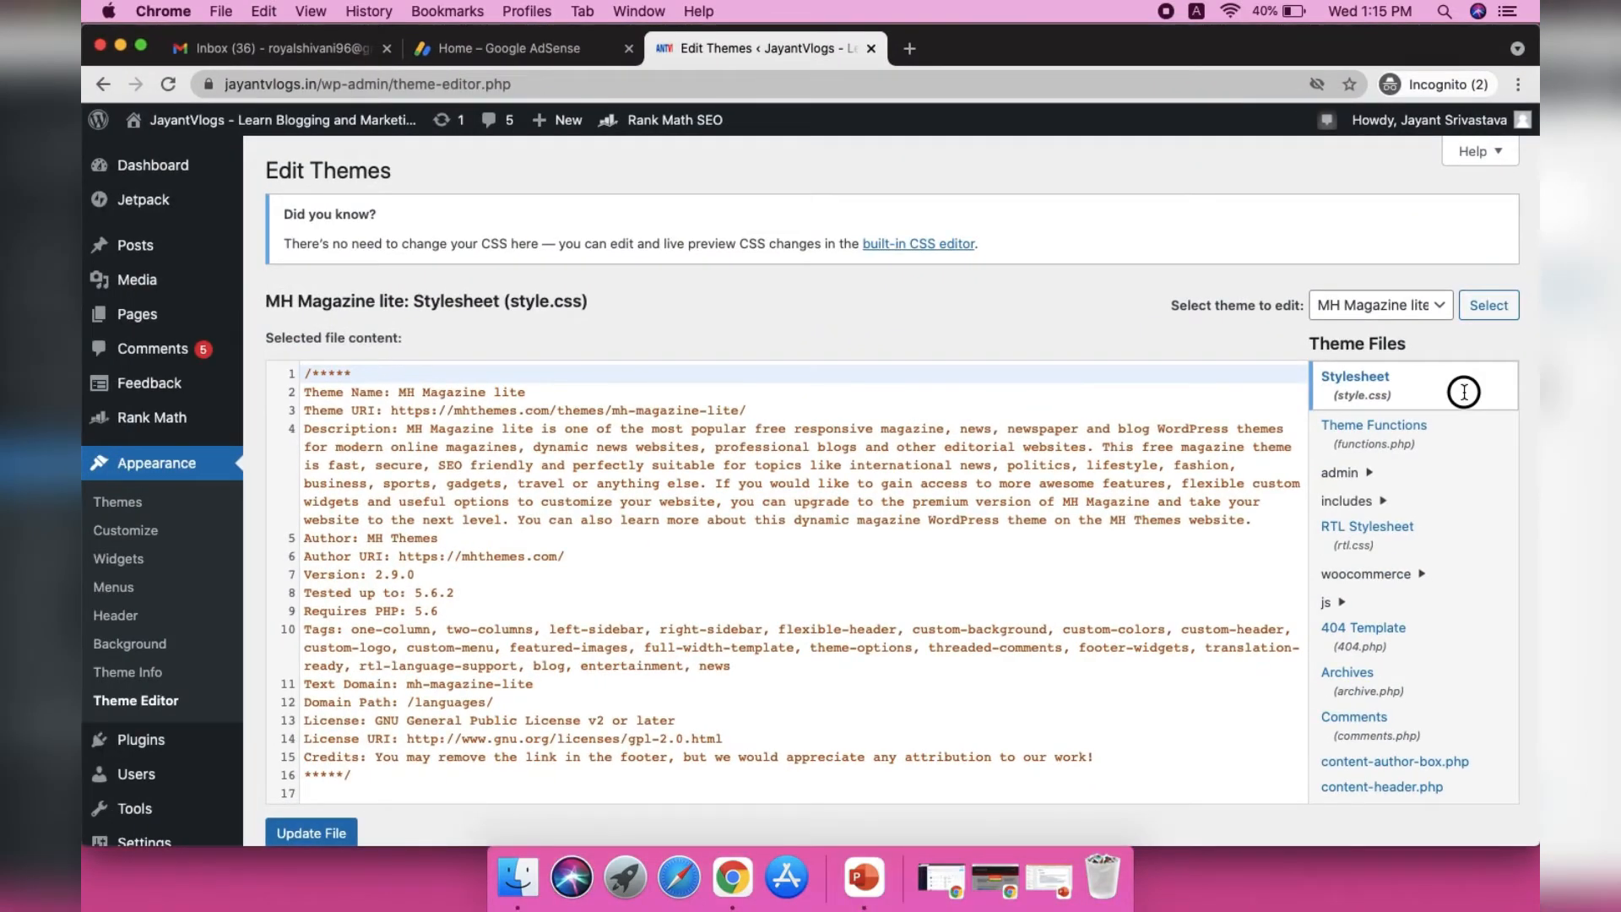
drag(1464, 391, 1446, 713)
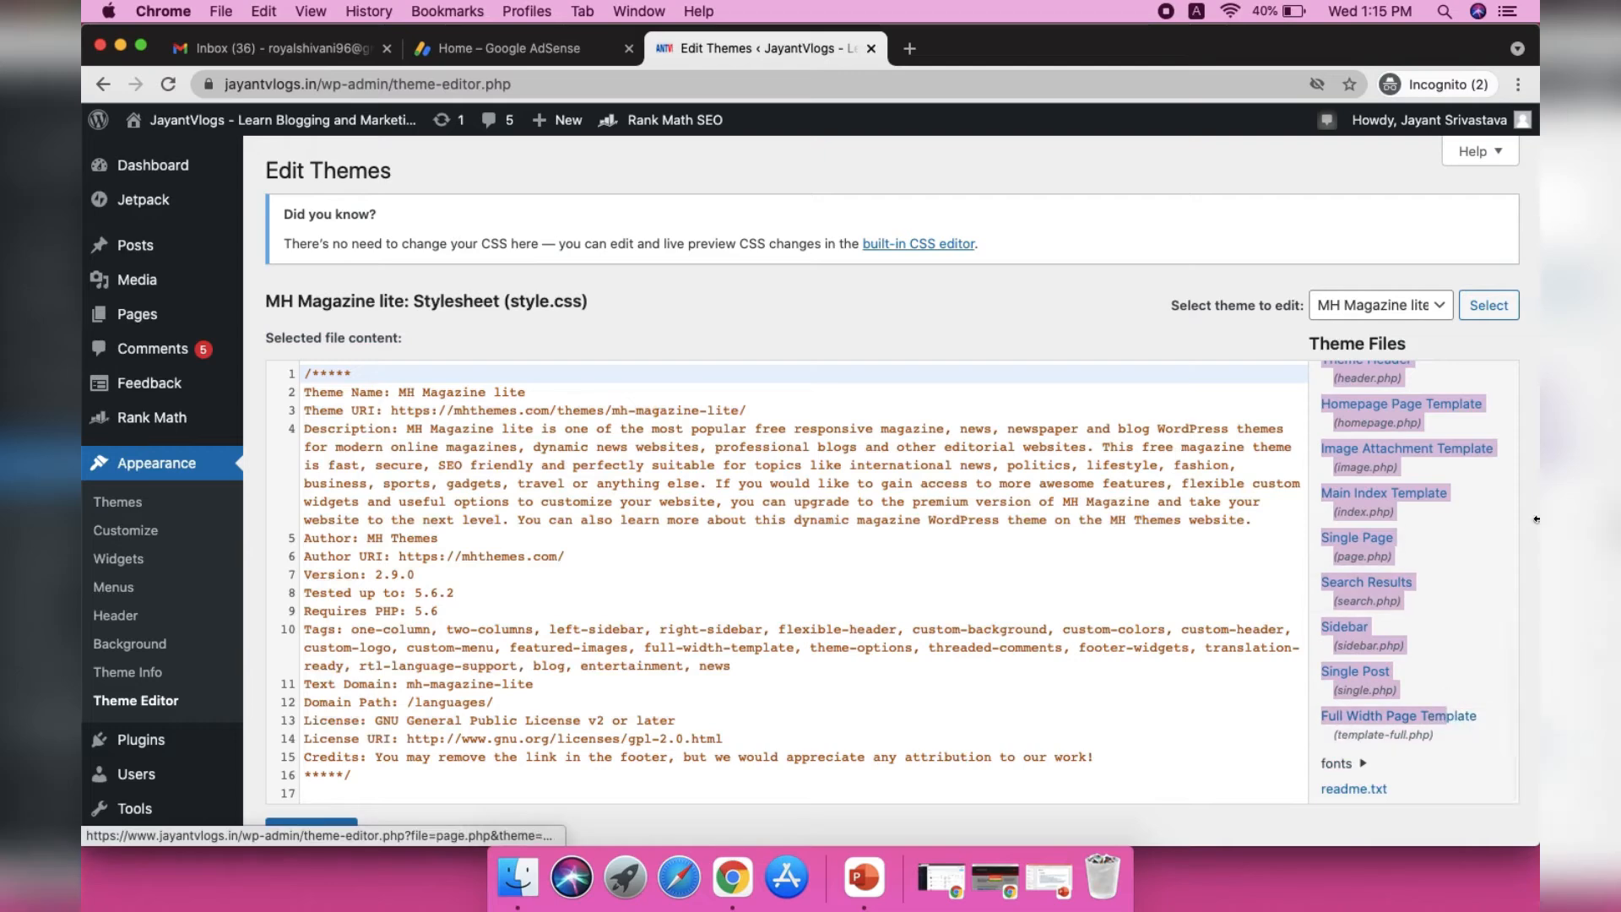
click(1525, 561)
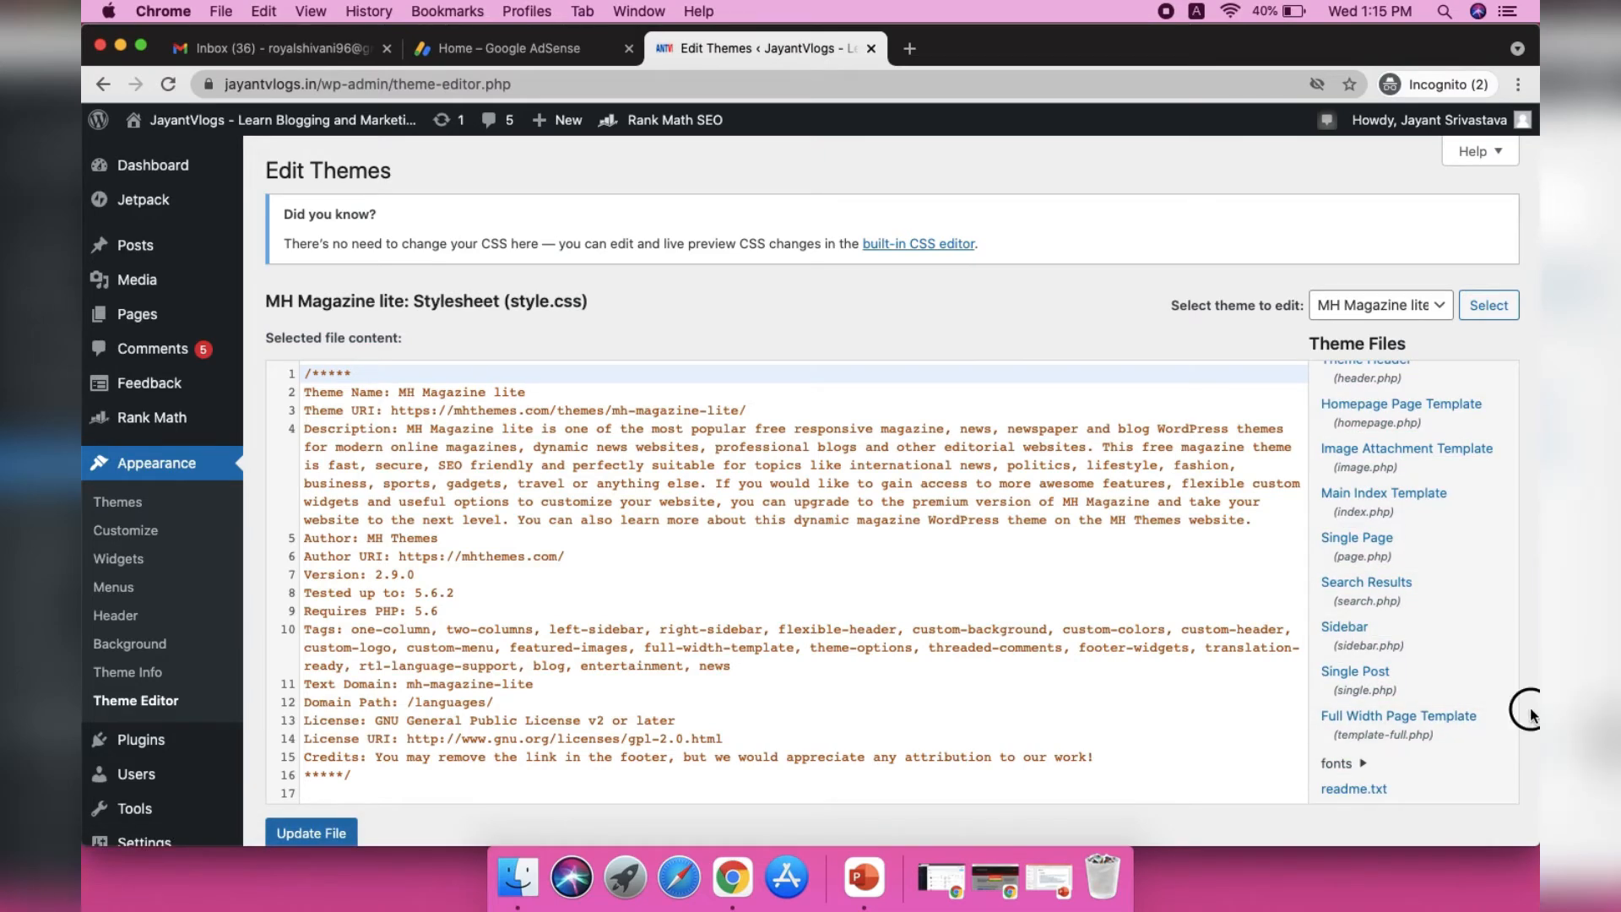
scroll(1511, 641, down, 3)
drag(1459, 693, 1437, 144)
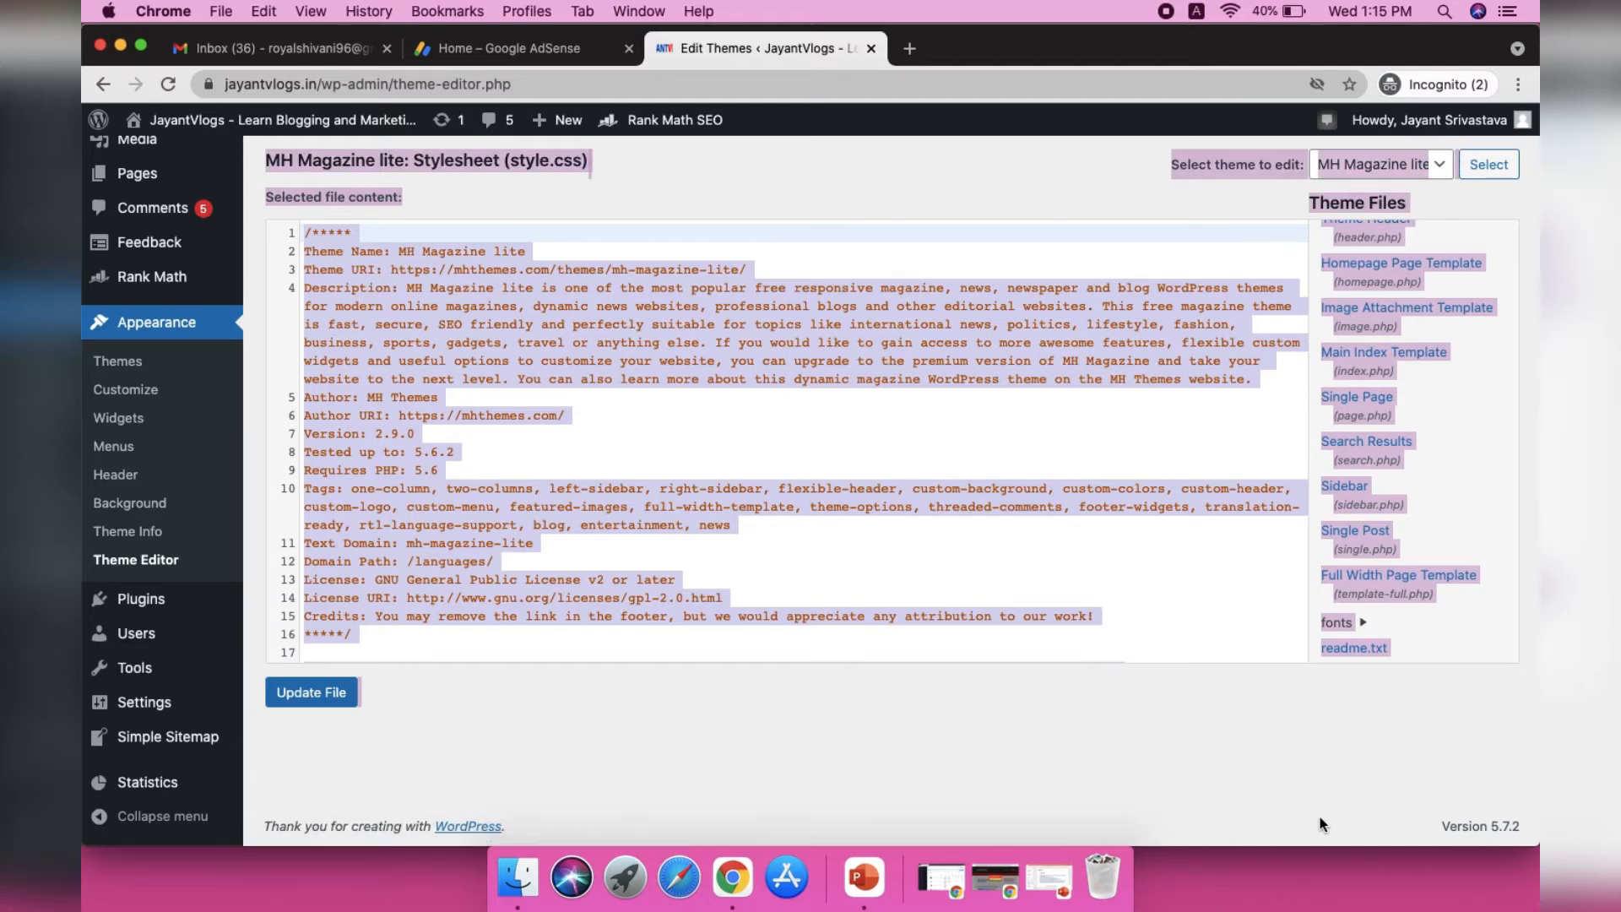
click(1428, 671)
drag(1427, 699, 1334, 670)
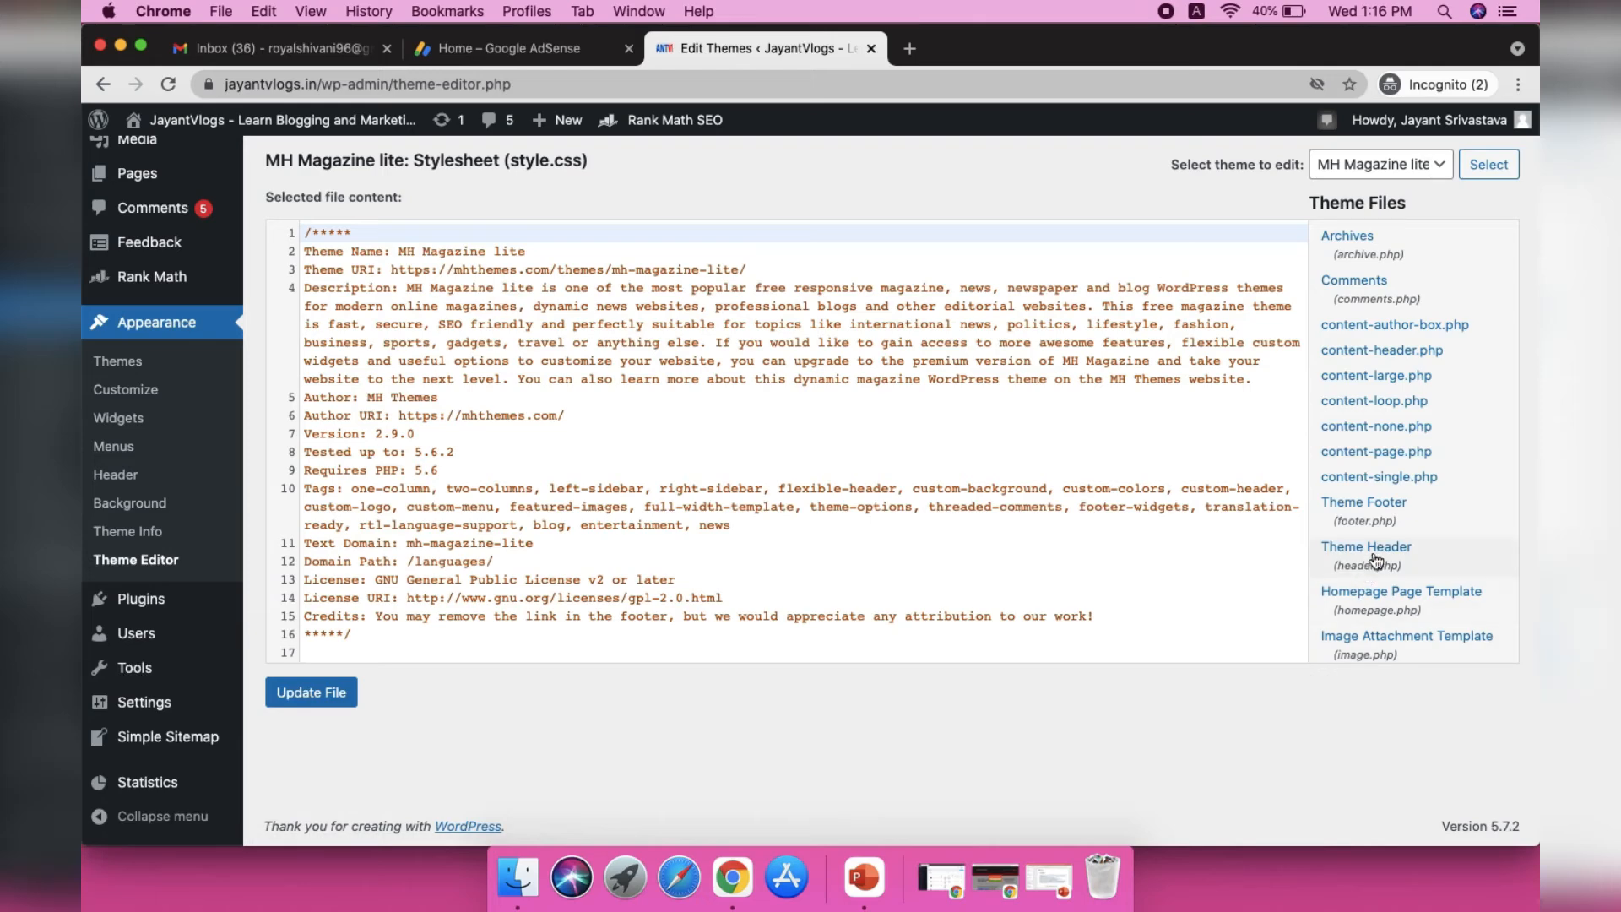
click(1372, 558)
Step: Return to the AdSense home page and copy the AdSense code to the clipboard
click(530, 47)
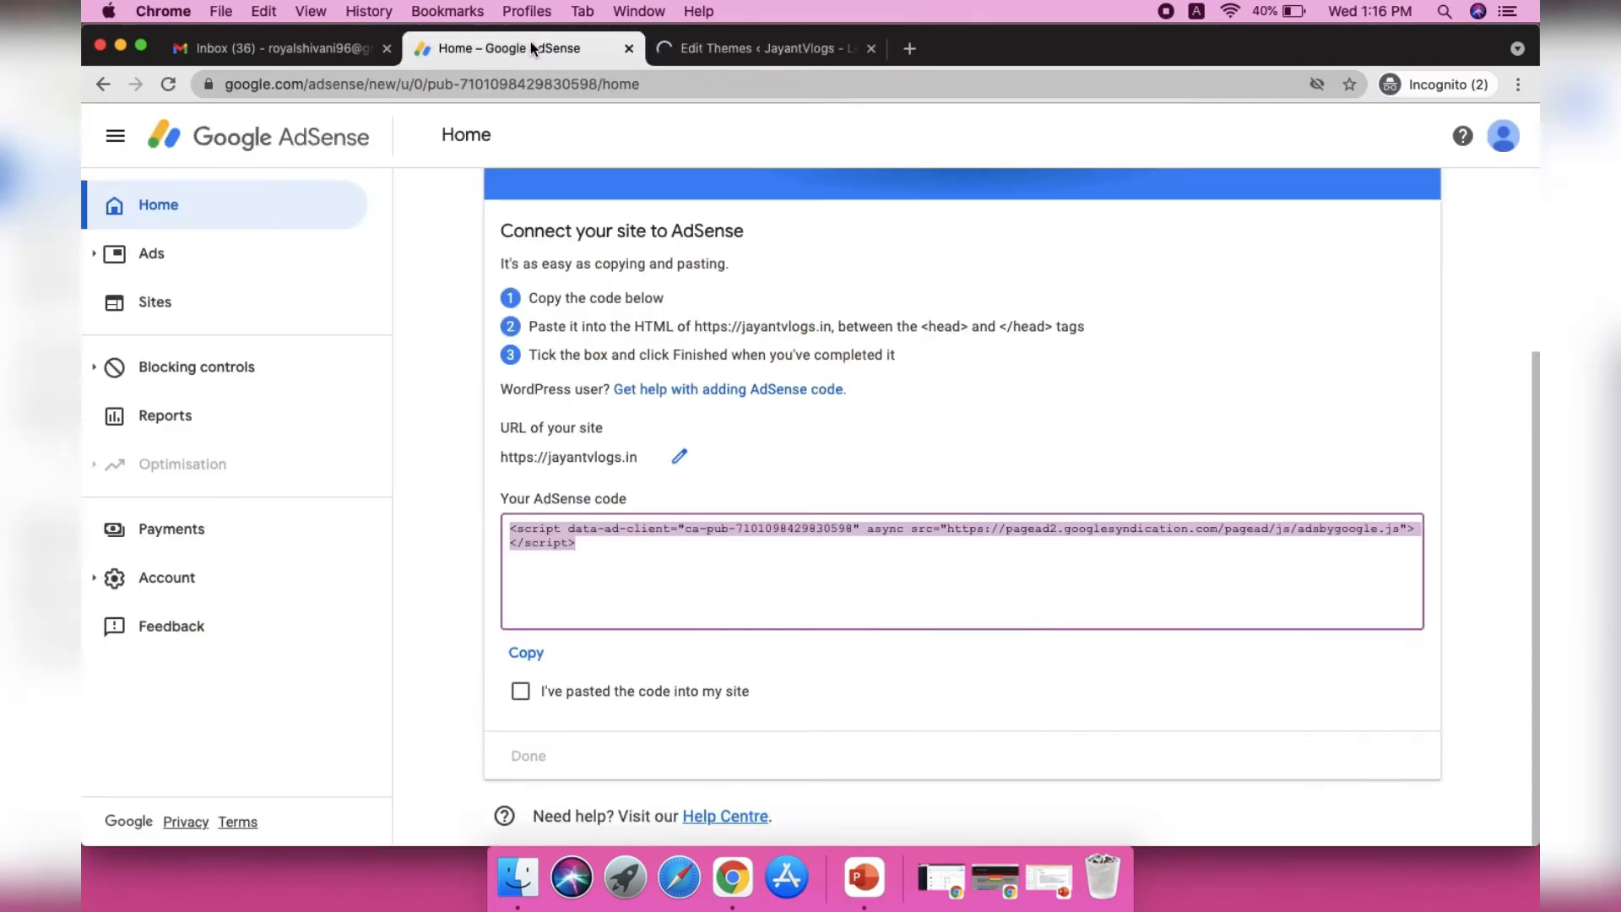
click(549, 534)
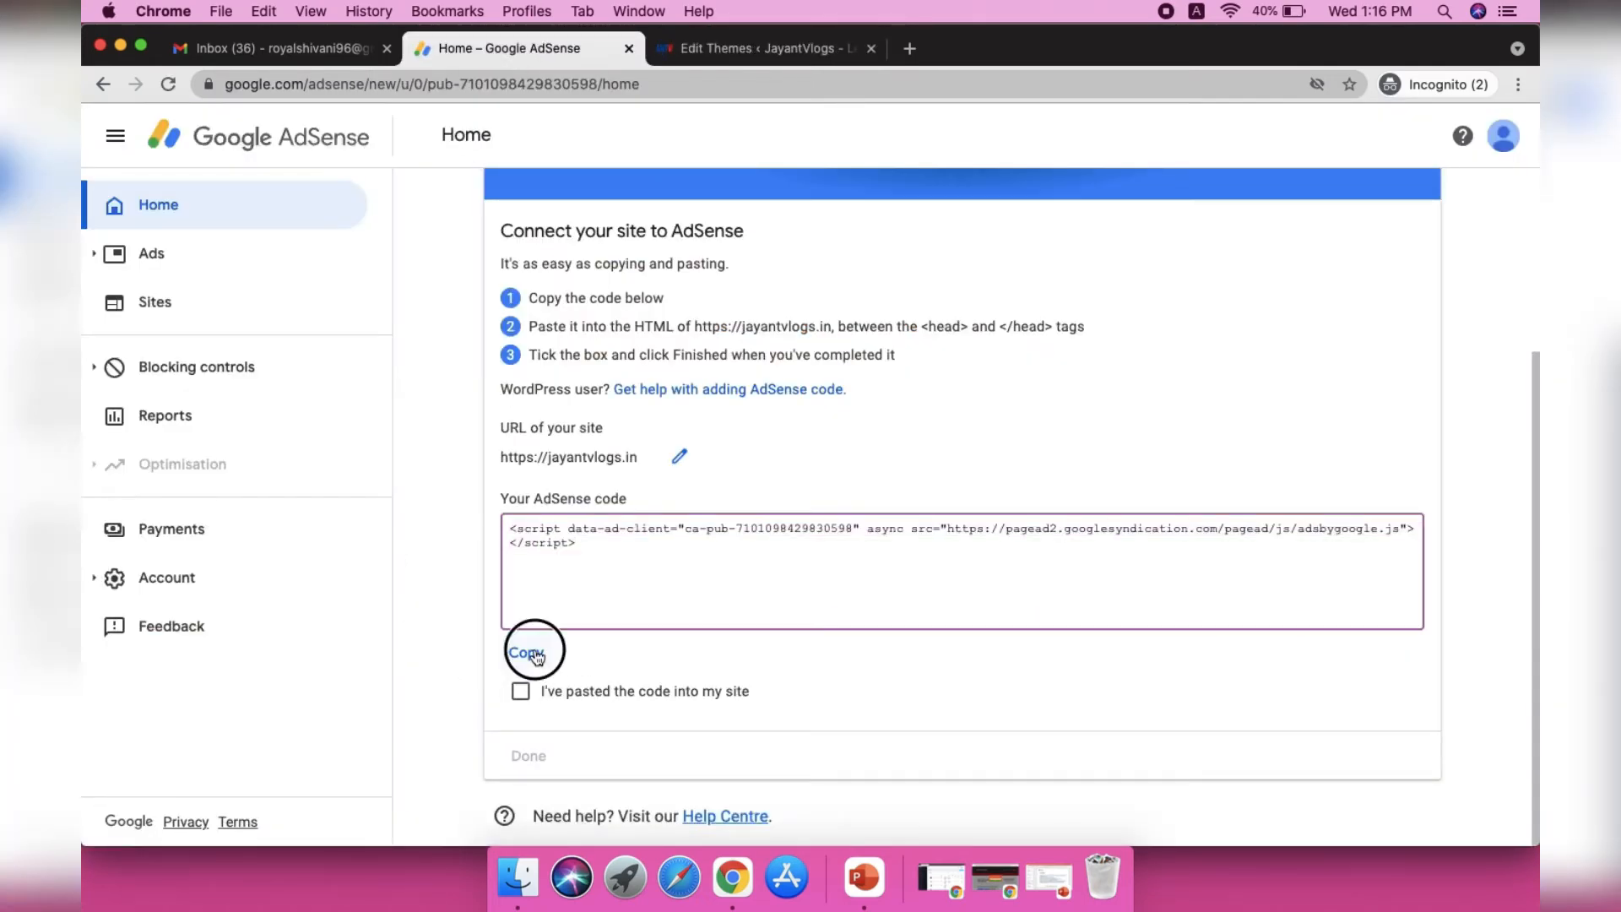
click(525, 652)
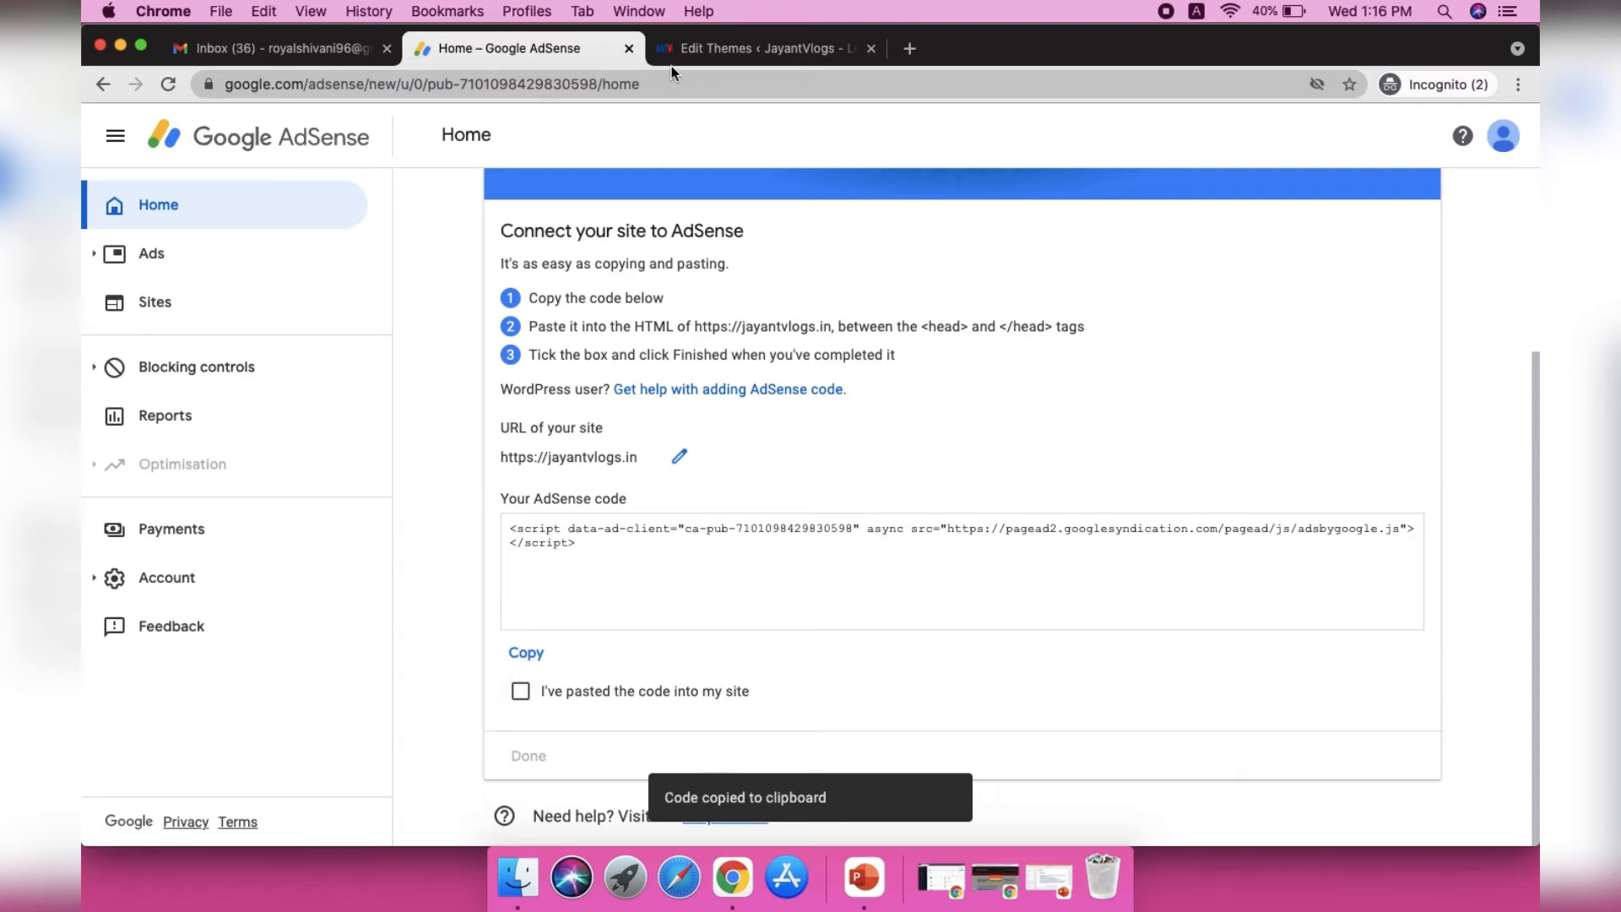
Step: Paste the AdSense code on a new line below <!DOCTYPE html> in header.php and update the file
click(724, 48)
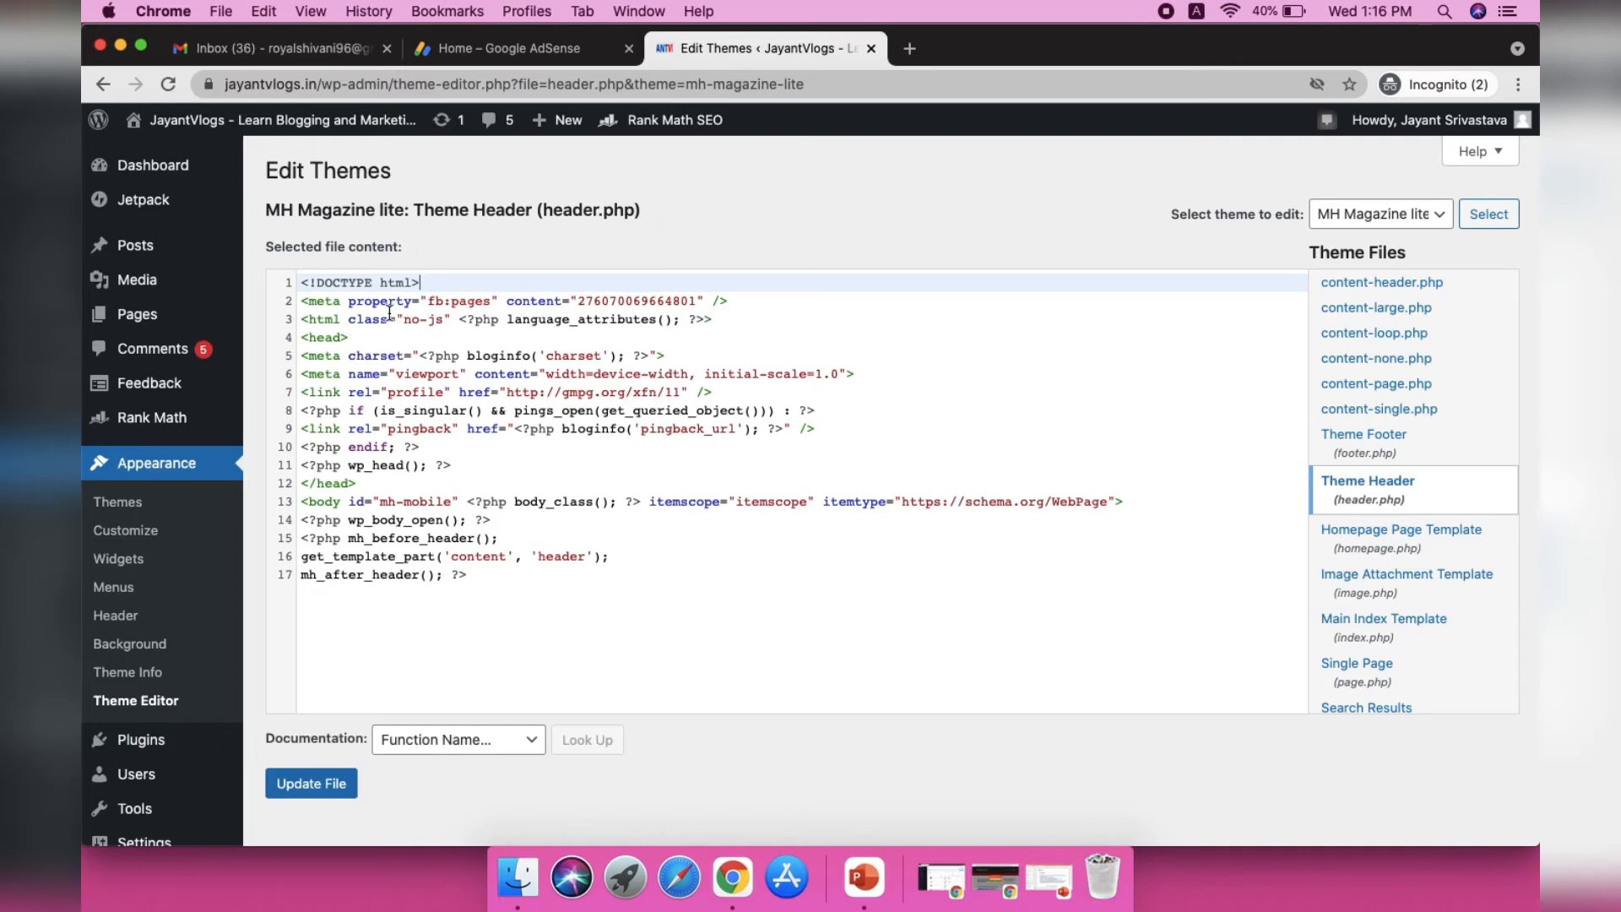
key(Return)
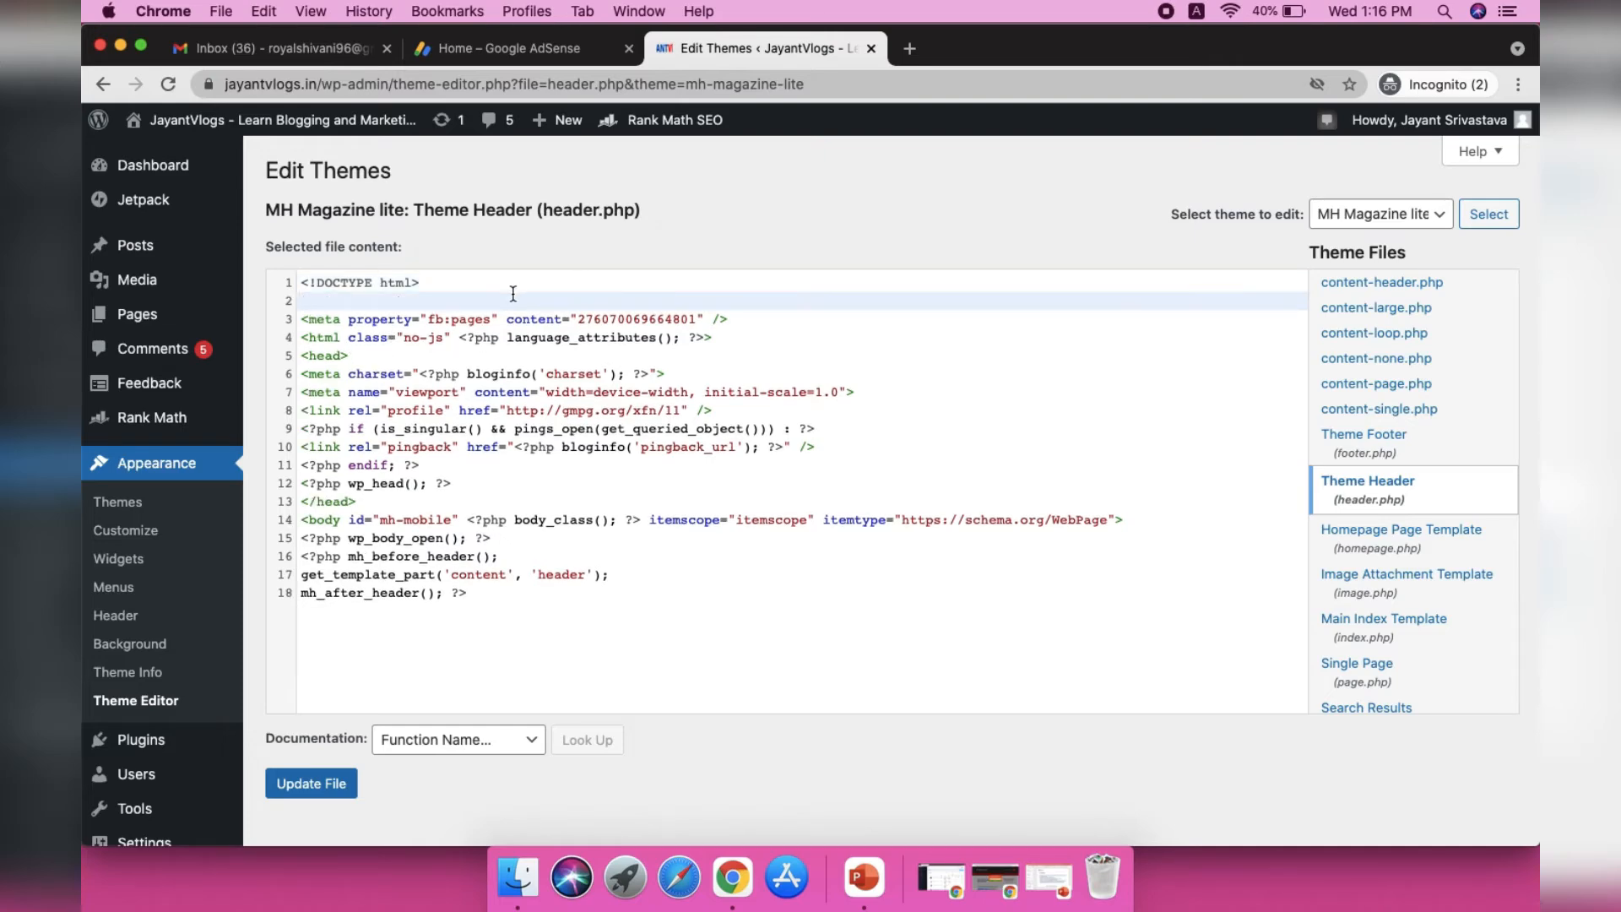
click(562, 42)
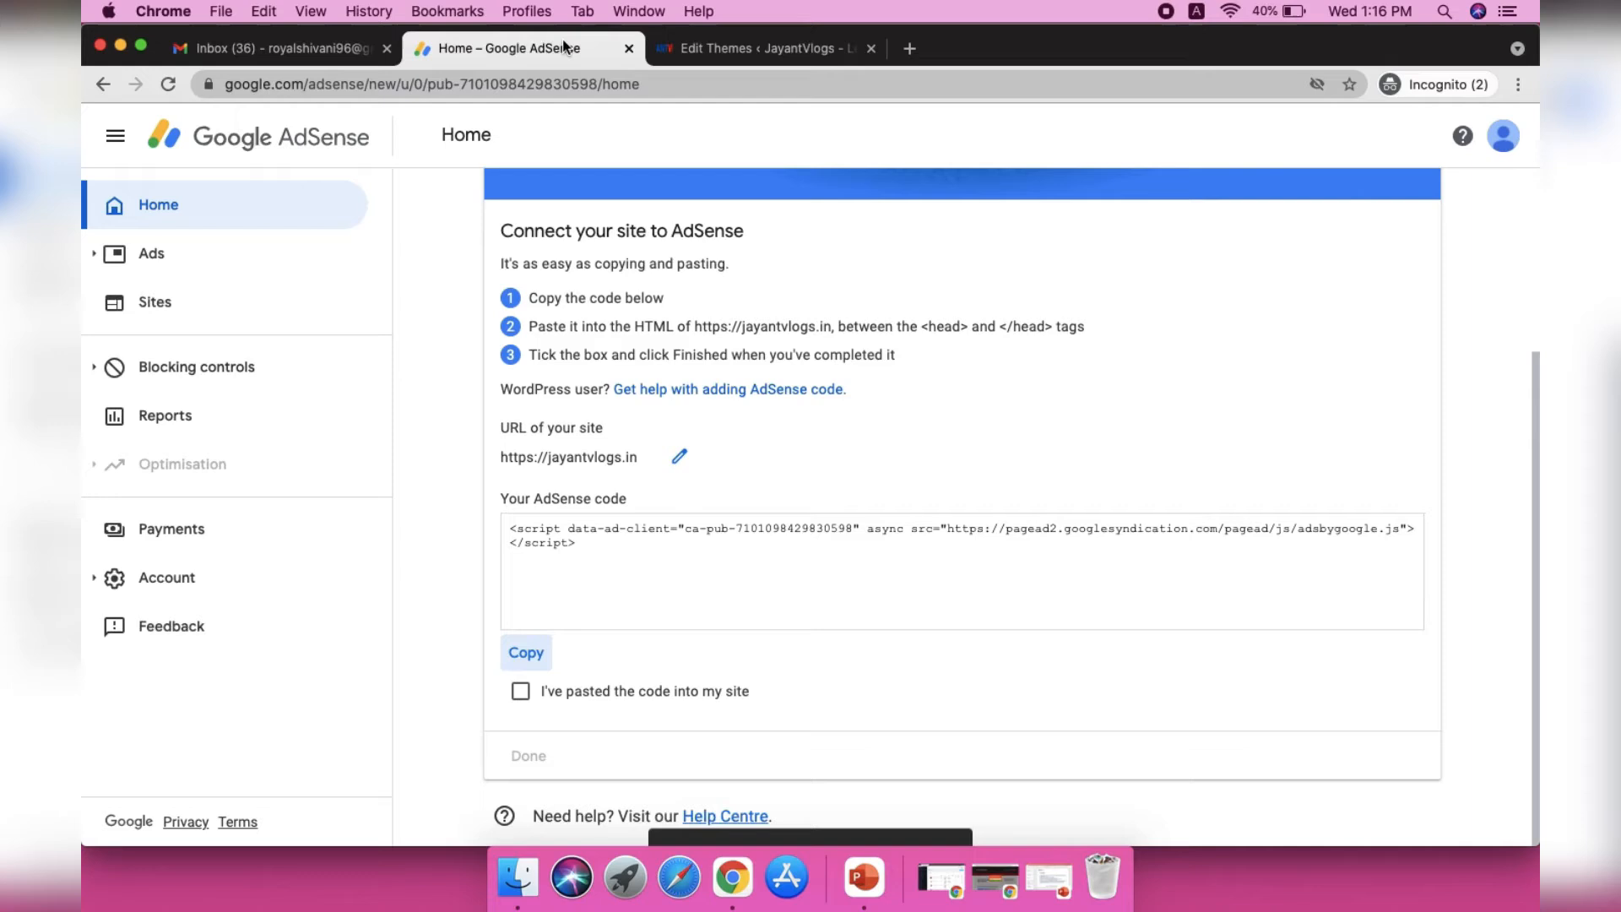
click(728, 50)
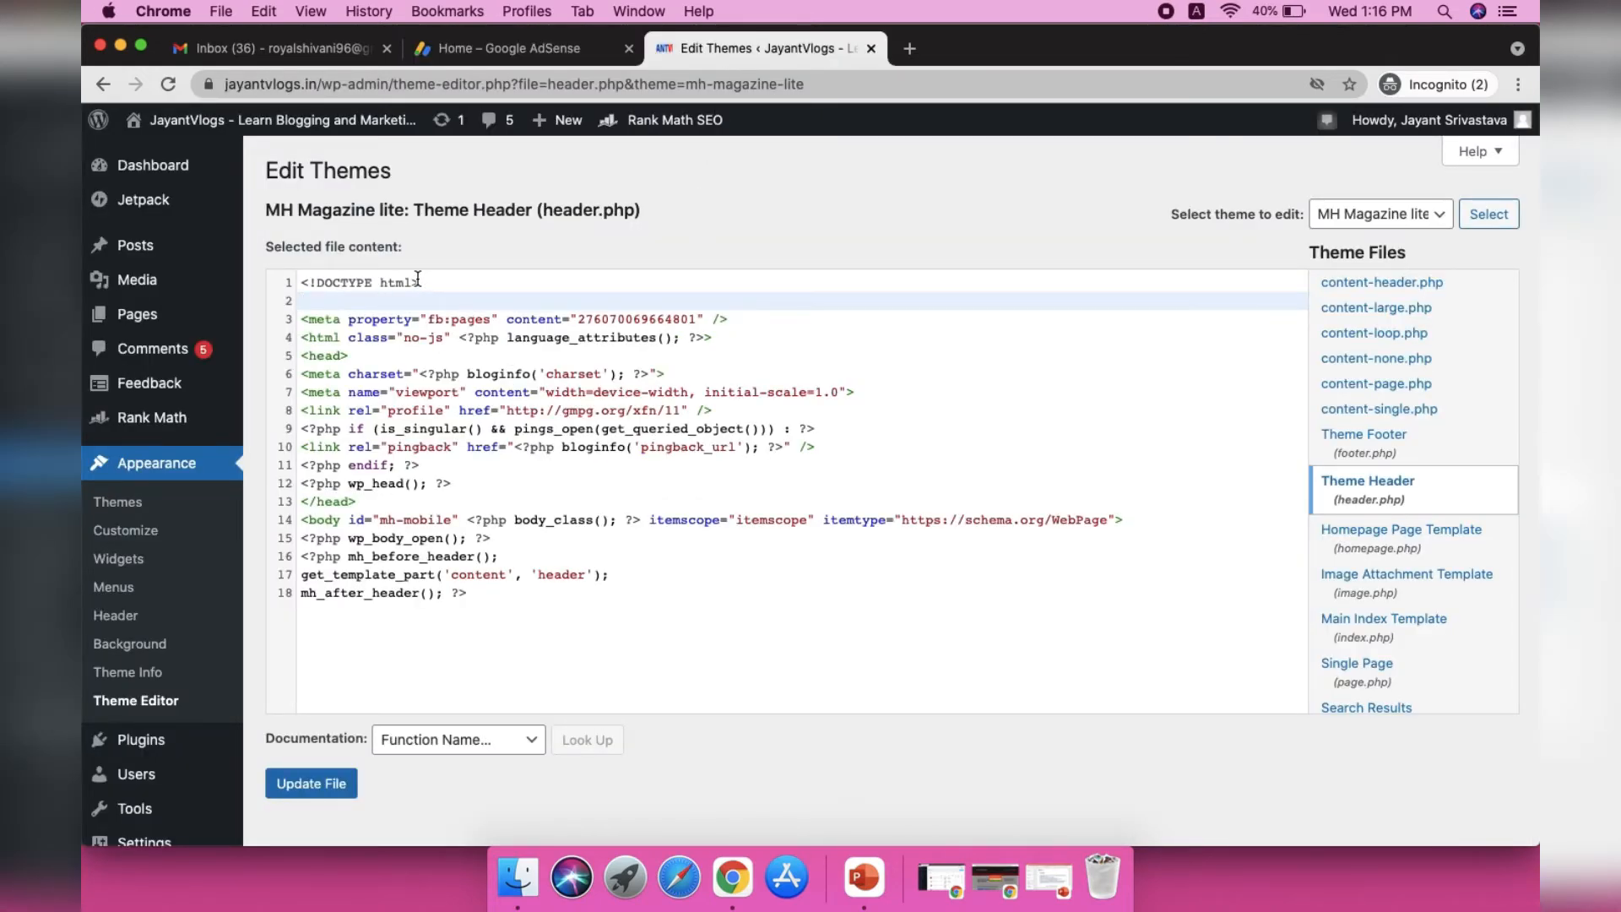
key(super+v)
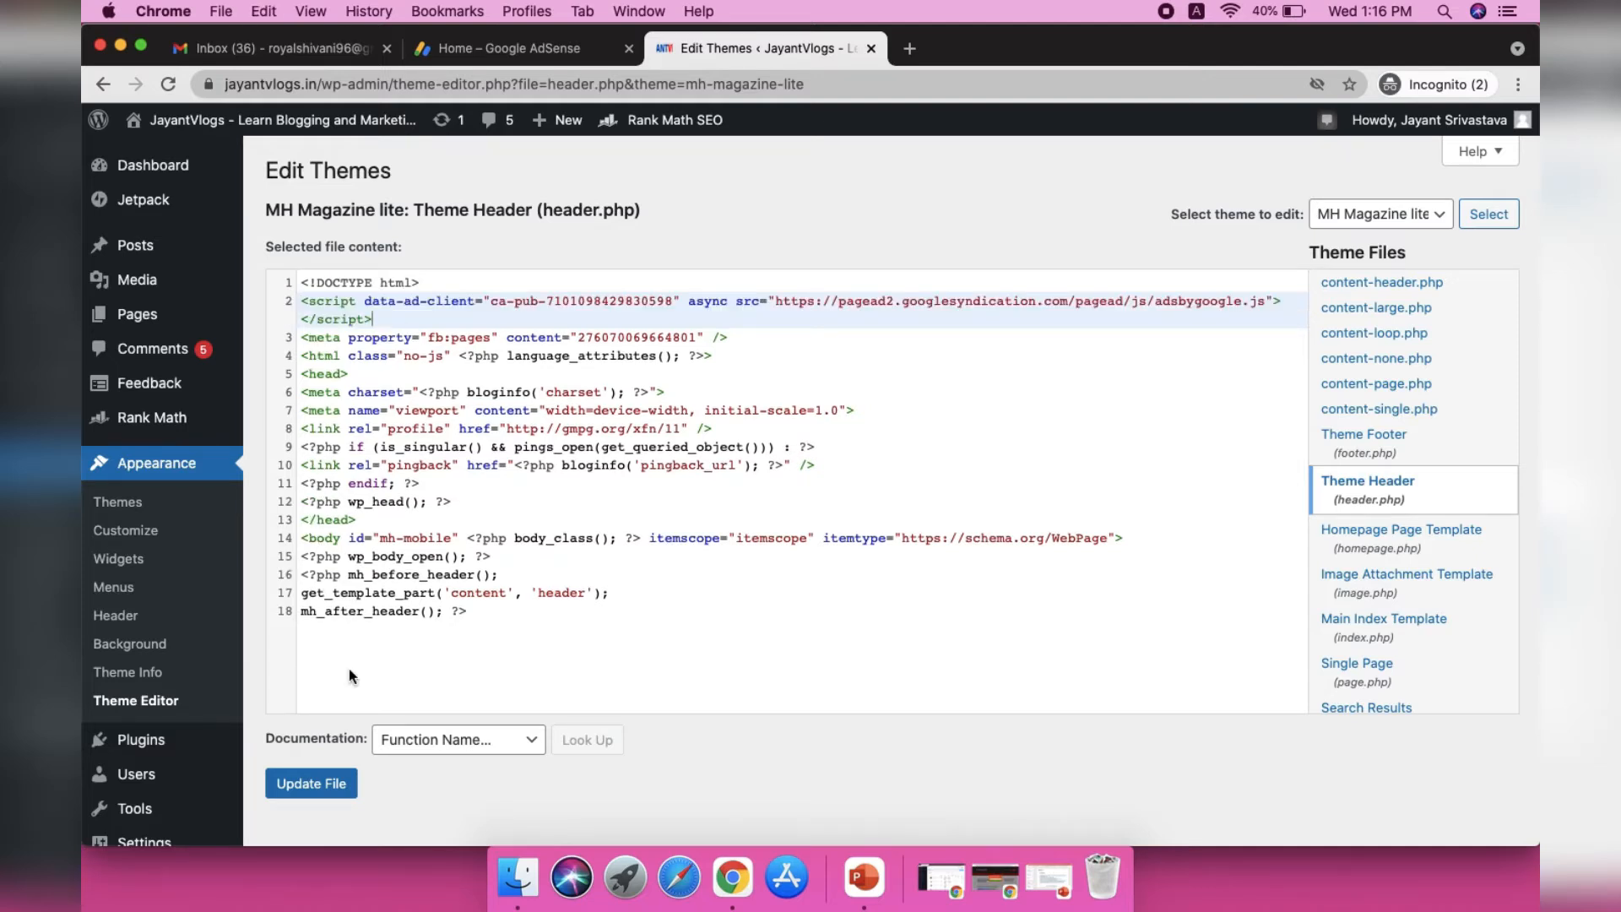
click(328, 788)
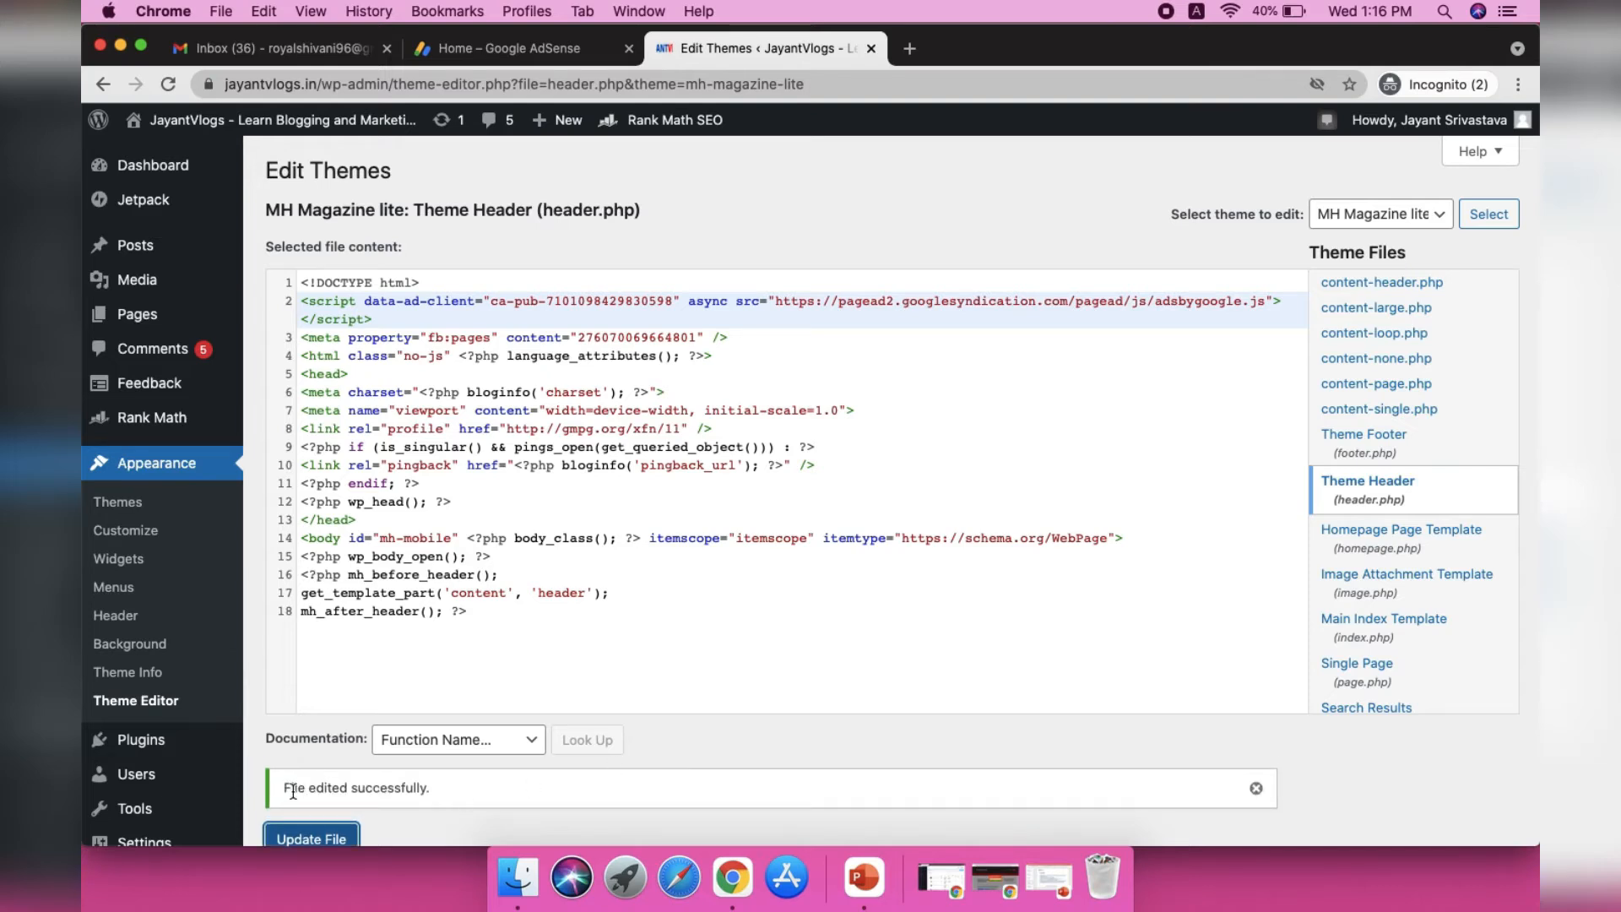
drag(287, 789, 559, 776)
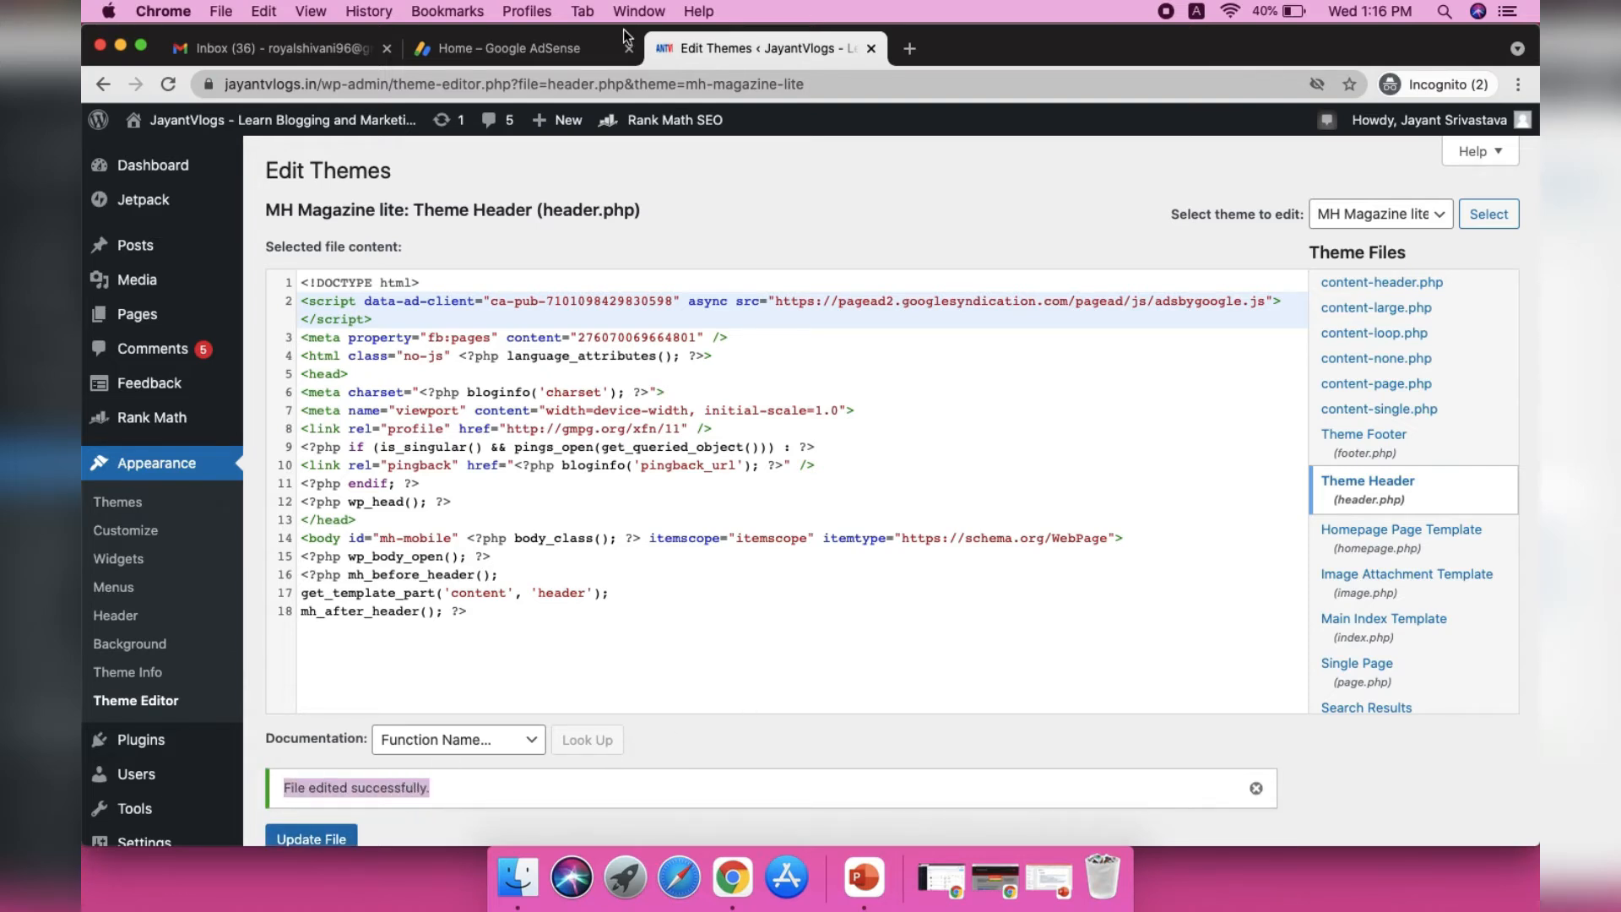
Step: Return to the AdSense page and check the instruction about placing the code between the <head> and </head> tags
click(545, 62)
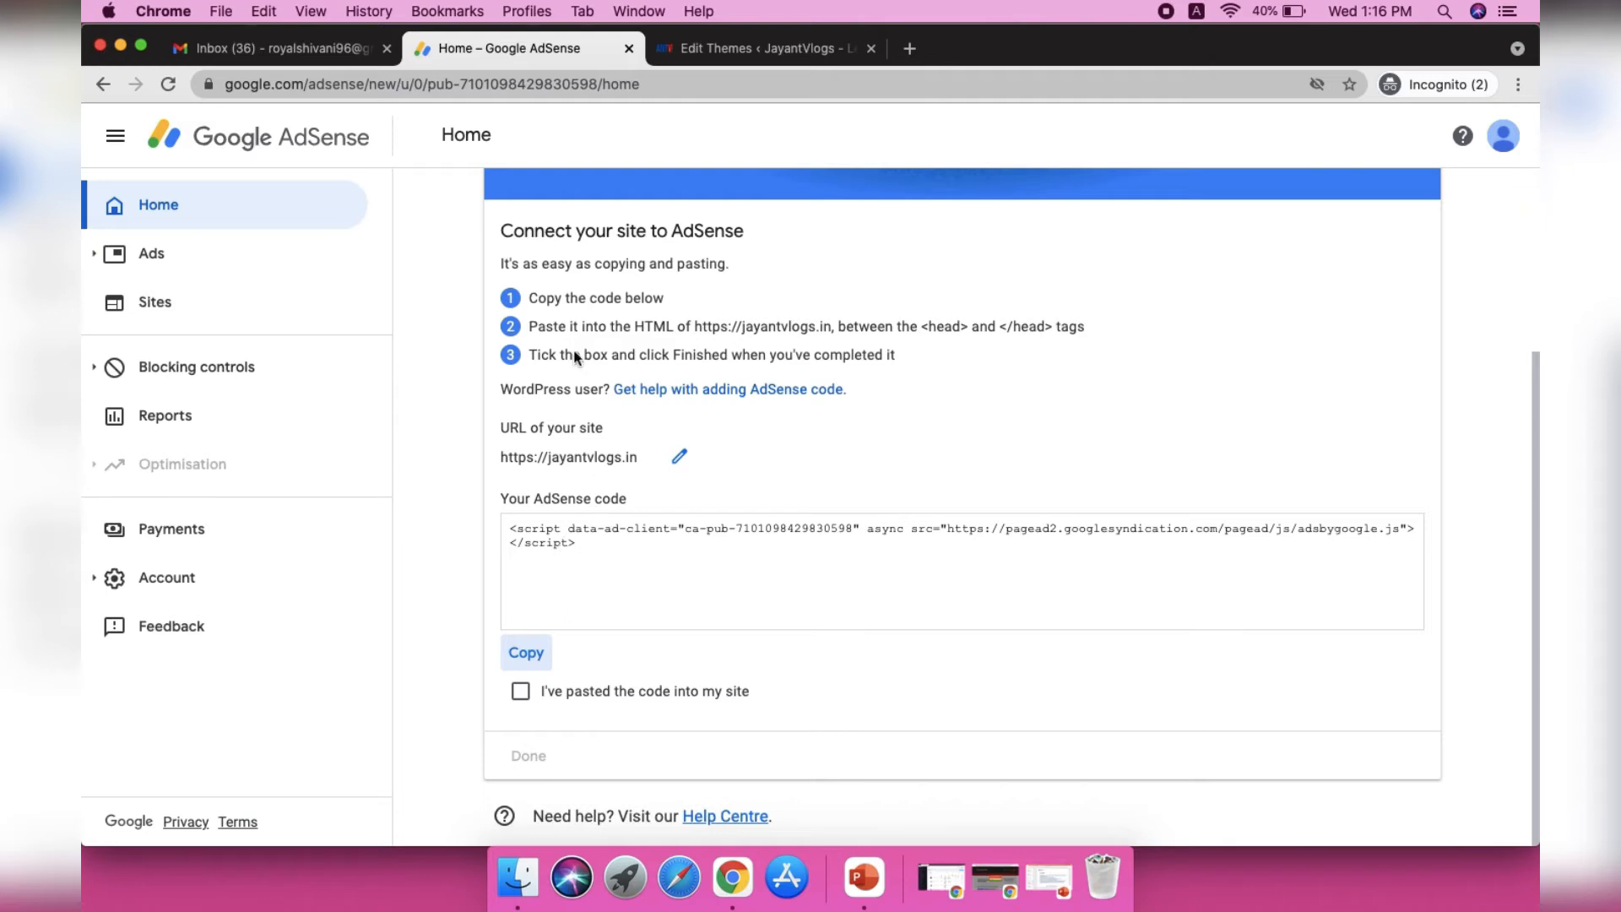
drag(917, 326, 1067, 325)
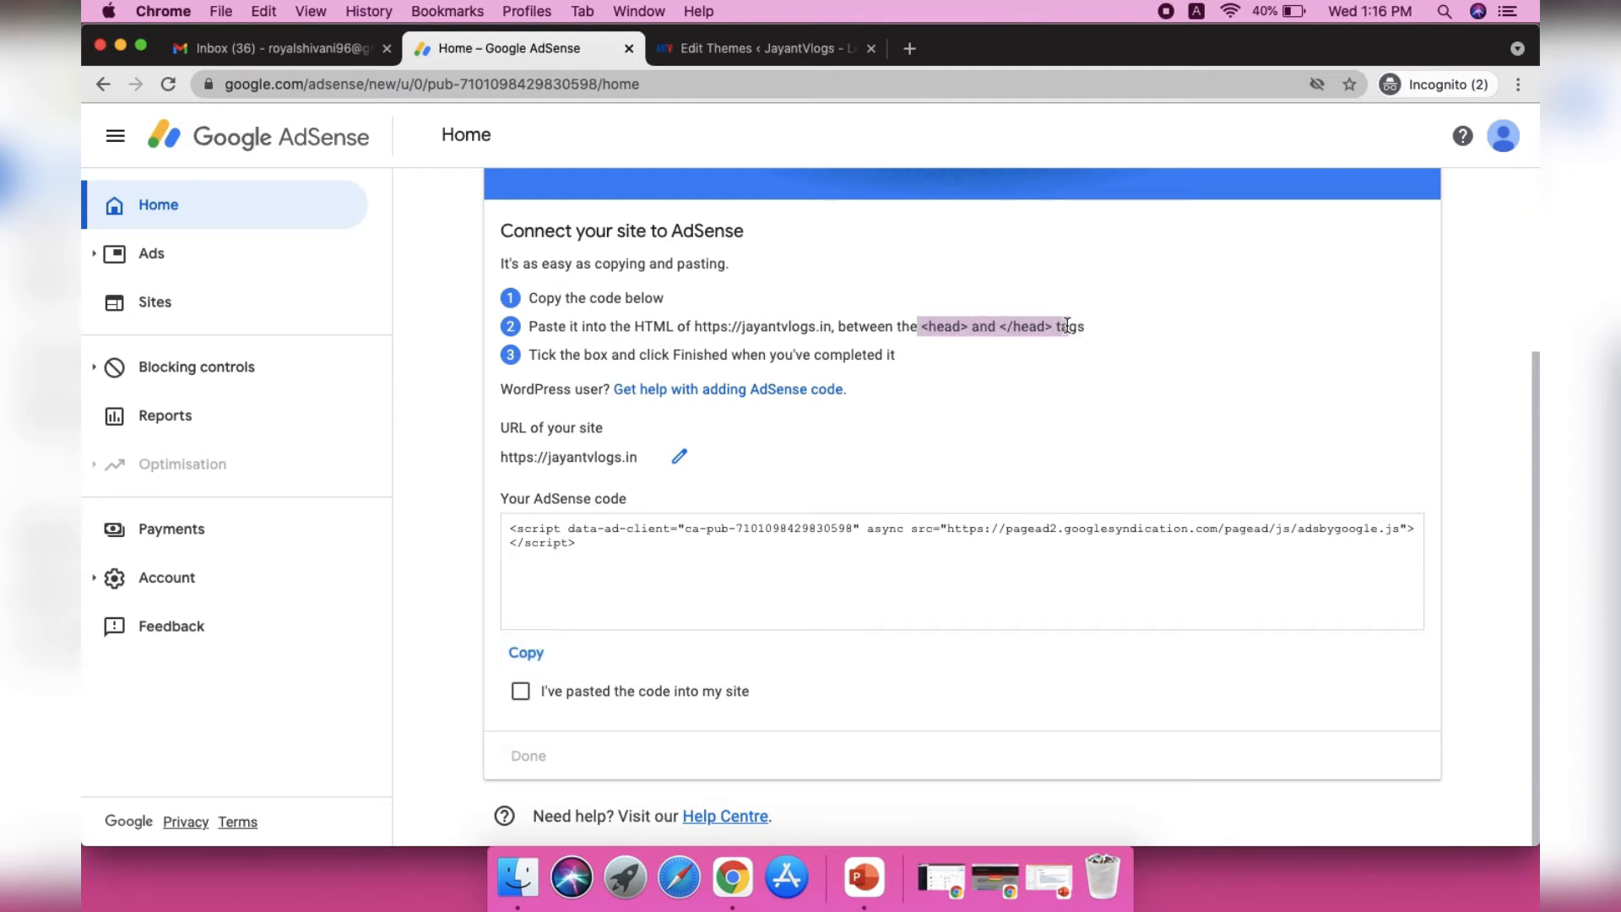
Step: Confirm that the AdSense code is pasted into the site, submit it for checking and acknowledge the resulting dialog
click(521, 692)
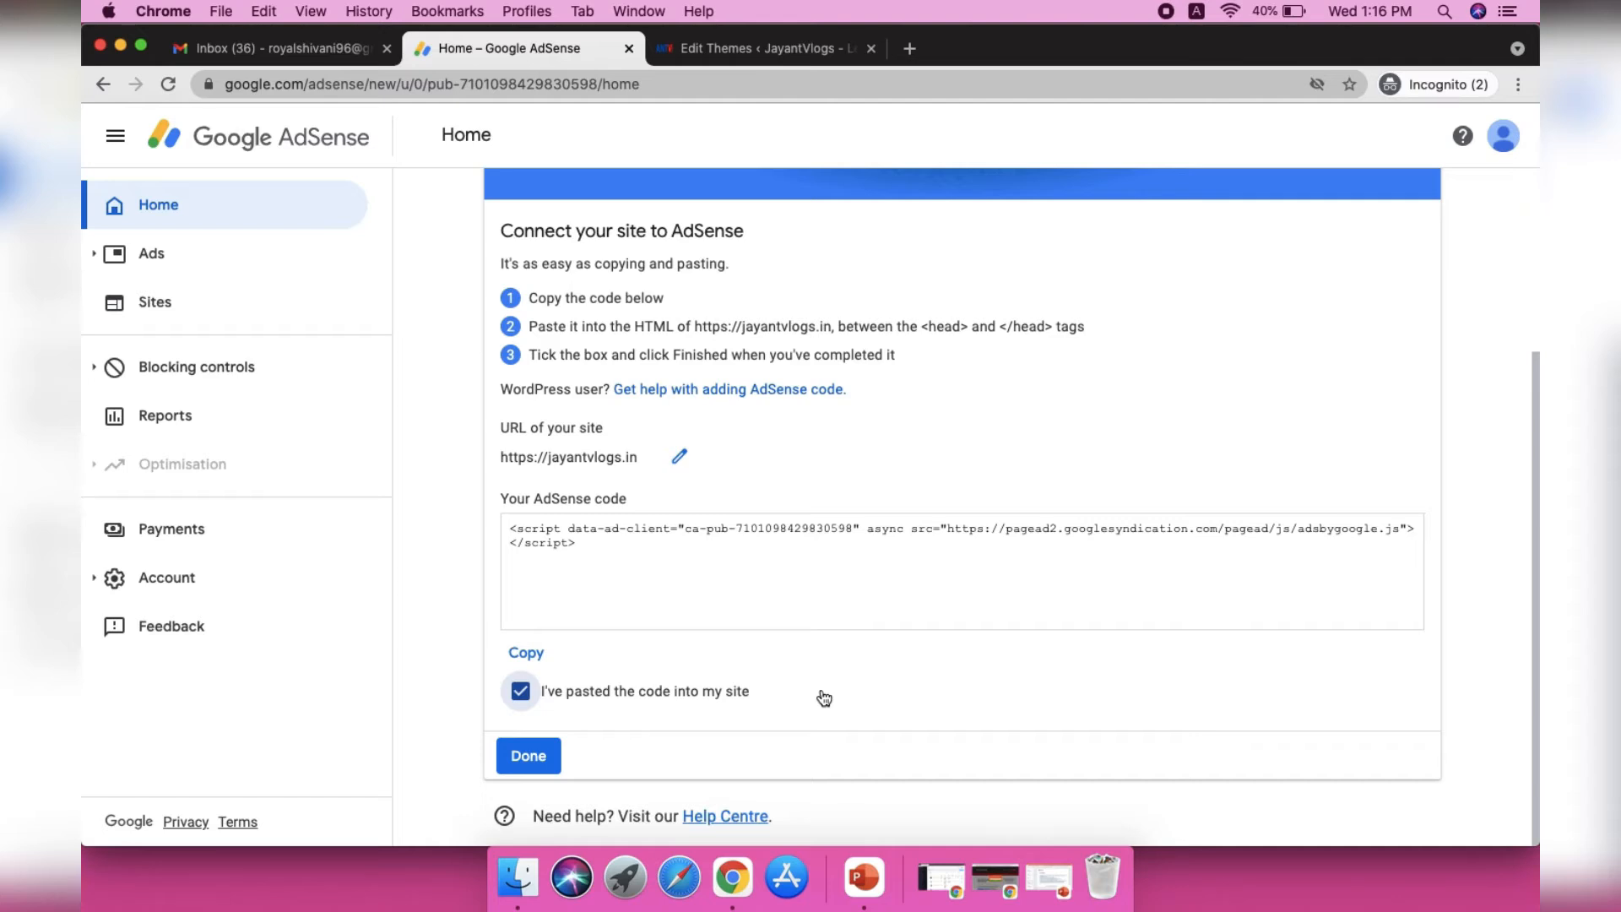
click(506, 768)
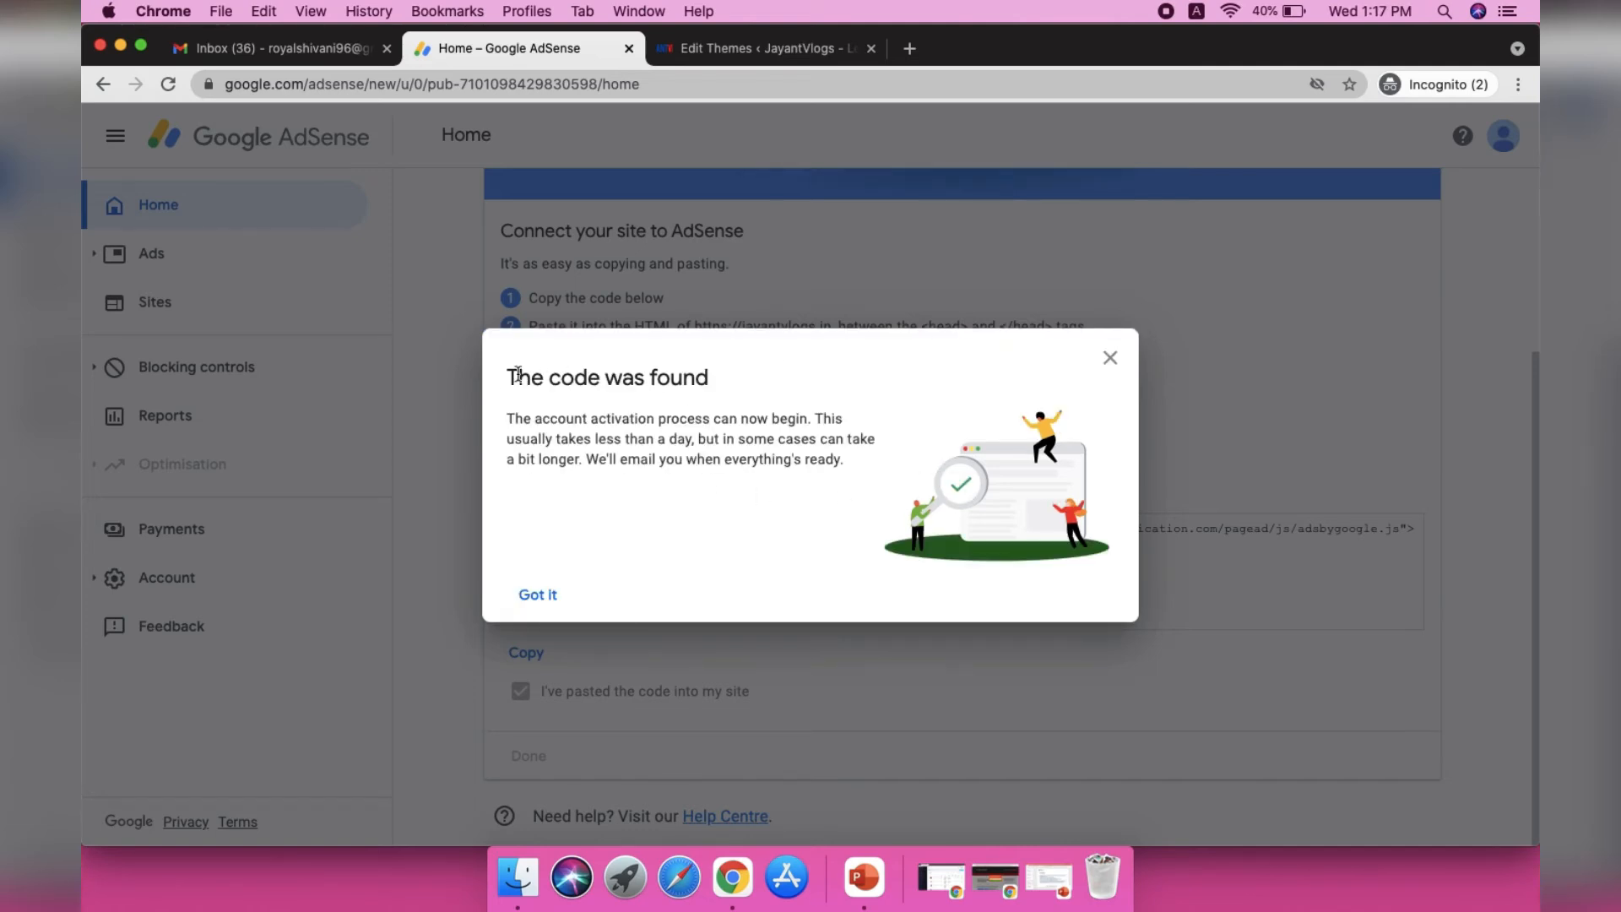
drag(517, 378, 737, 371)
click(731, 415)
drag(512, 376, 861, 470)
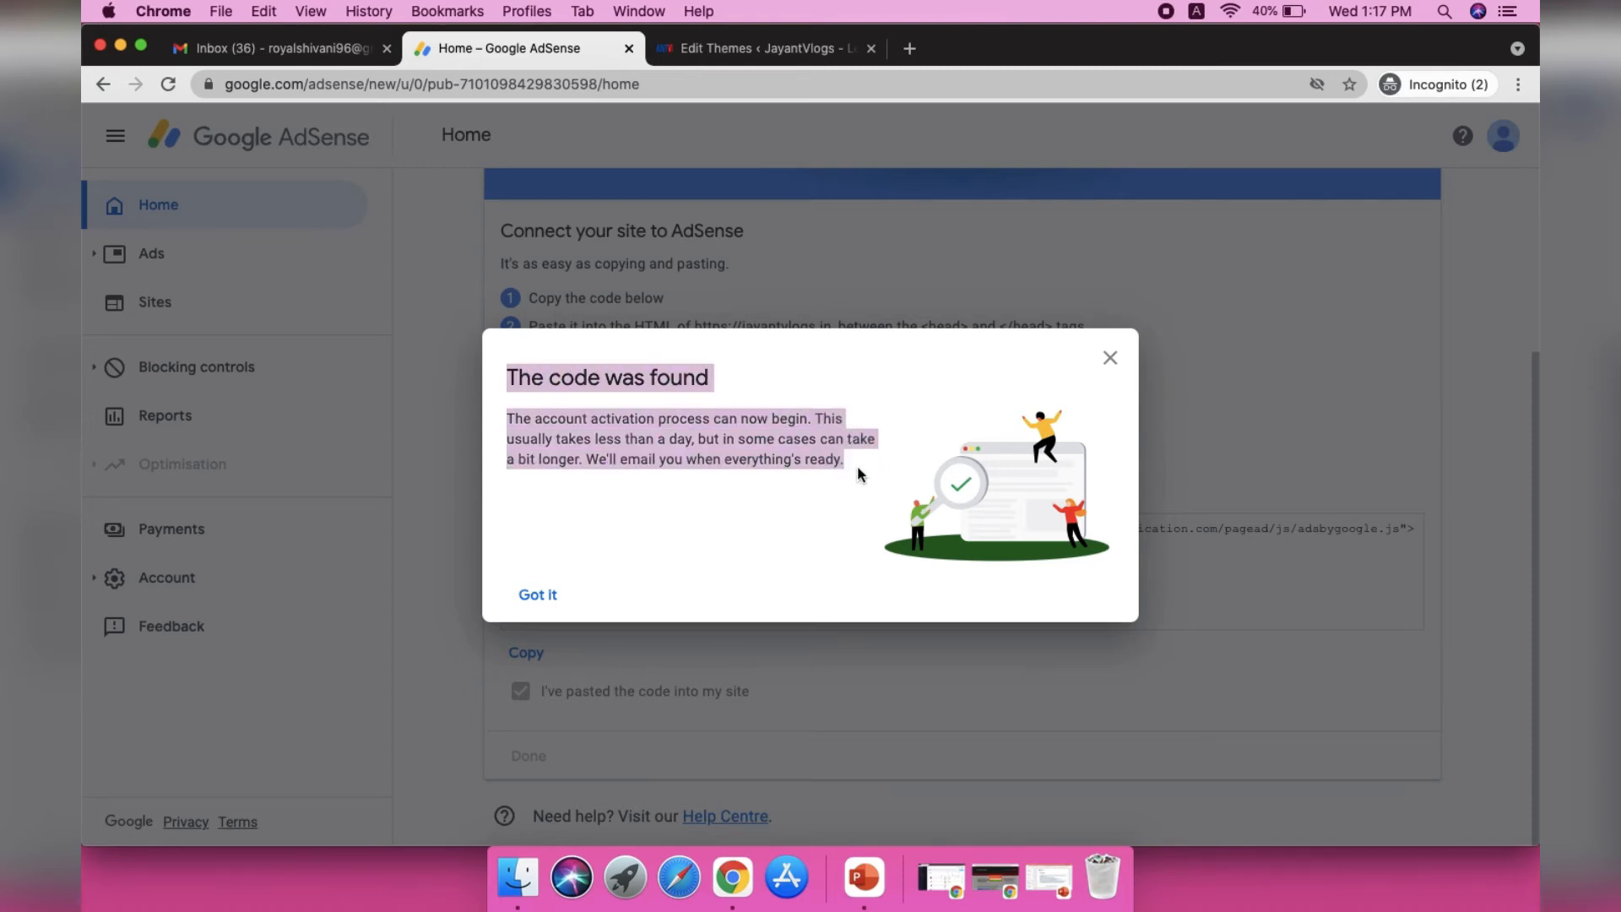
click(535, 599)
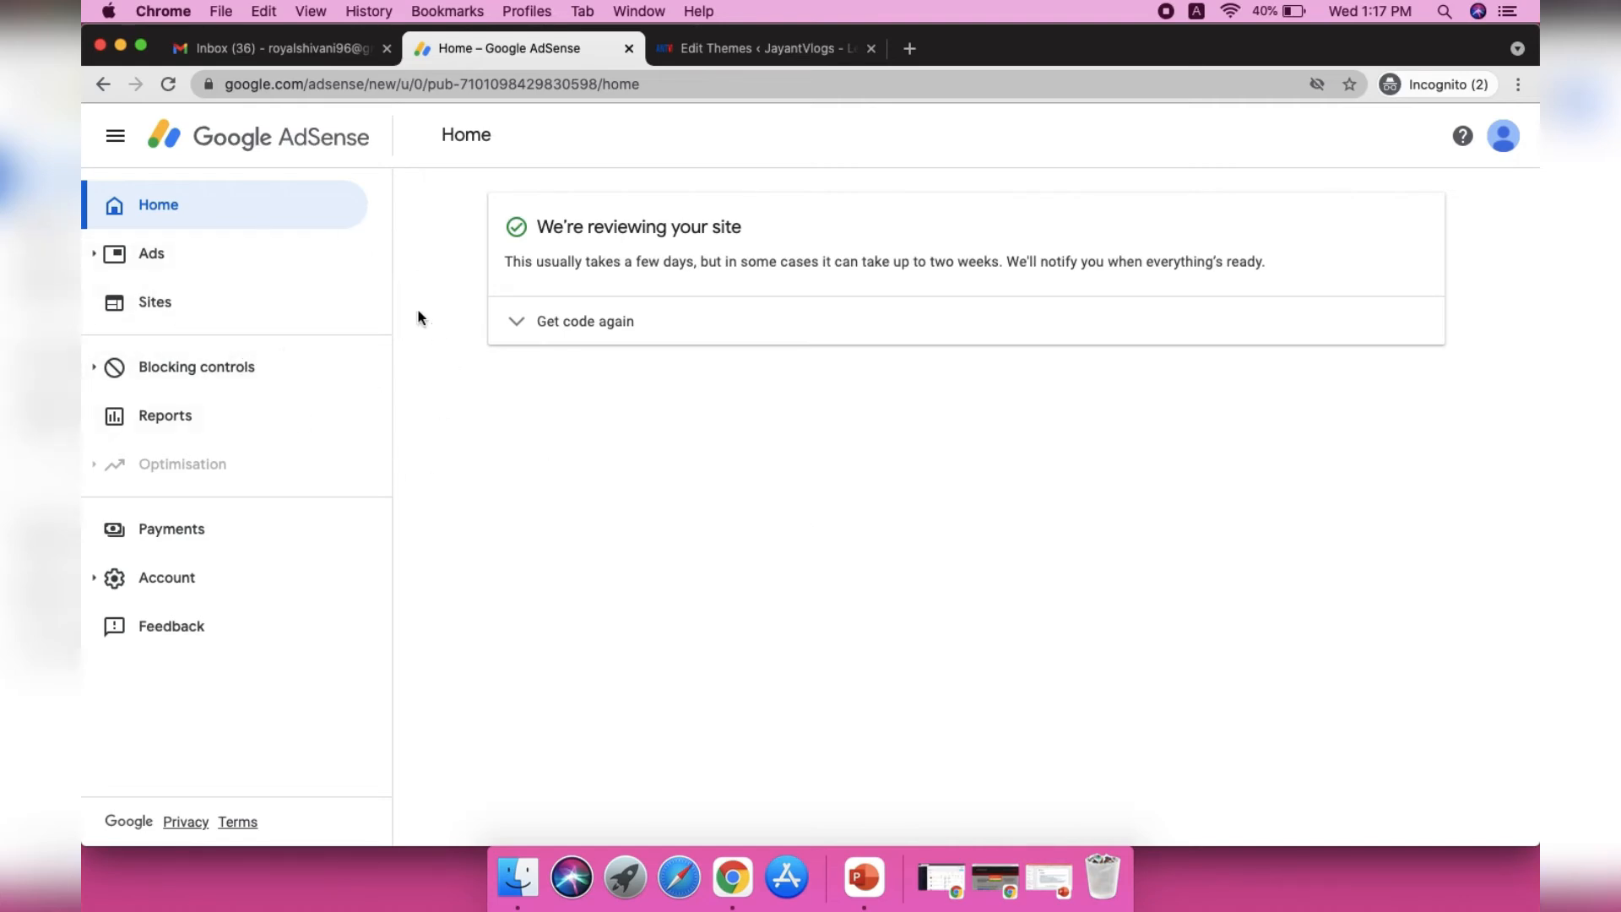
Step: Display the AdSense code again, and go through the Auto ads introduction in the ads overview to its end
click(519, 332)
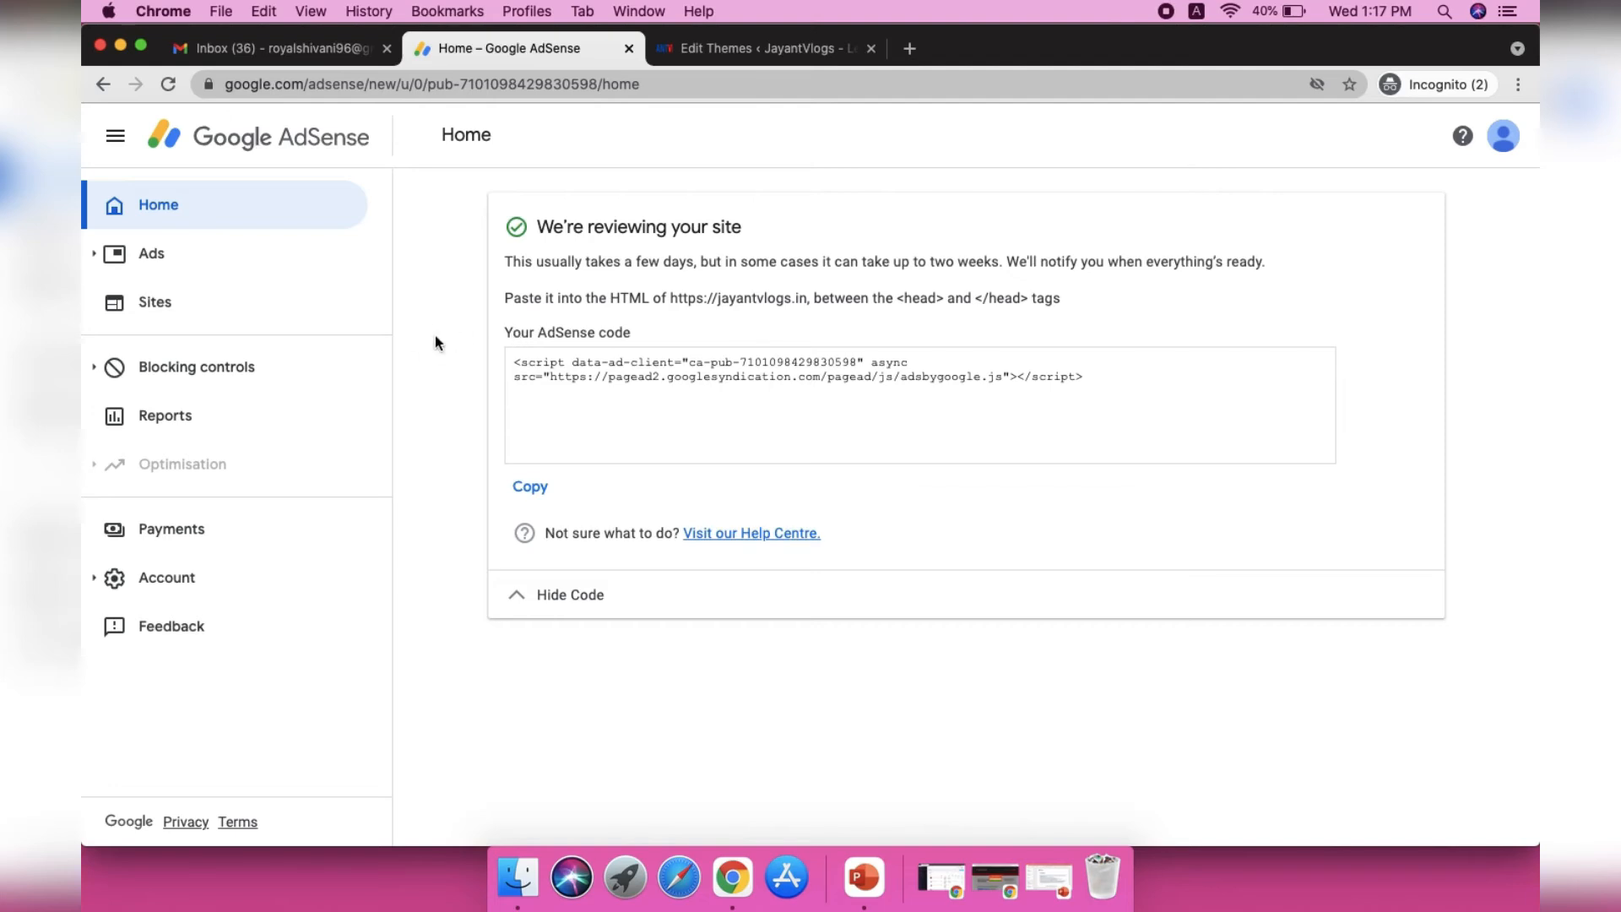
click(237, 251)
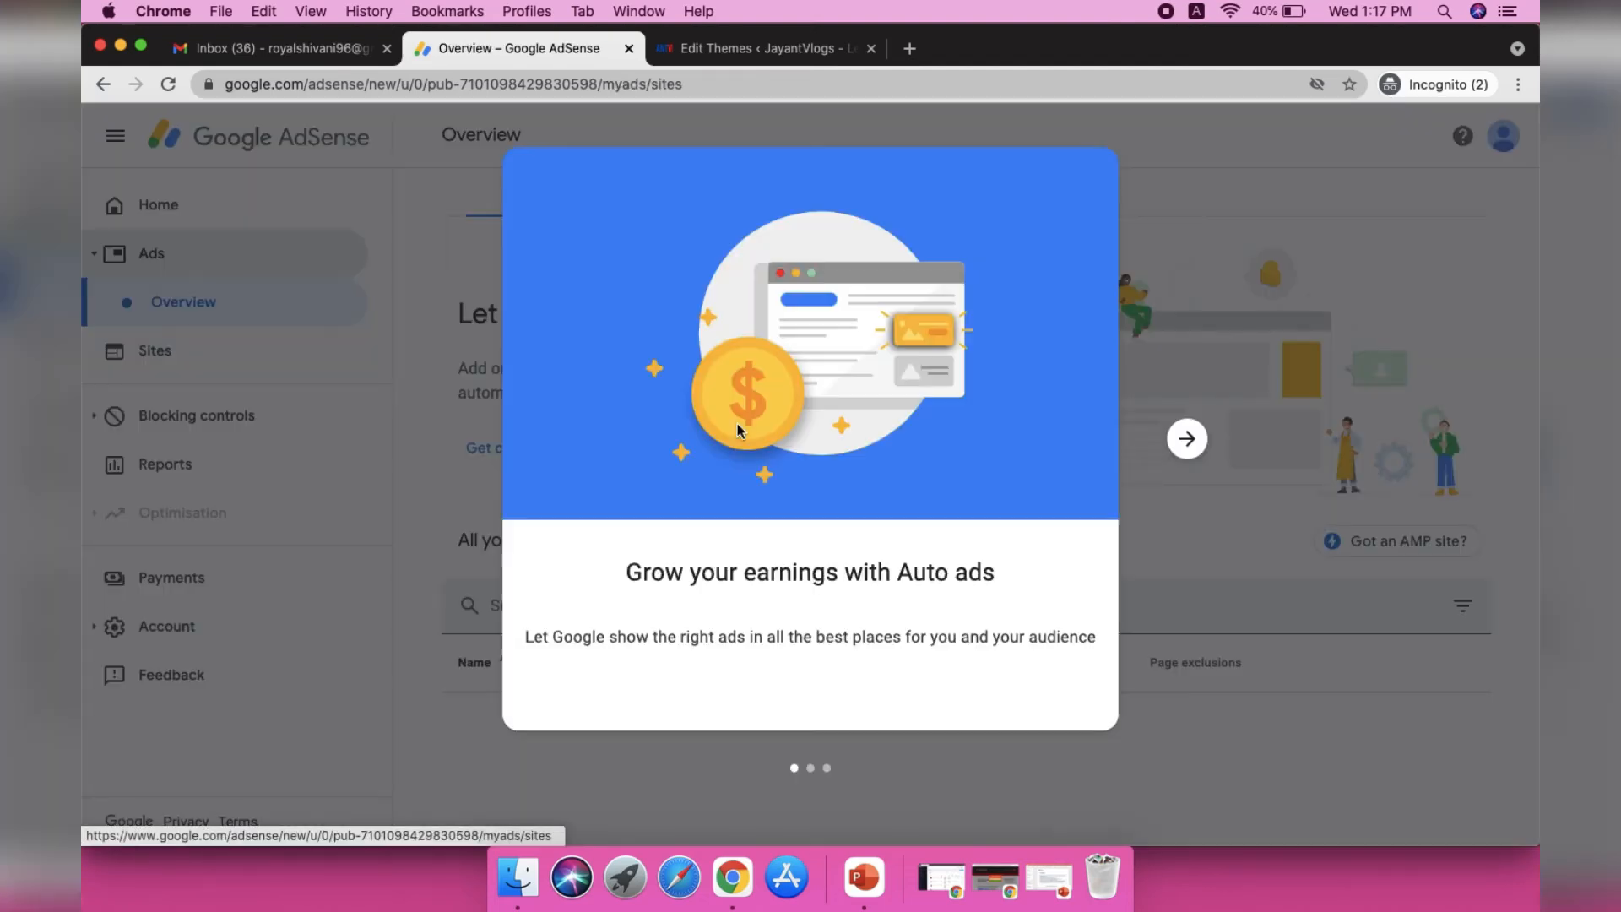
click(1187, 438)
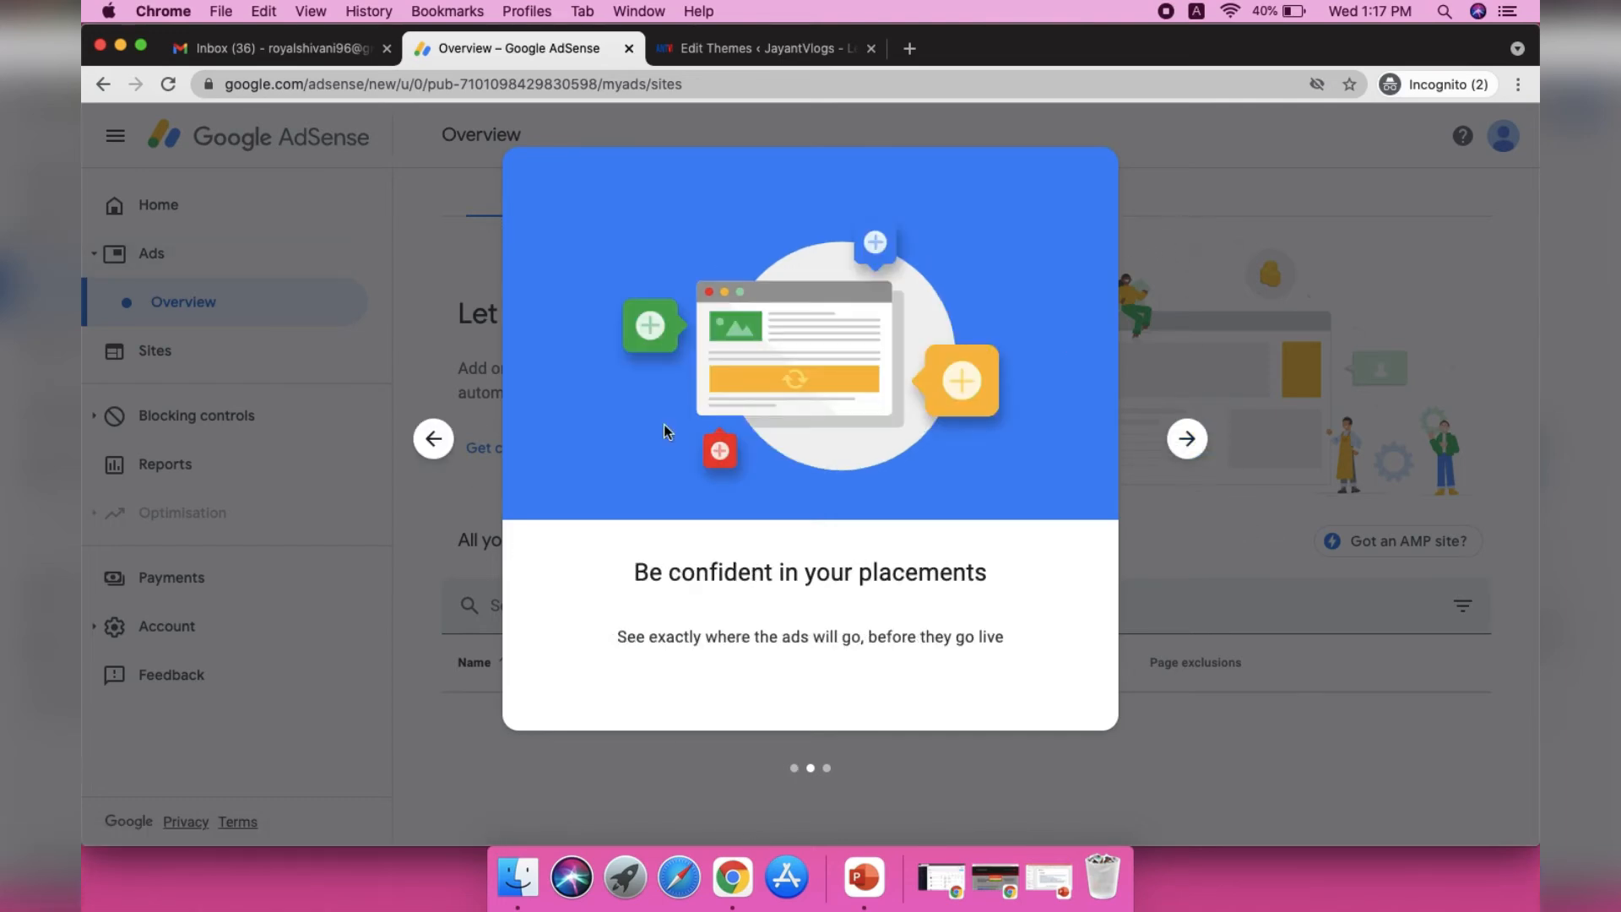
click(1187, 440)
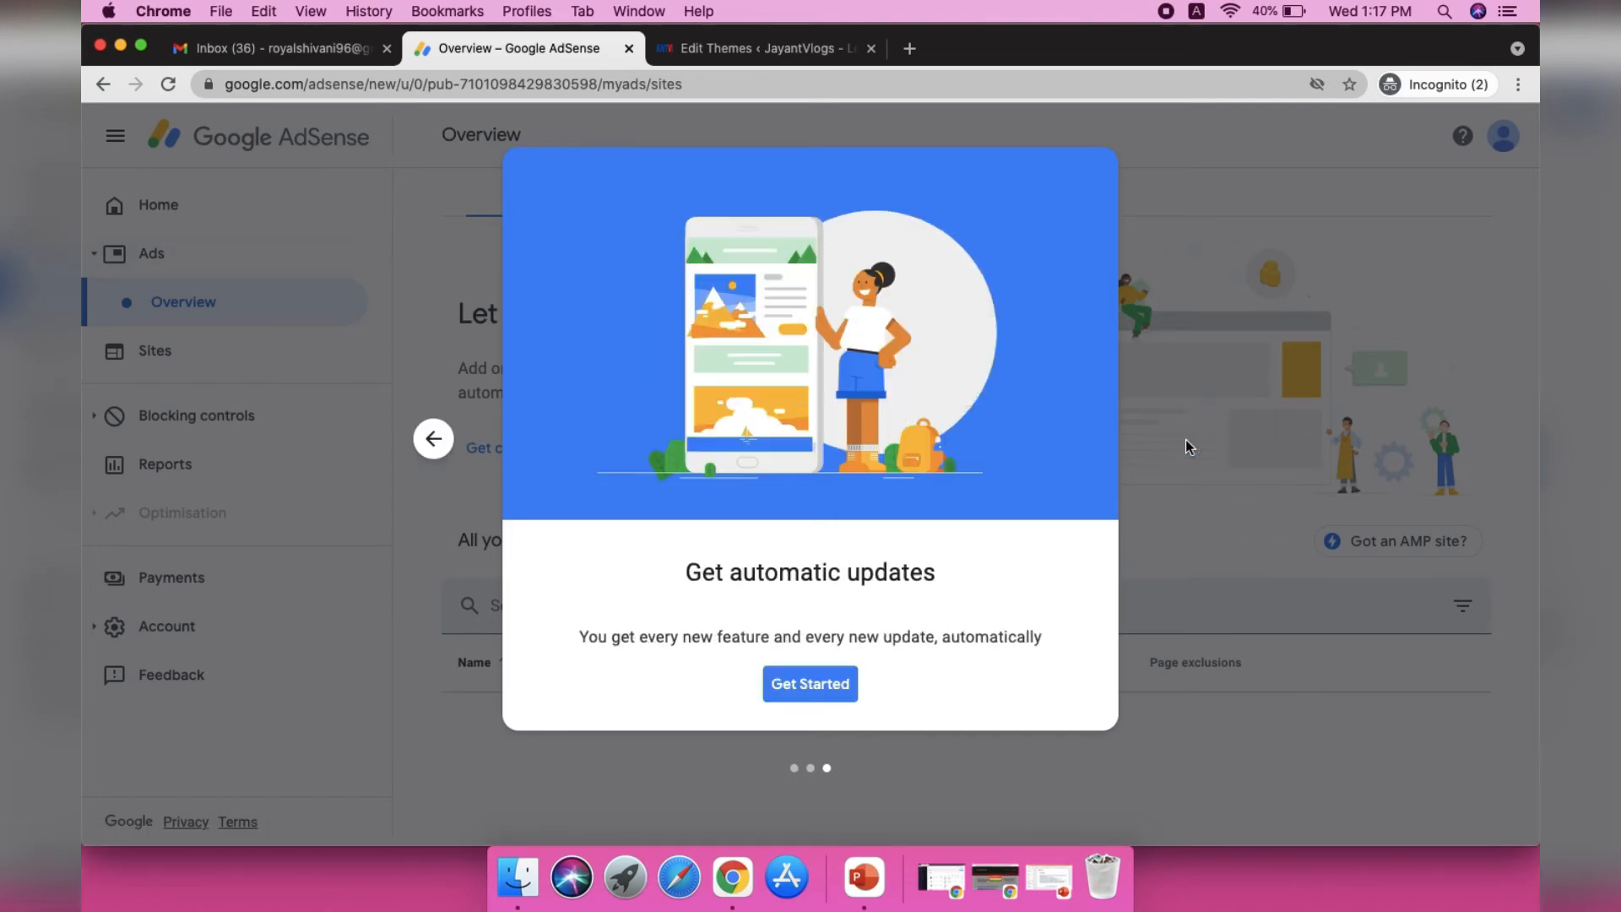
click(796, 683)
Step: Add jayantvlogs.in as a new site and check the instruction about where its AdSense code belongs
click(159, 349)
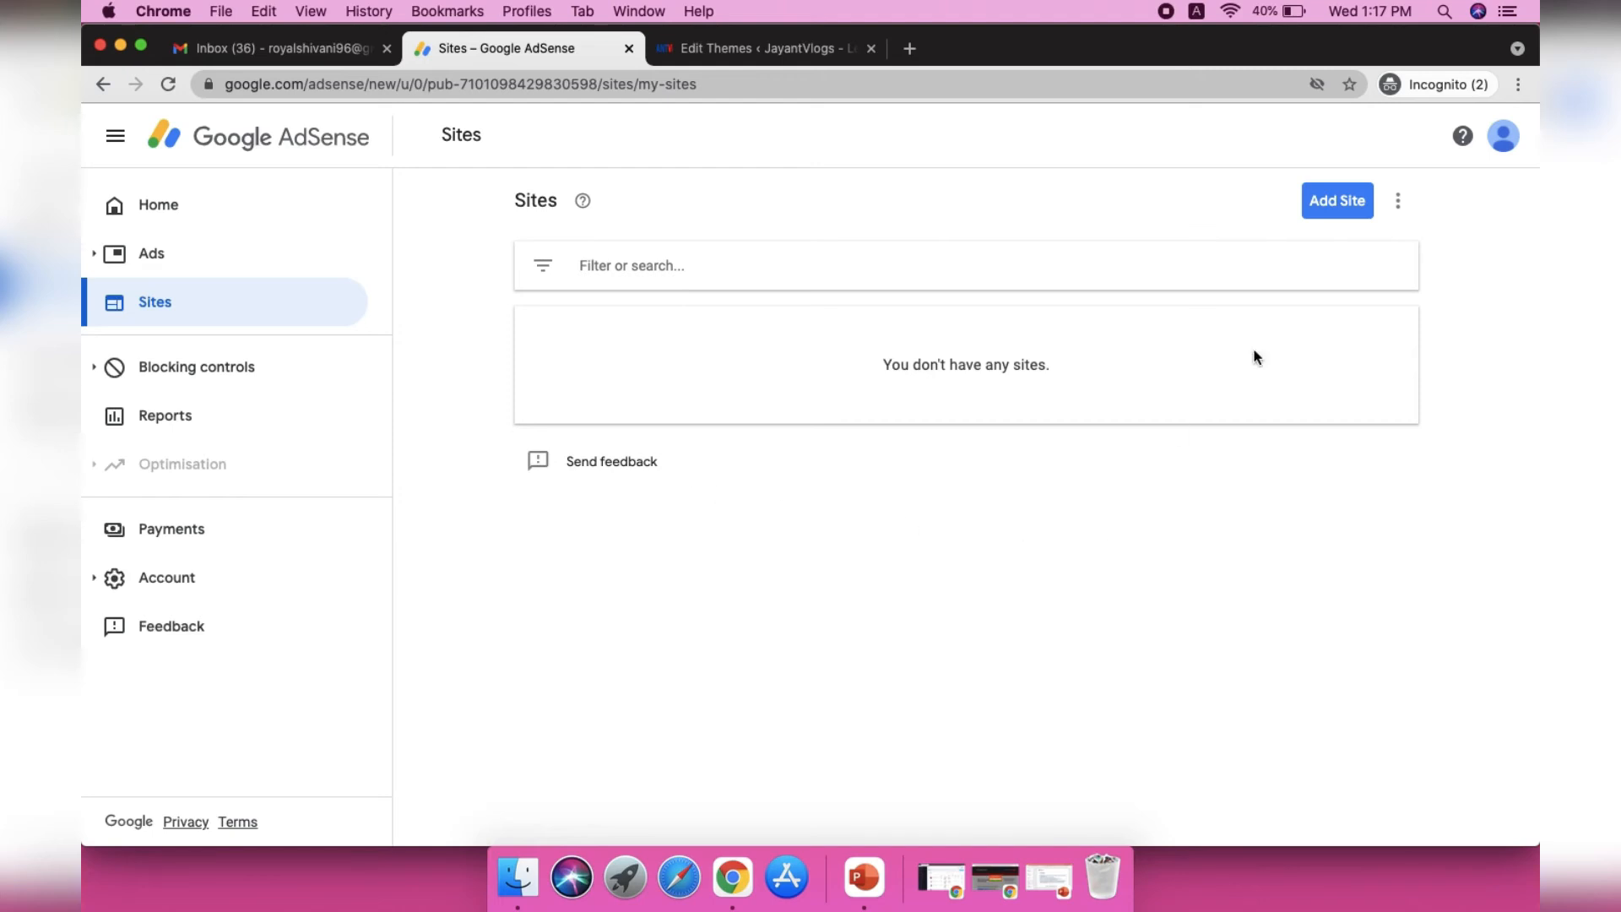
click(1337, 203)
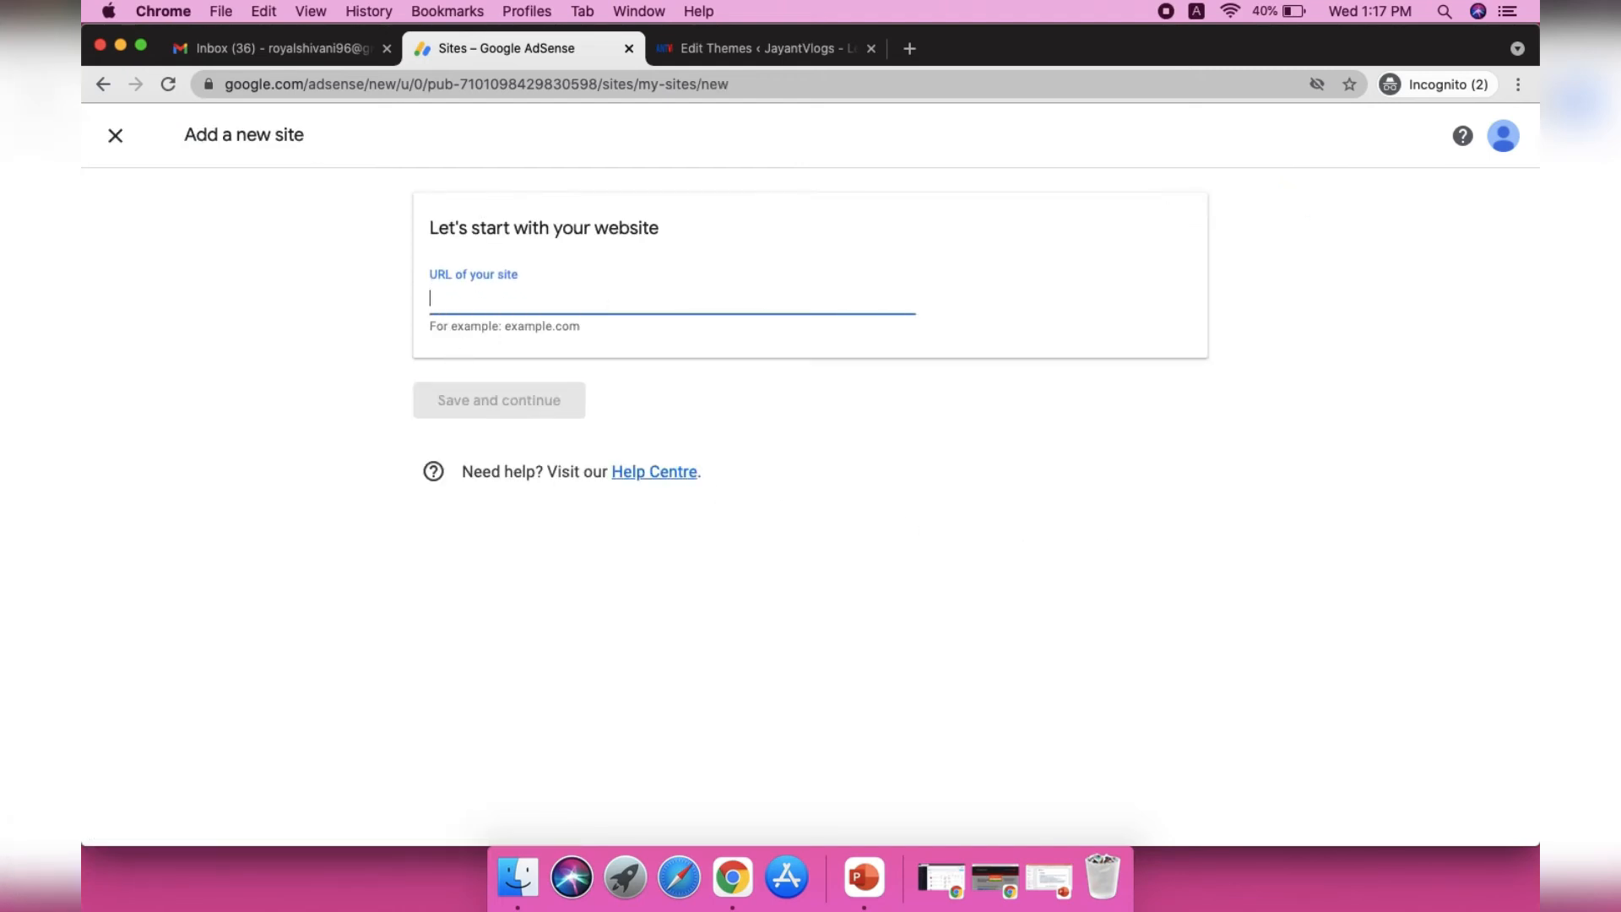
text(jayantvlogs.in)
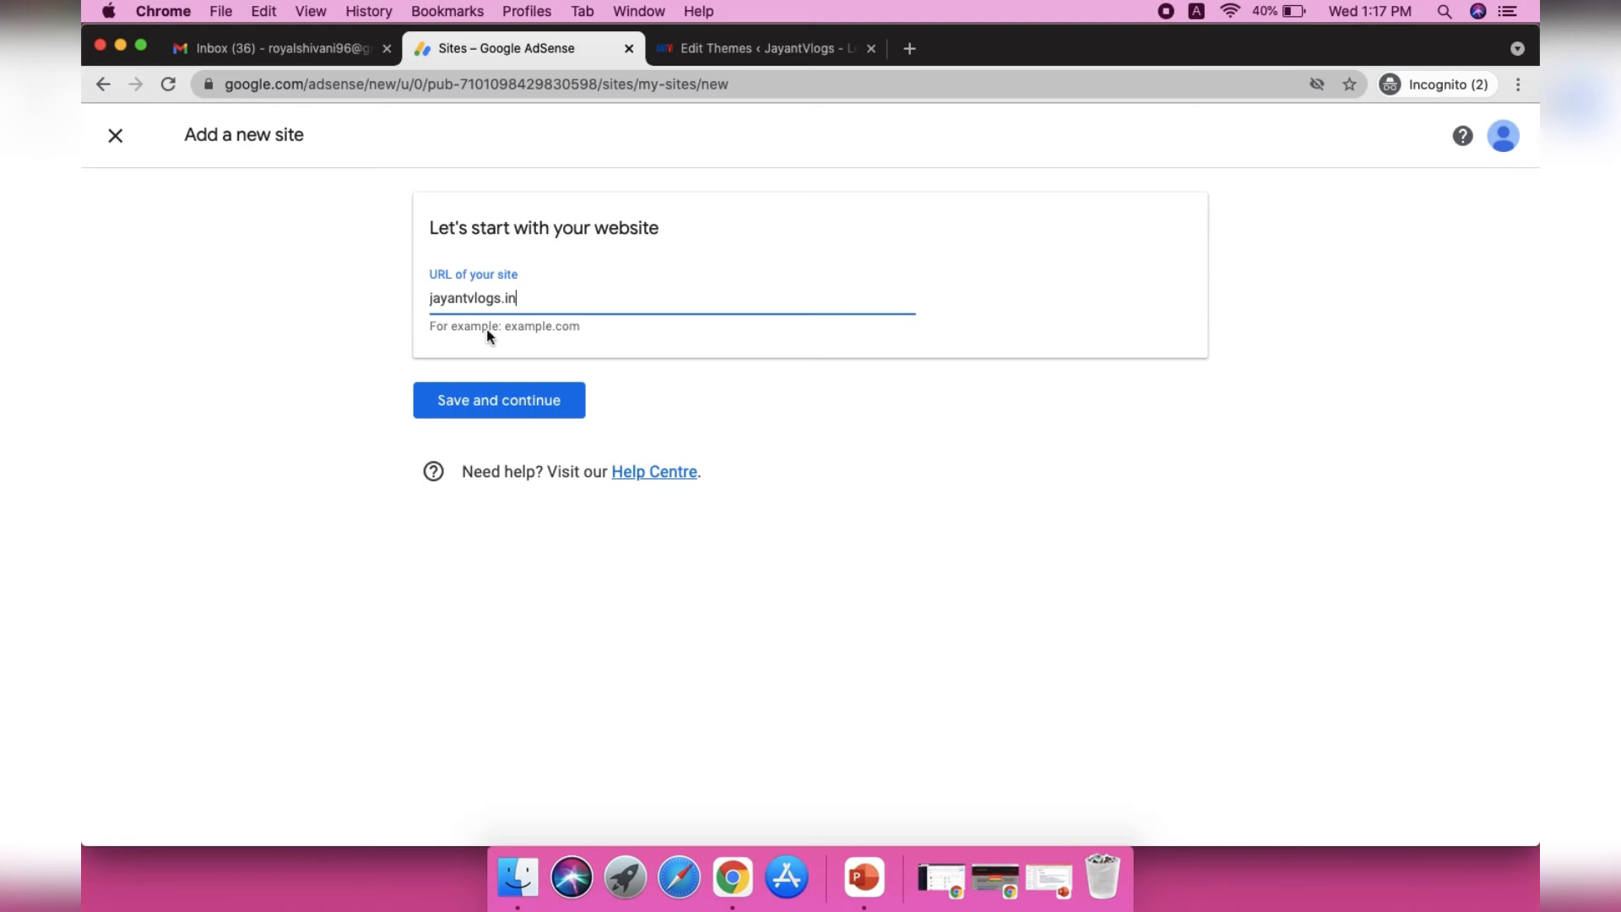
click(473, 405)
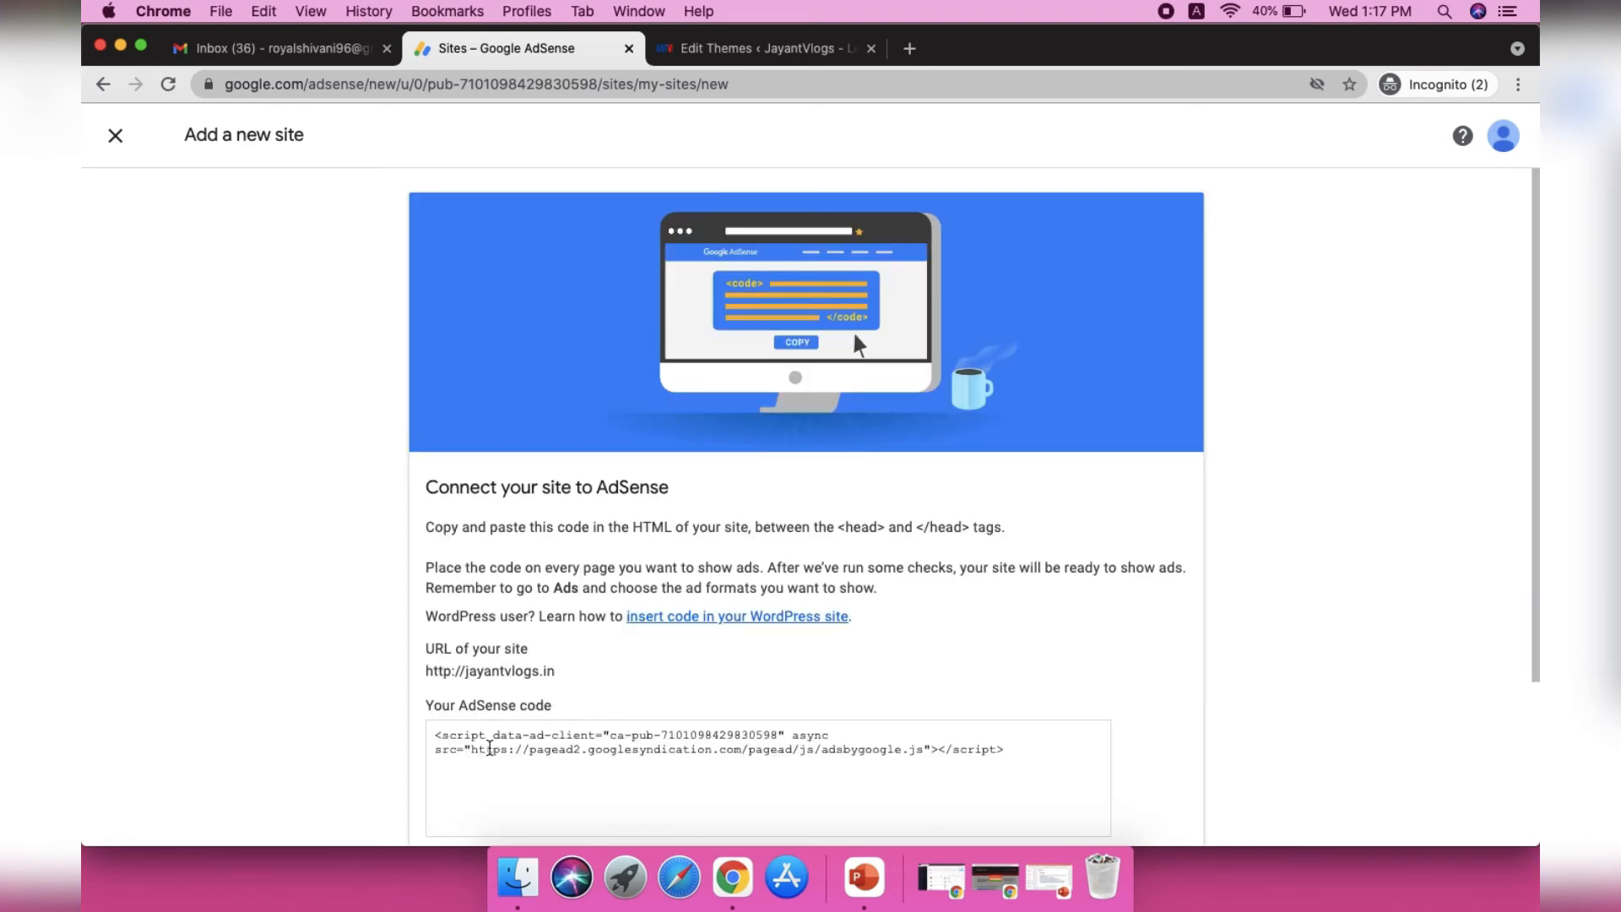
scroll(585, 703, down, 3)
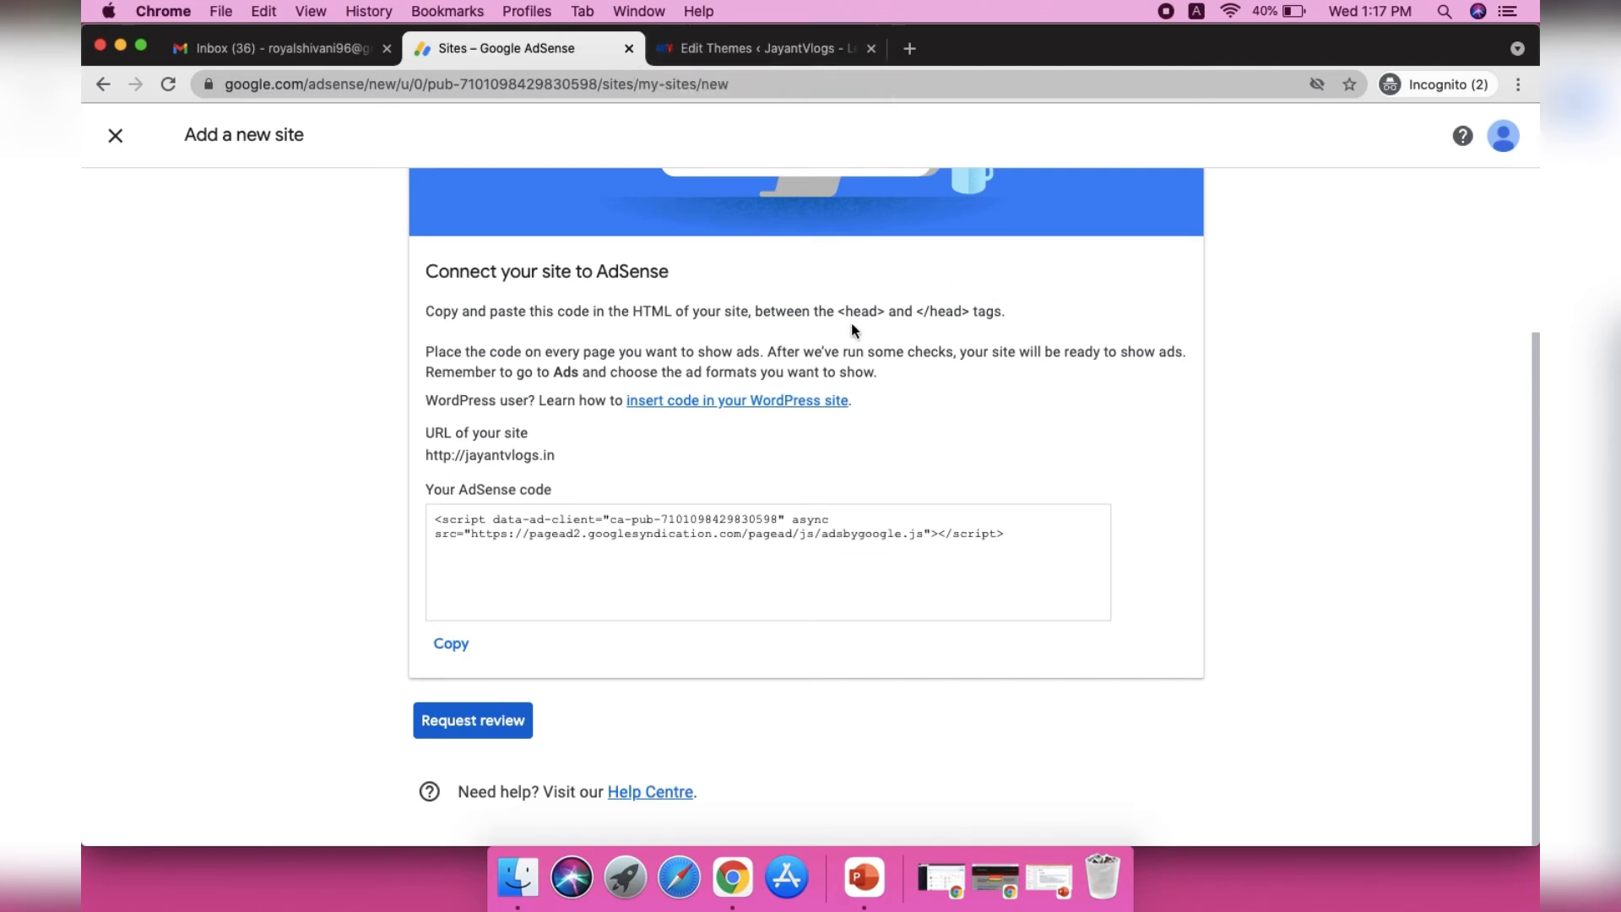
drag(839, 310, 968, 312)
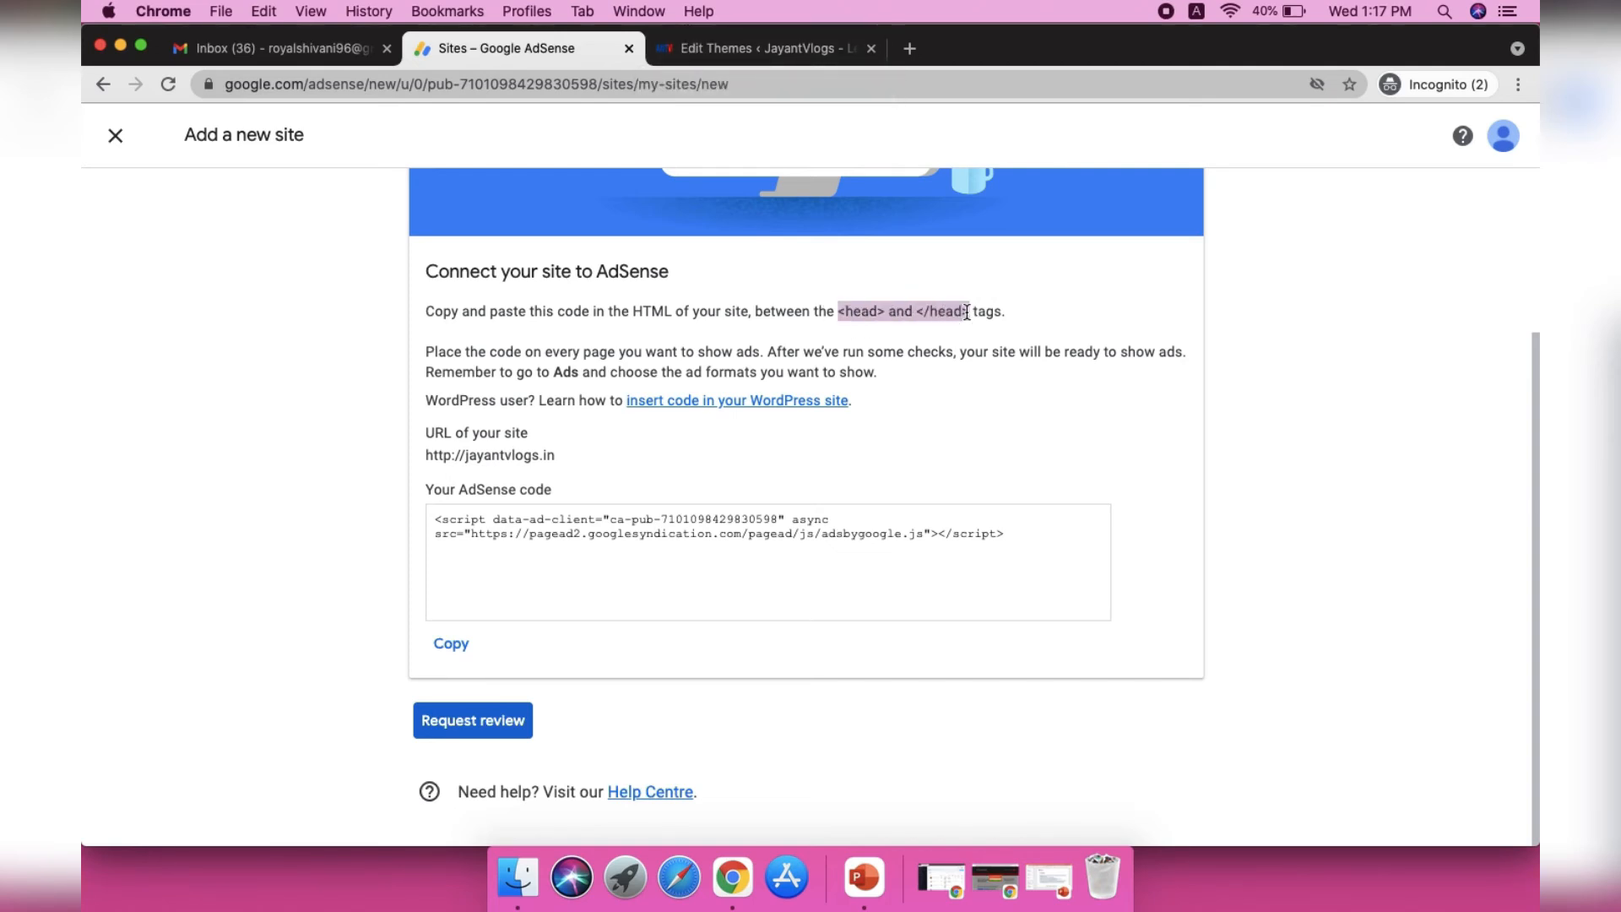
Step: Delete the AdSense script below <!DOCTYPE html> in the theme's header.php and update the file
click(684, 51)
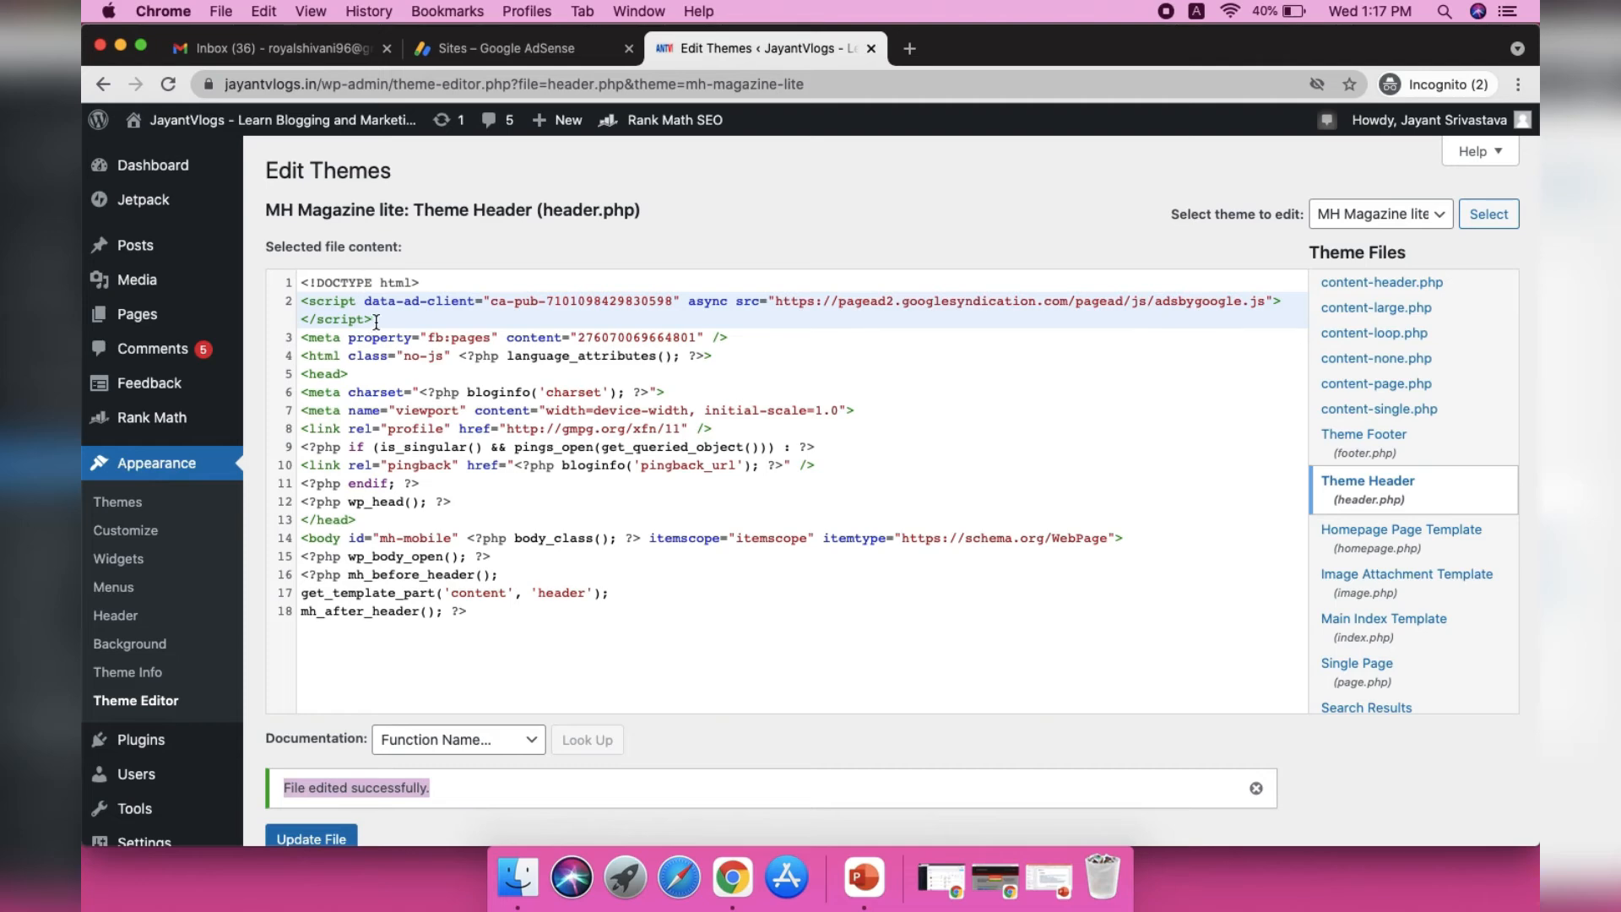
drag(377, 321, 292, 296)
key(BackSpace)
key(BackSpace)
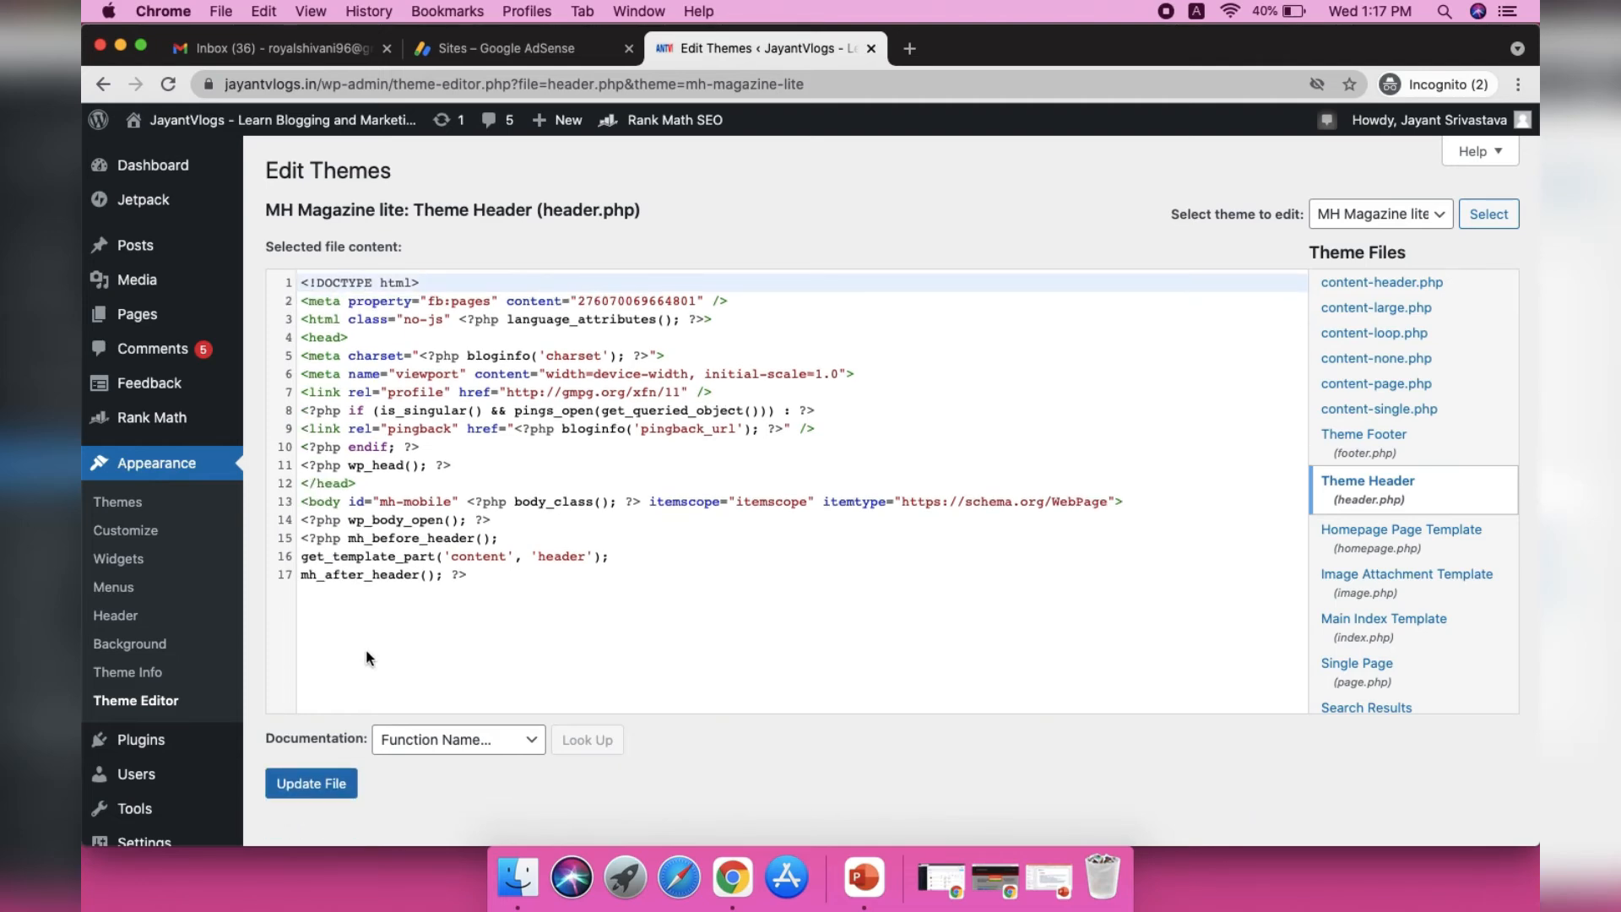
click(328, 778)
Step: Return to AdSense and close the new-site setup without requesting a review
click(560, 51)
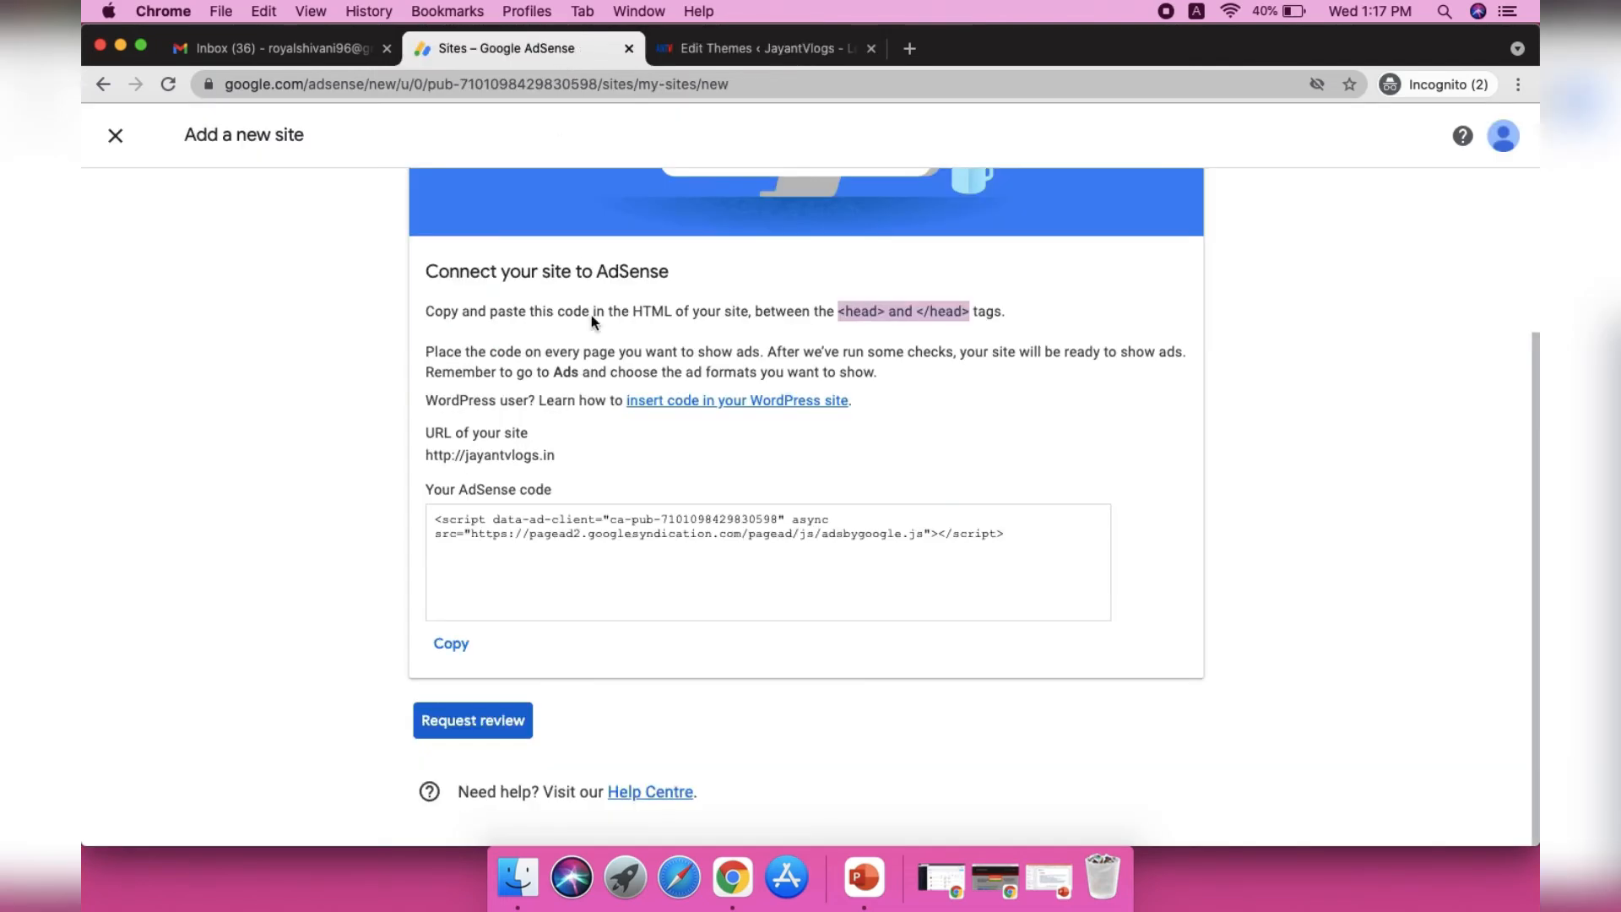
scroll(517, 434, up, 5)
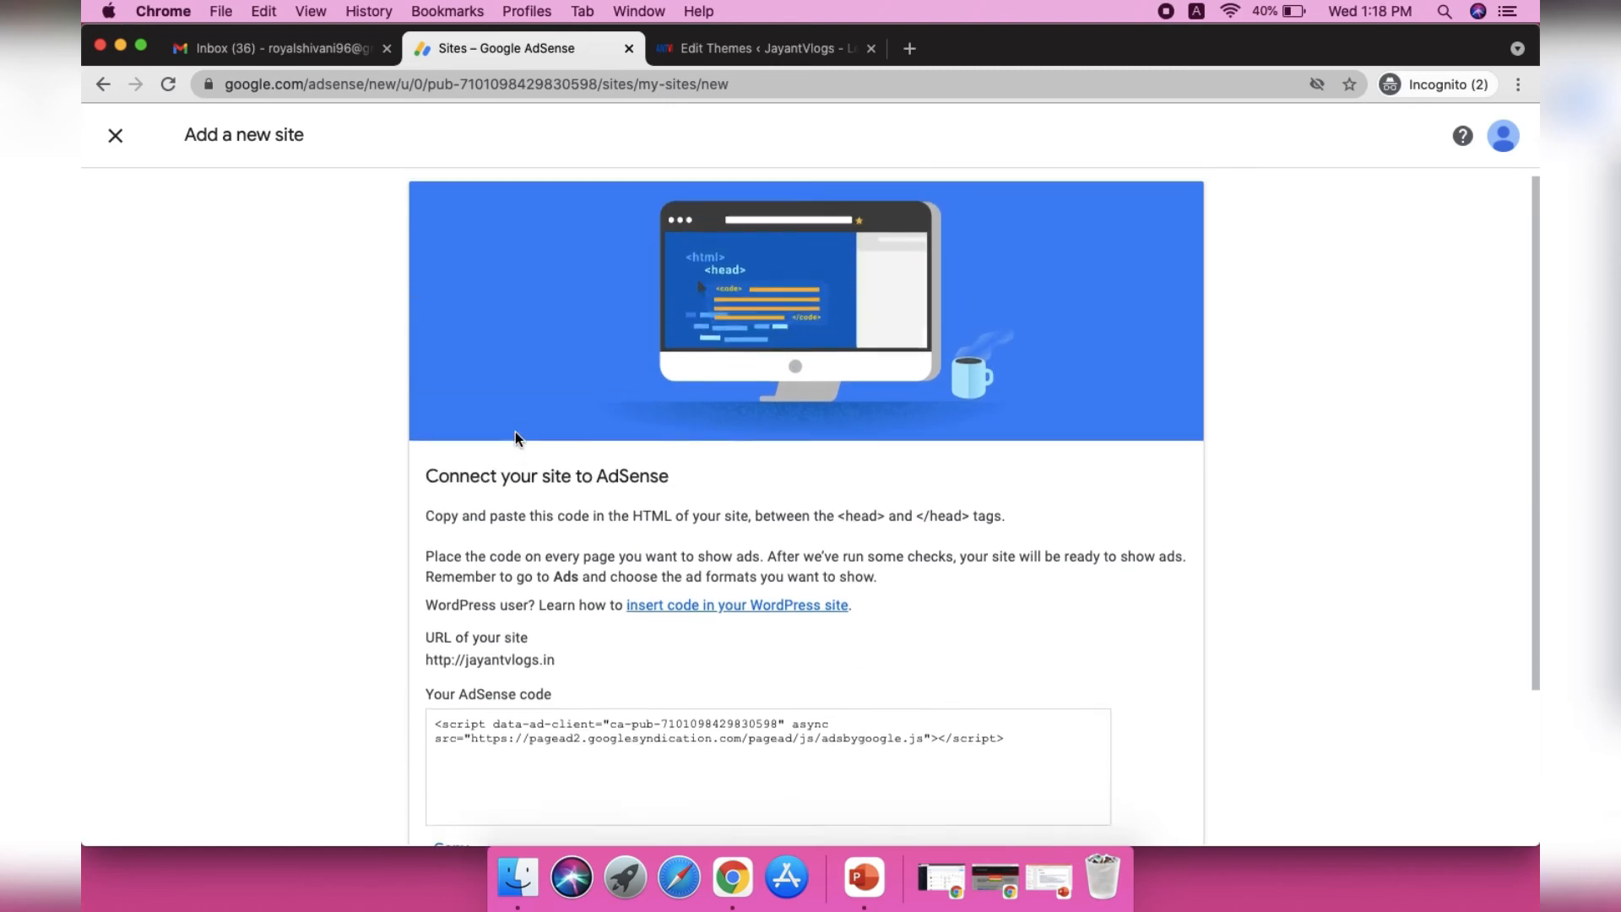
click(115, 135)
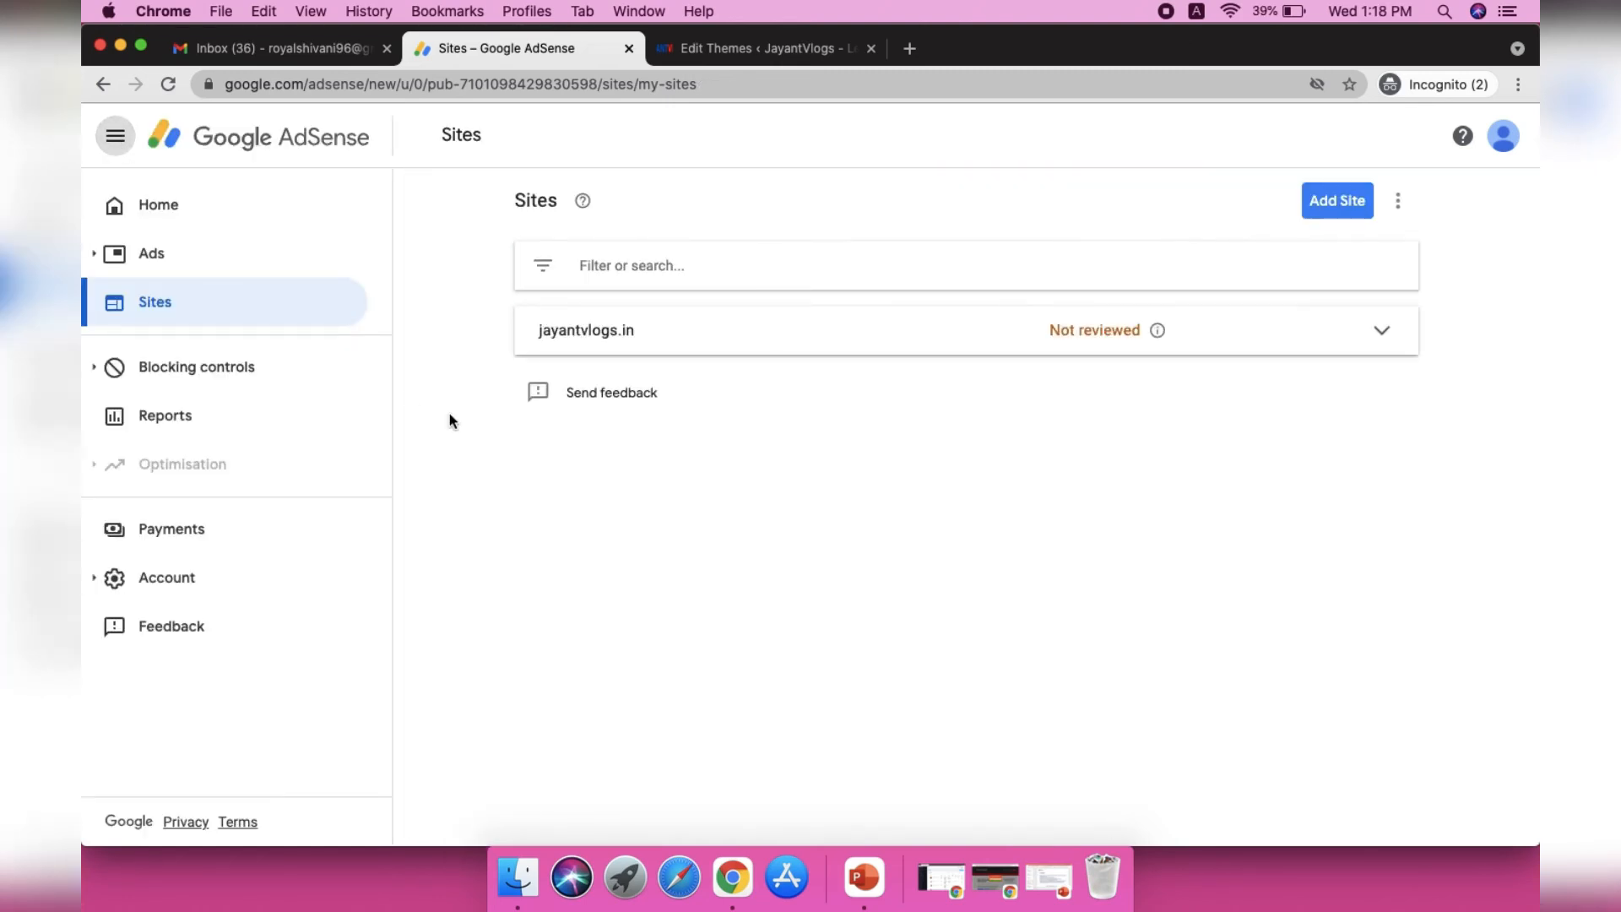
Step: Open the ad settings preview for jayantvlogs.in from the ads overview
click(245, 274)
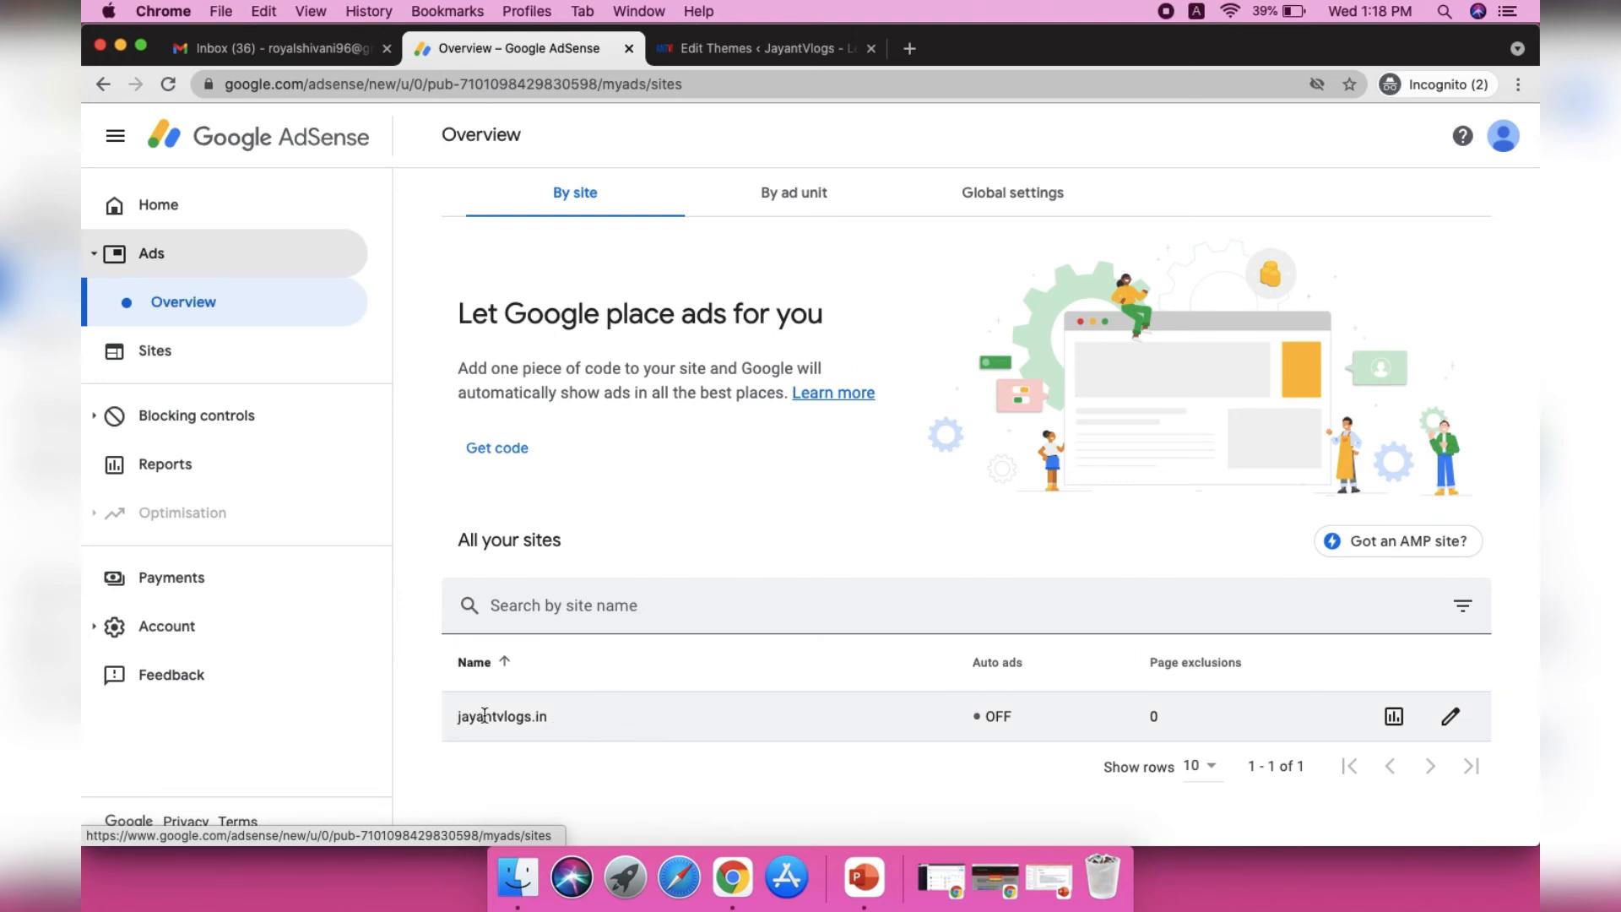
drag(470, 716, 747, 716)
click(999, 756)
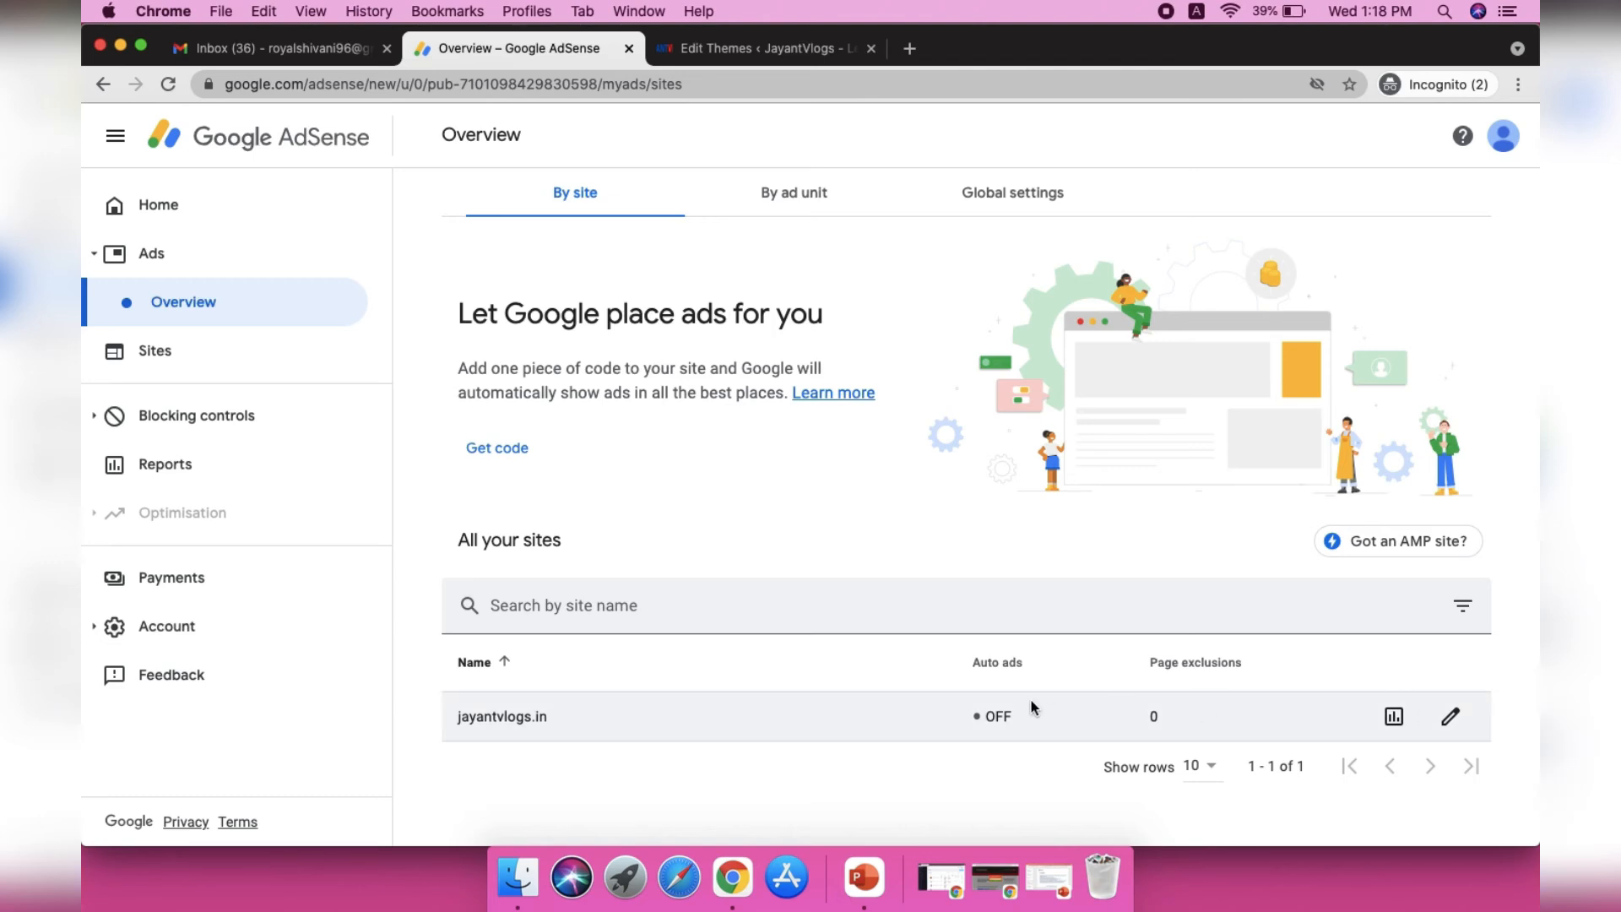
click(1450, 716)
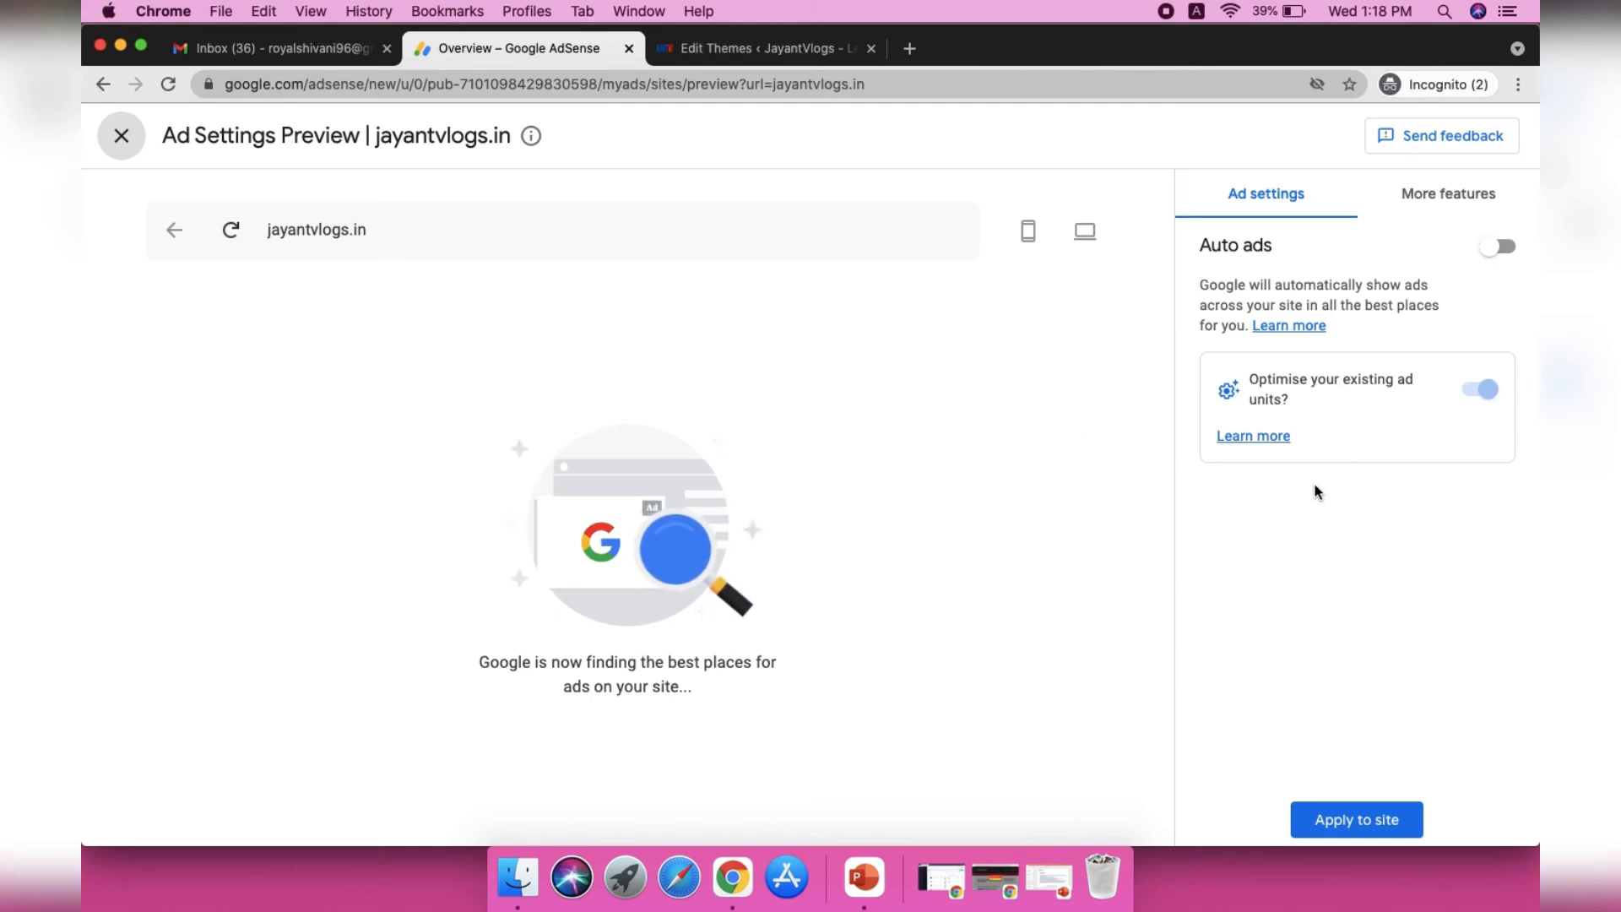
Step: Switch the site preview to desktop view and turn Auto ads on, comparing the page with and without them
click(1507, 249)
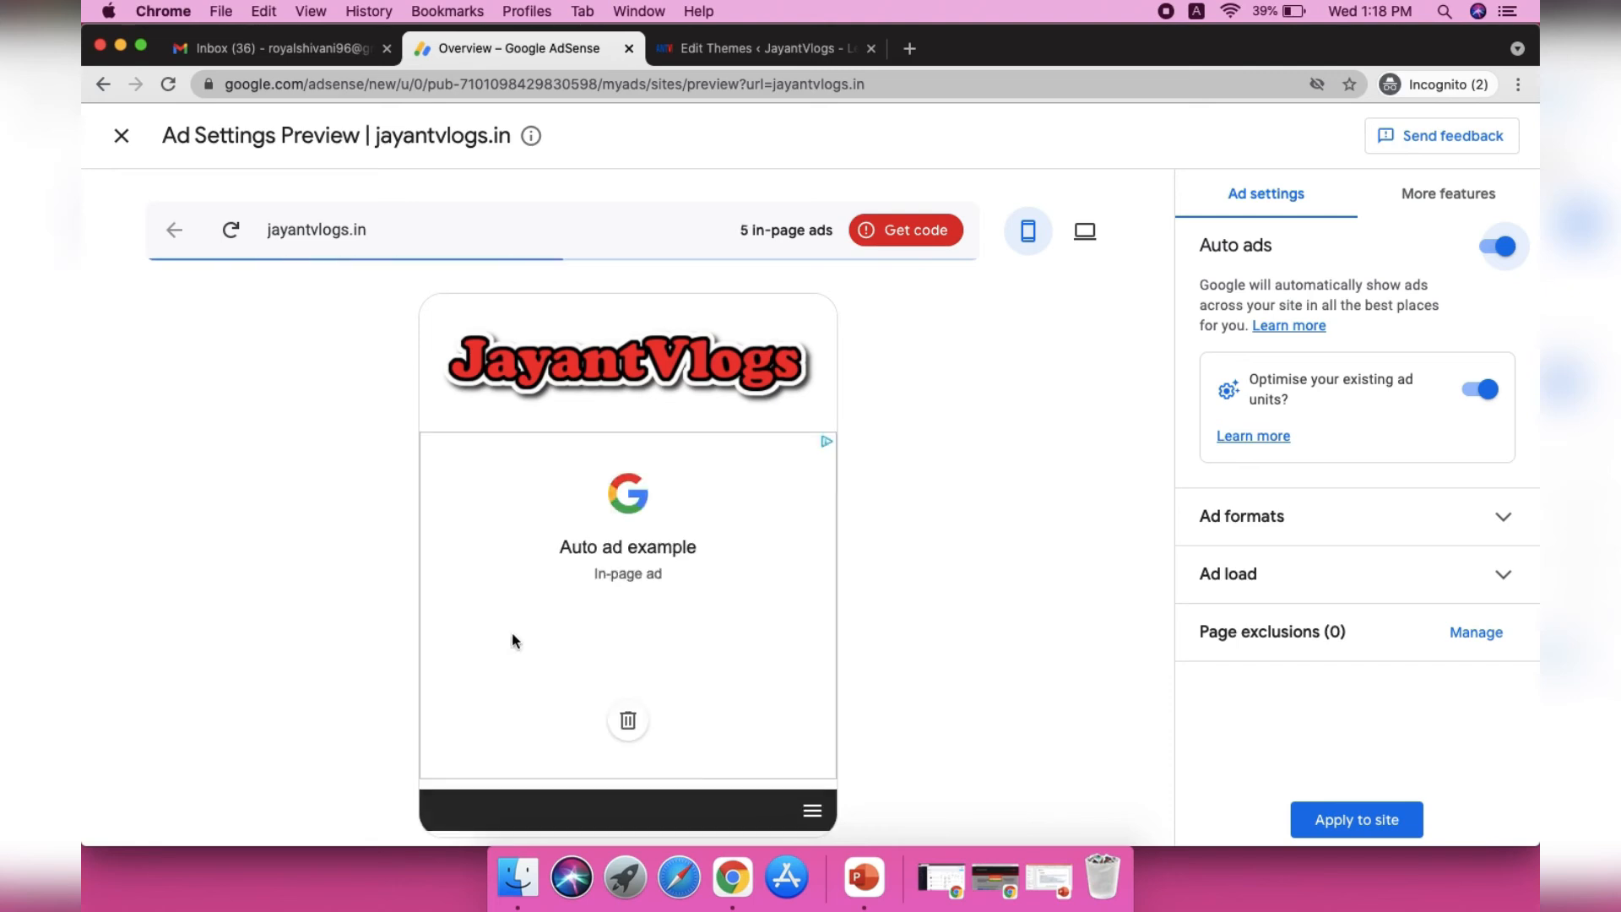
click(1497, 245)
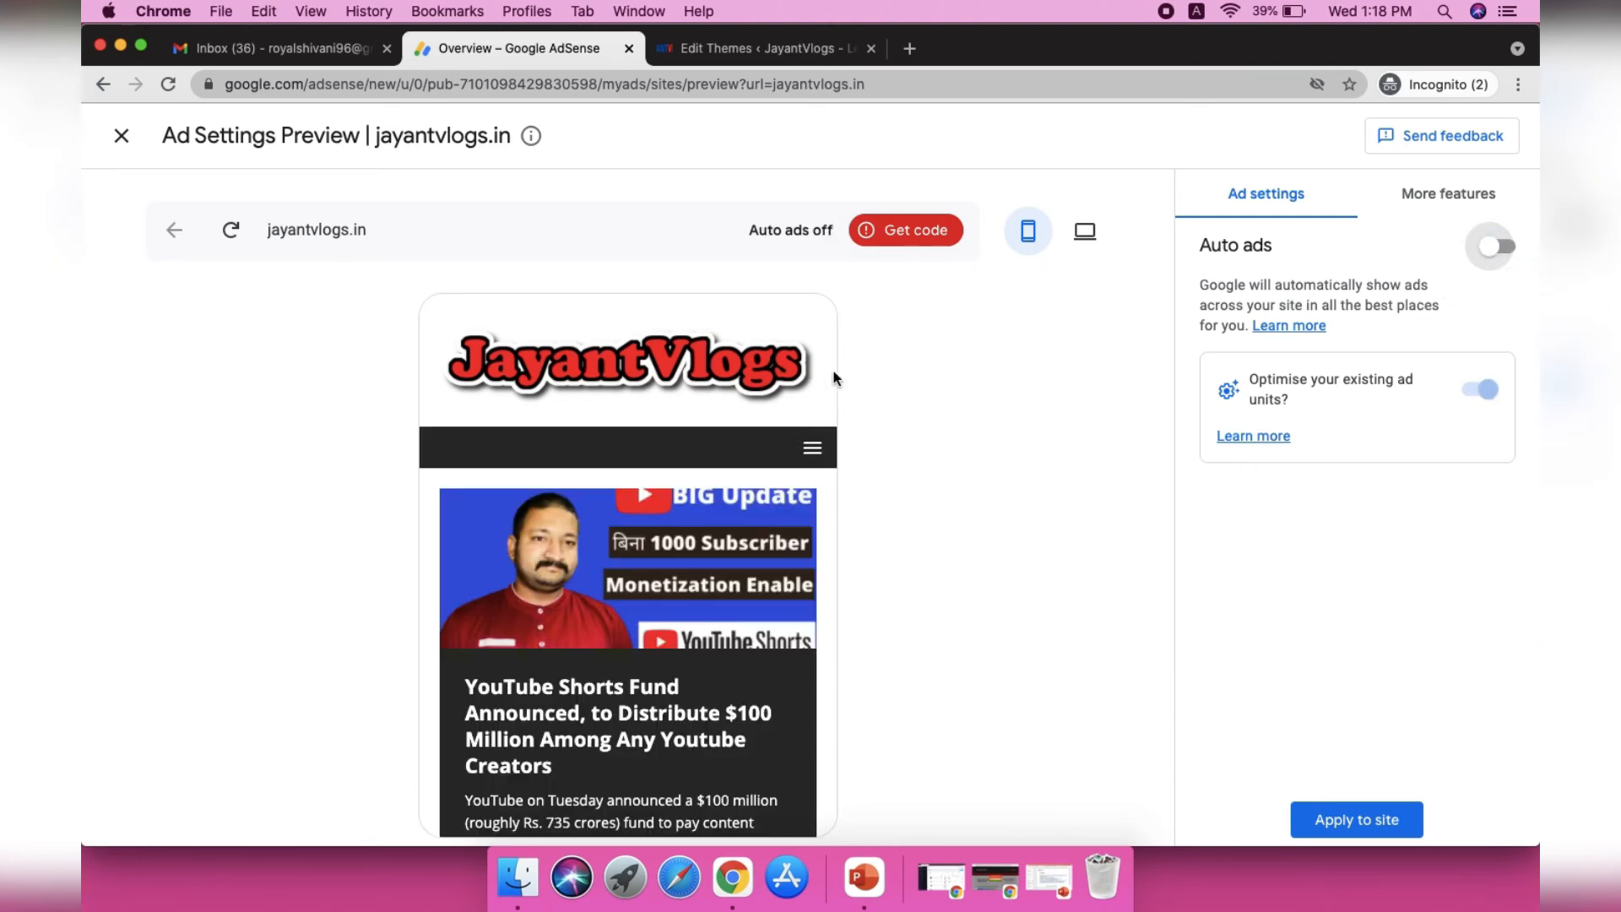
click(1083, 229)
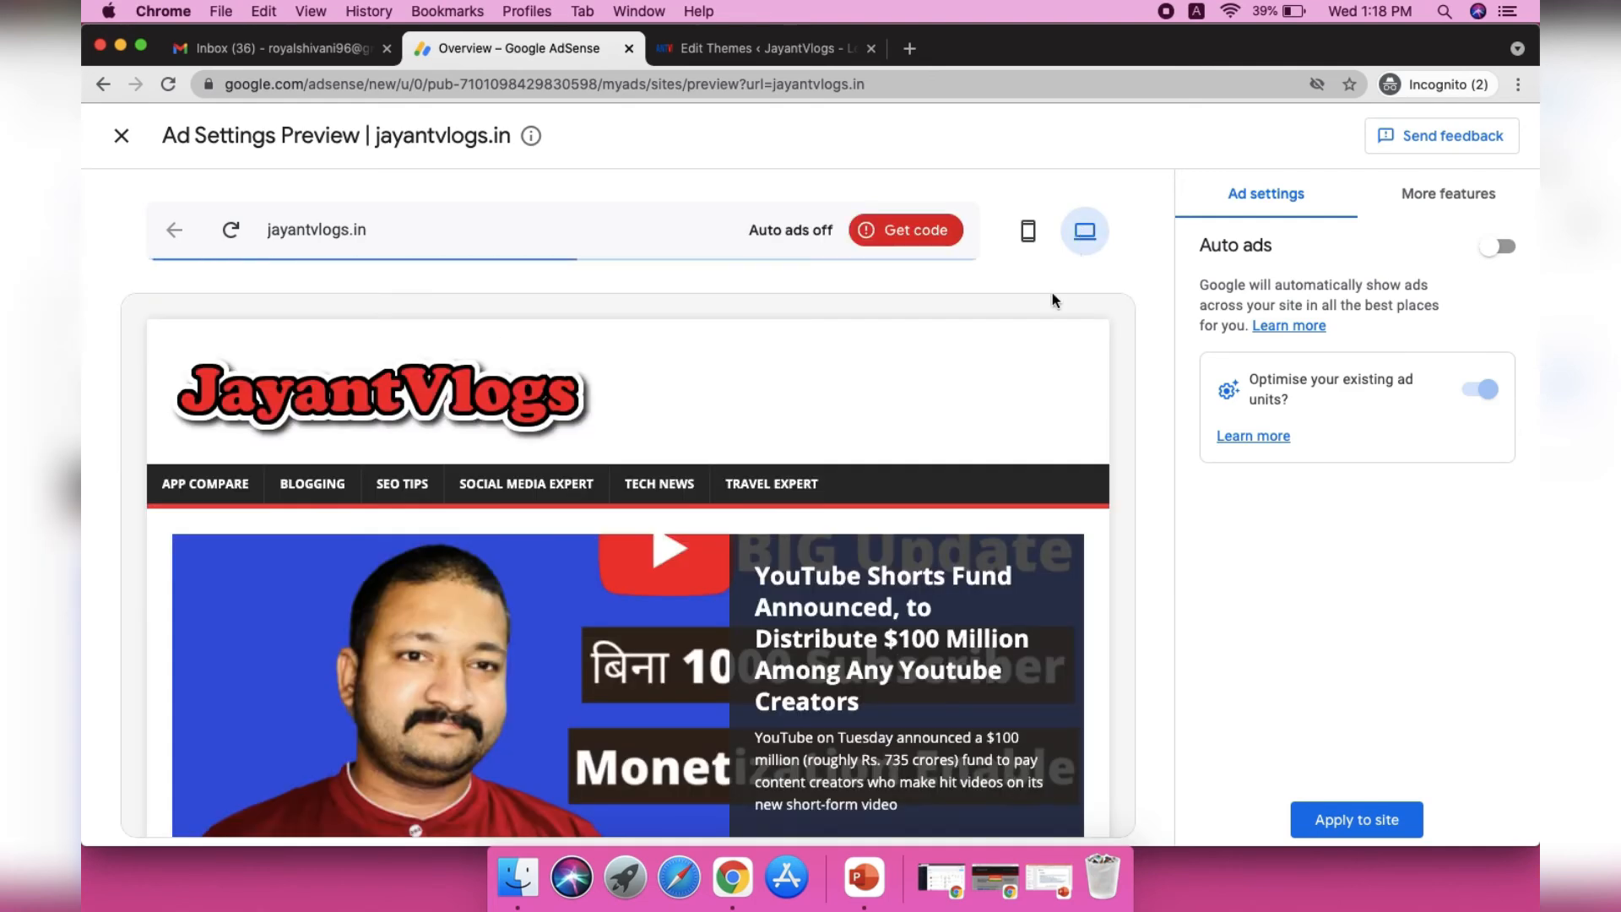
scroll(1067, 386, down, 15)
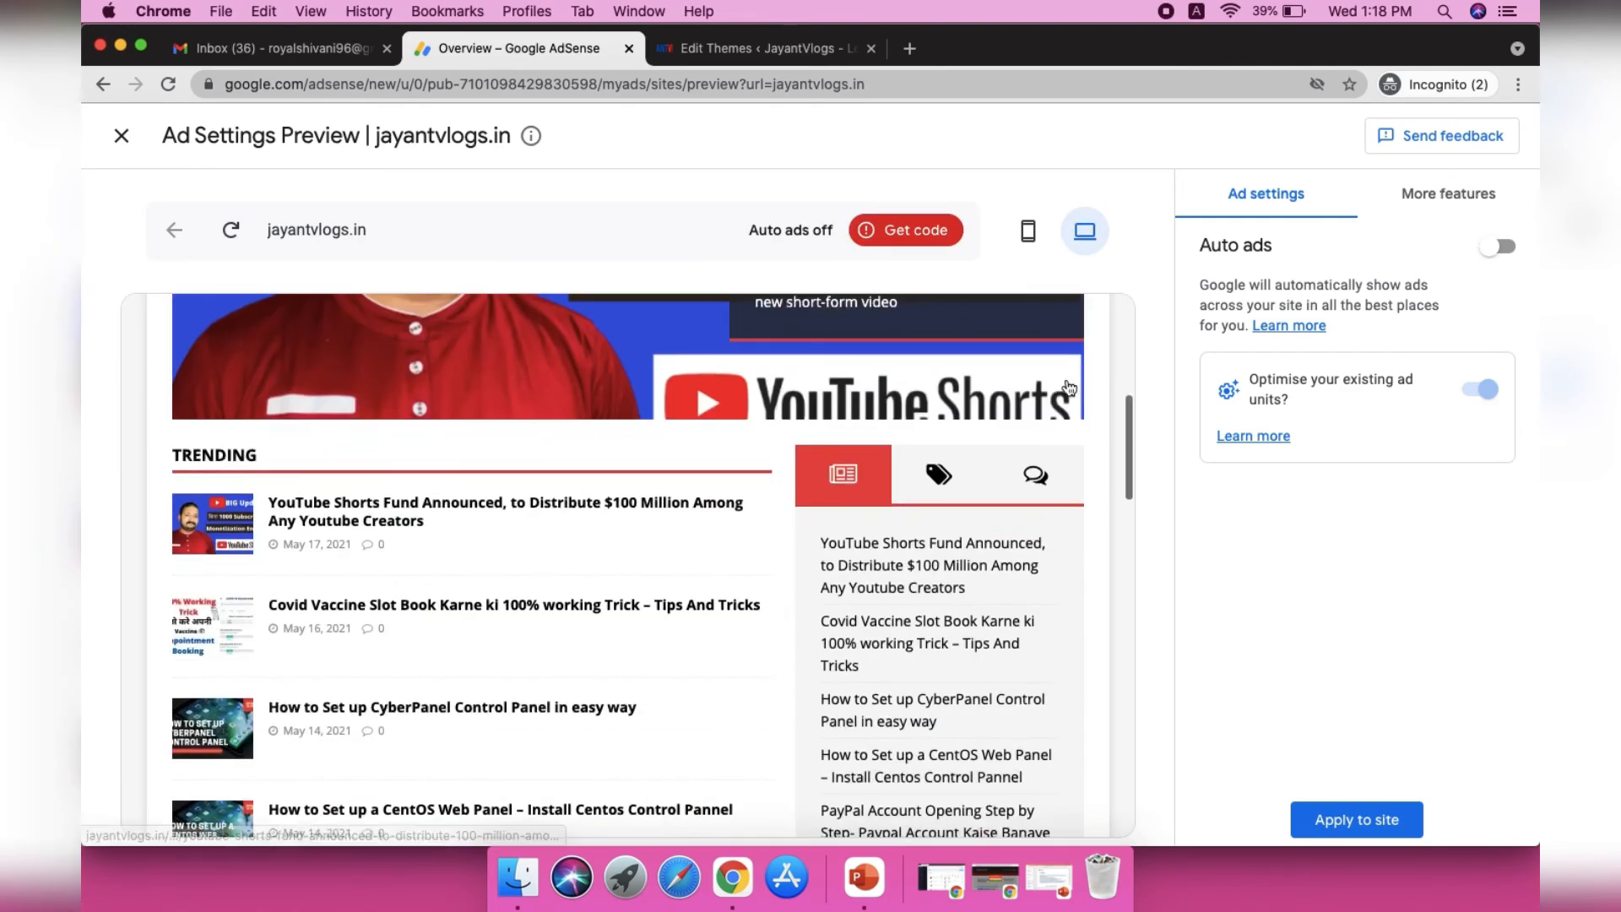
scroll(1069, 386, down, 4)
click(1498, 246)
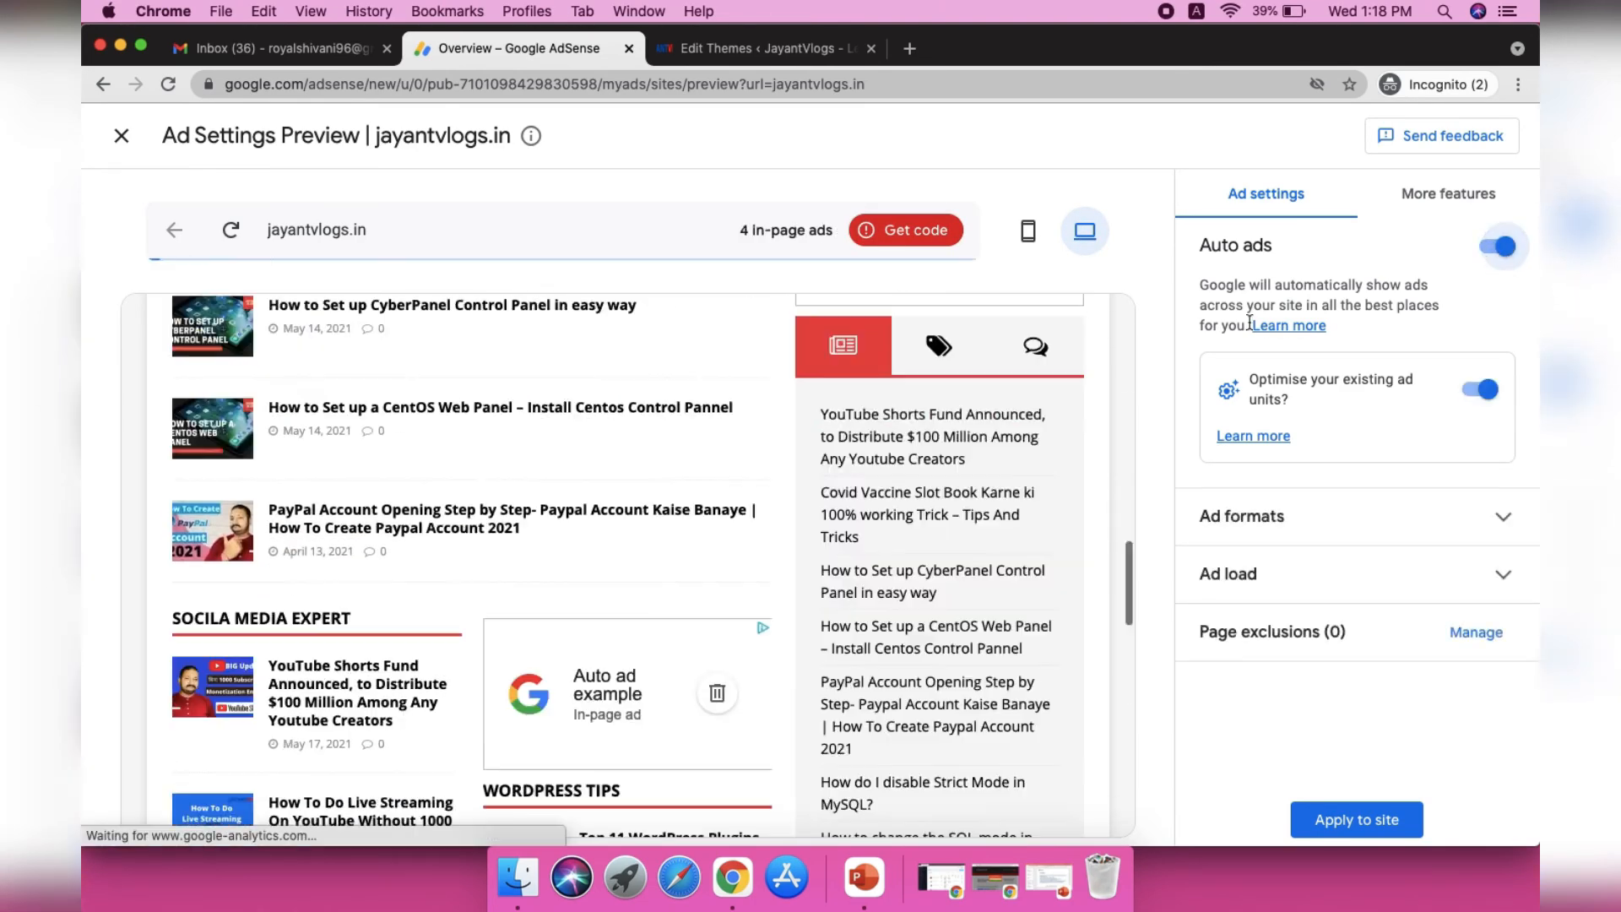
Step: Examine the automatic ad placements along the home page in the desktop preview
drag(1123, 571, 870, 601)
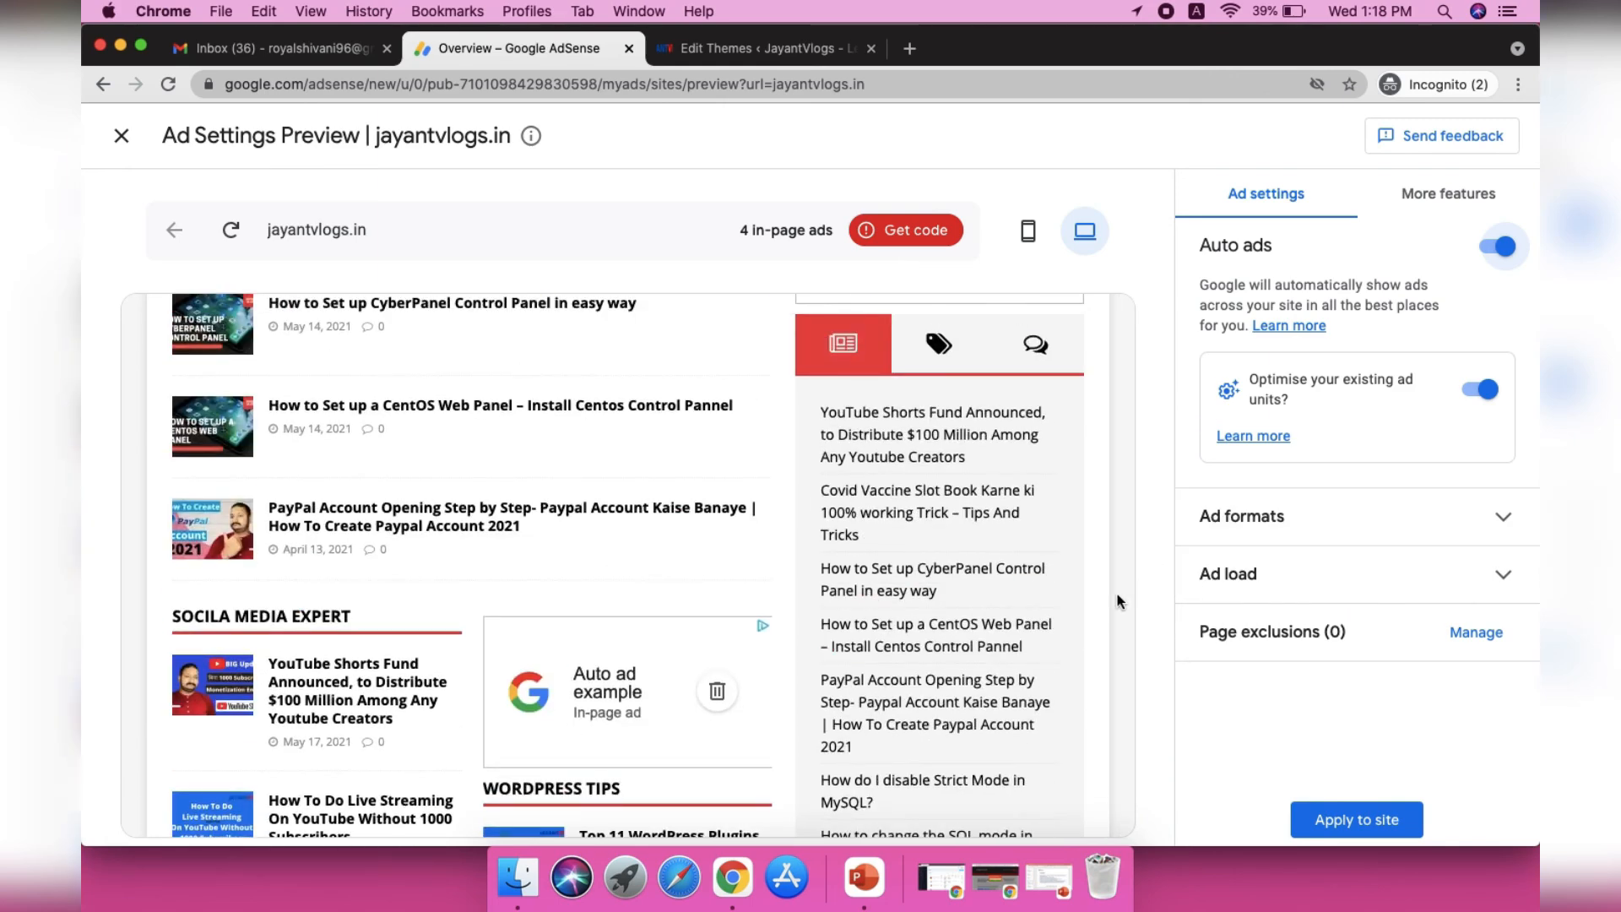
scroll(1109, 594, down, 15)
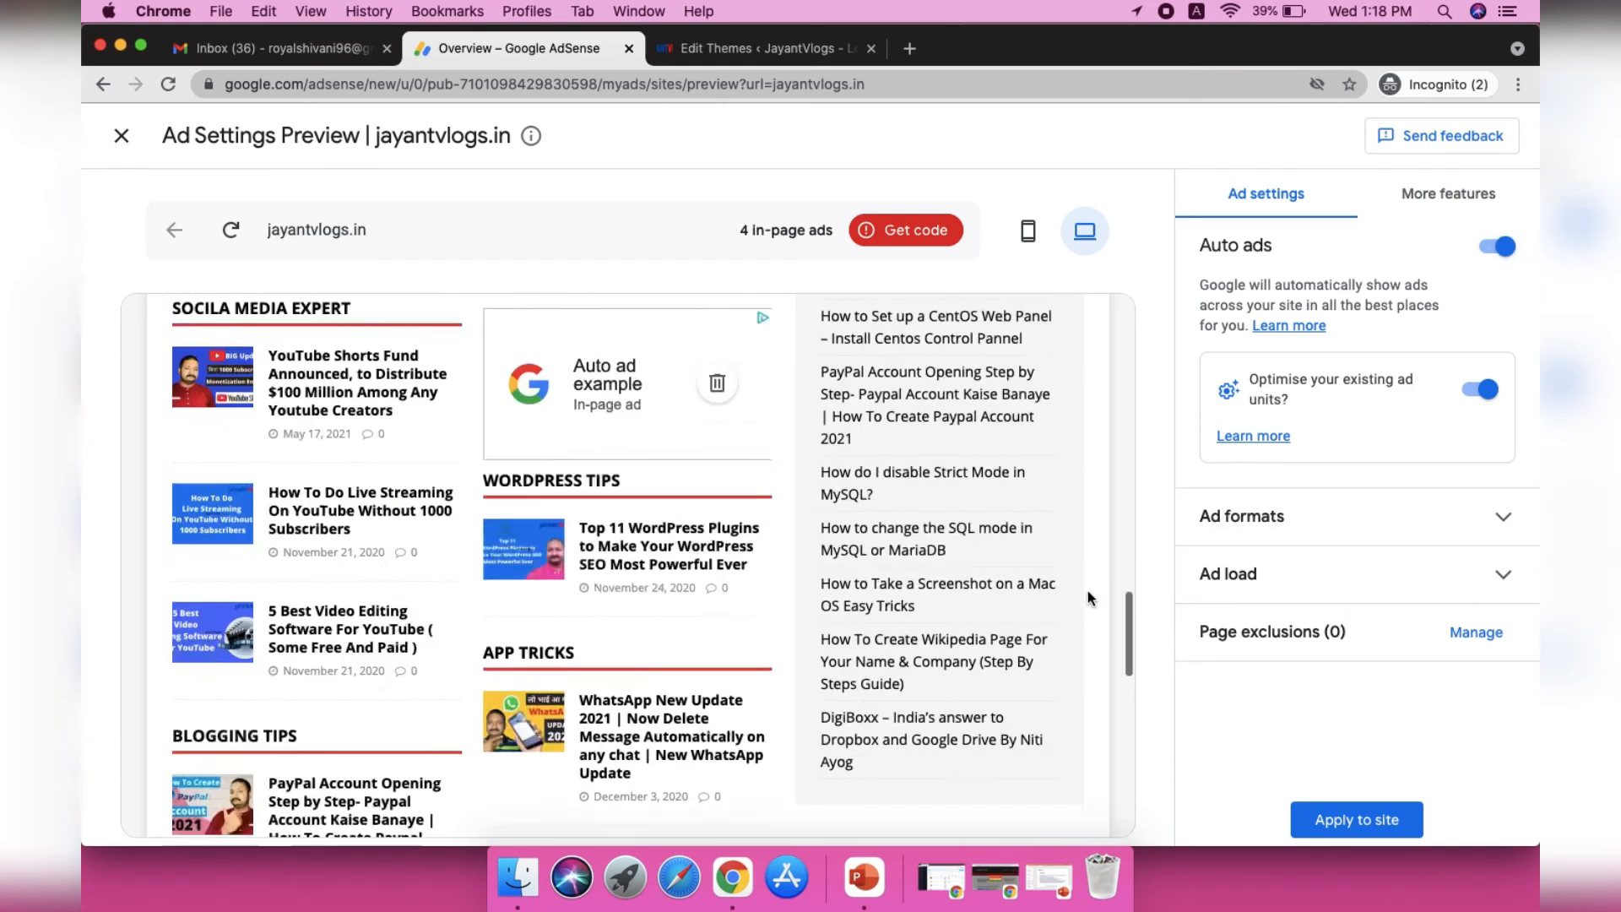
click(1128, 762)
drag(1129, 761, 1111, 528)
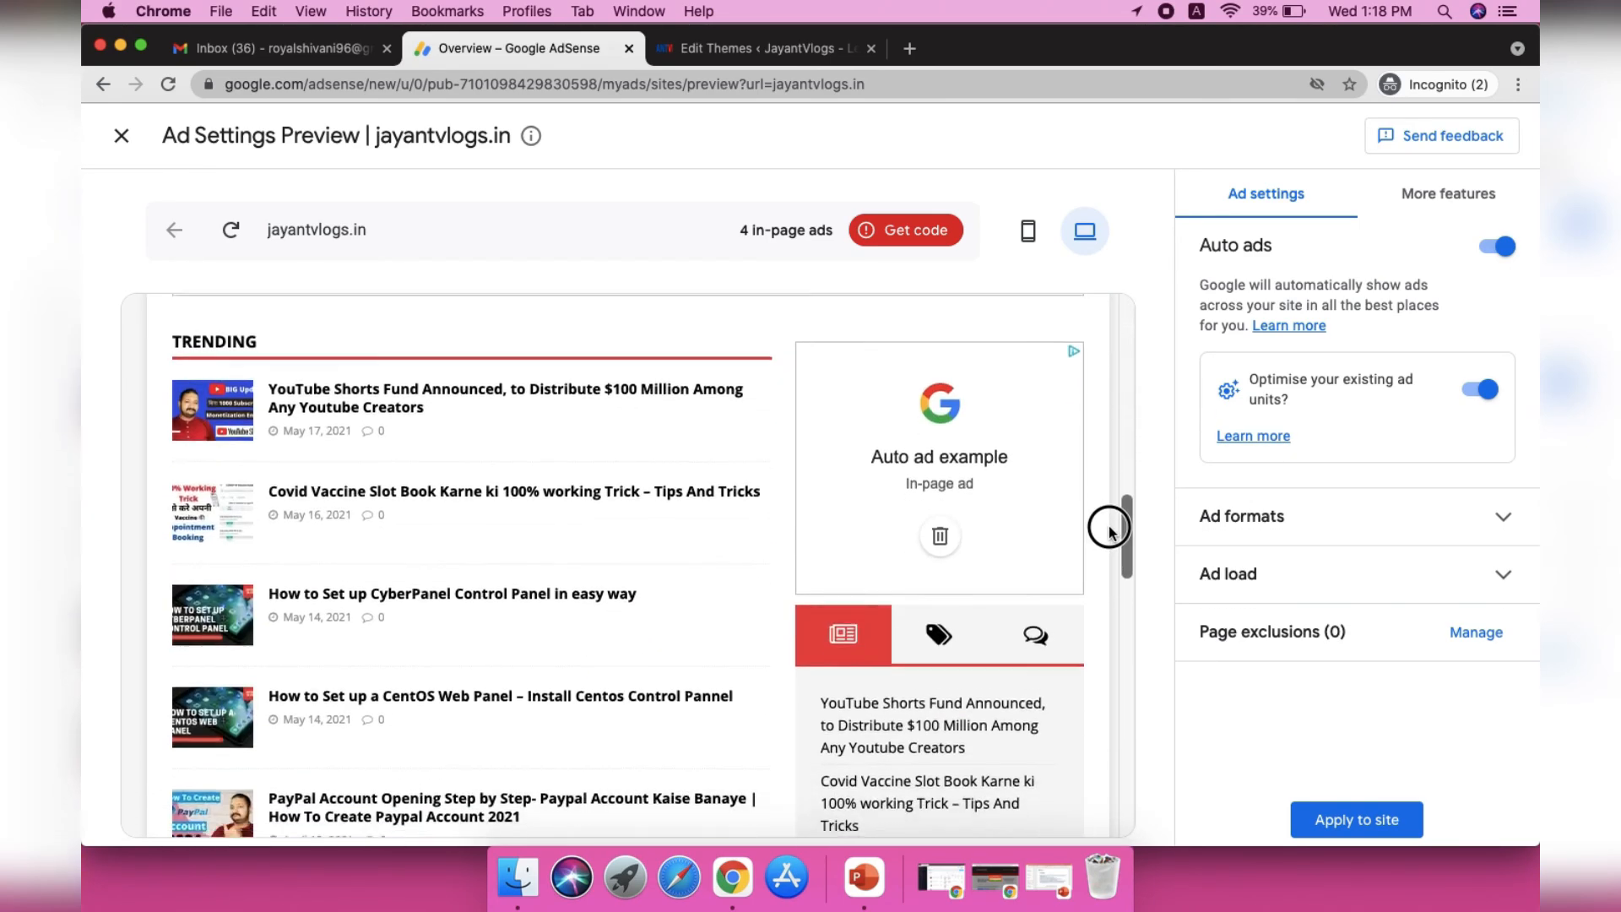
Step: Open the YouTube Shorts Fund article in the preview, close the vignette ad and examine the in-page ad placements
click(482, 406)
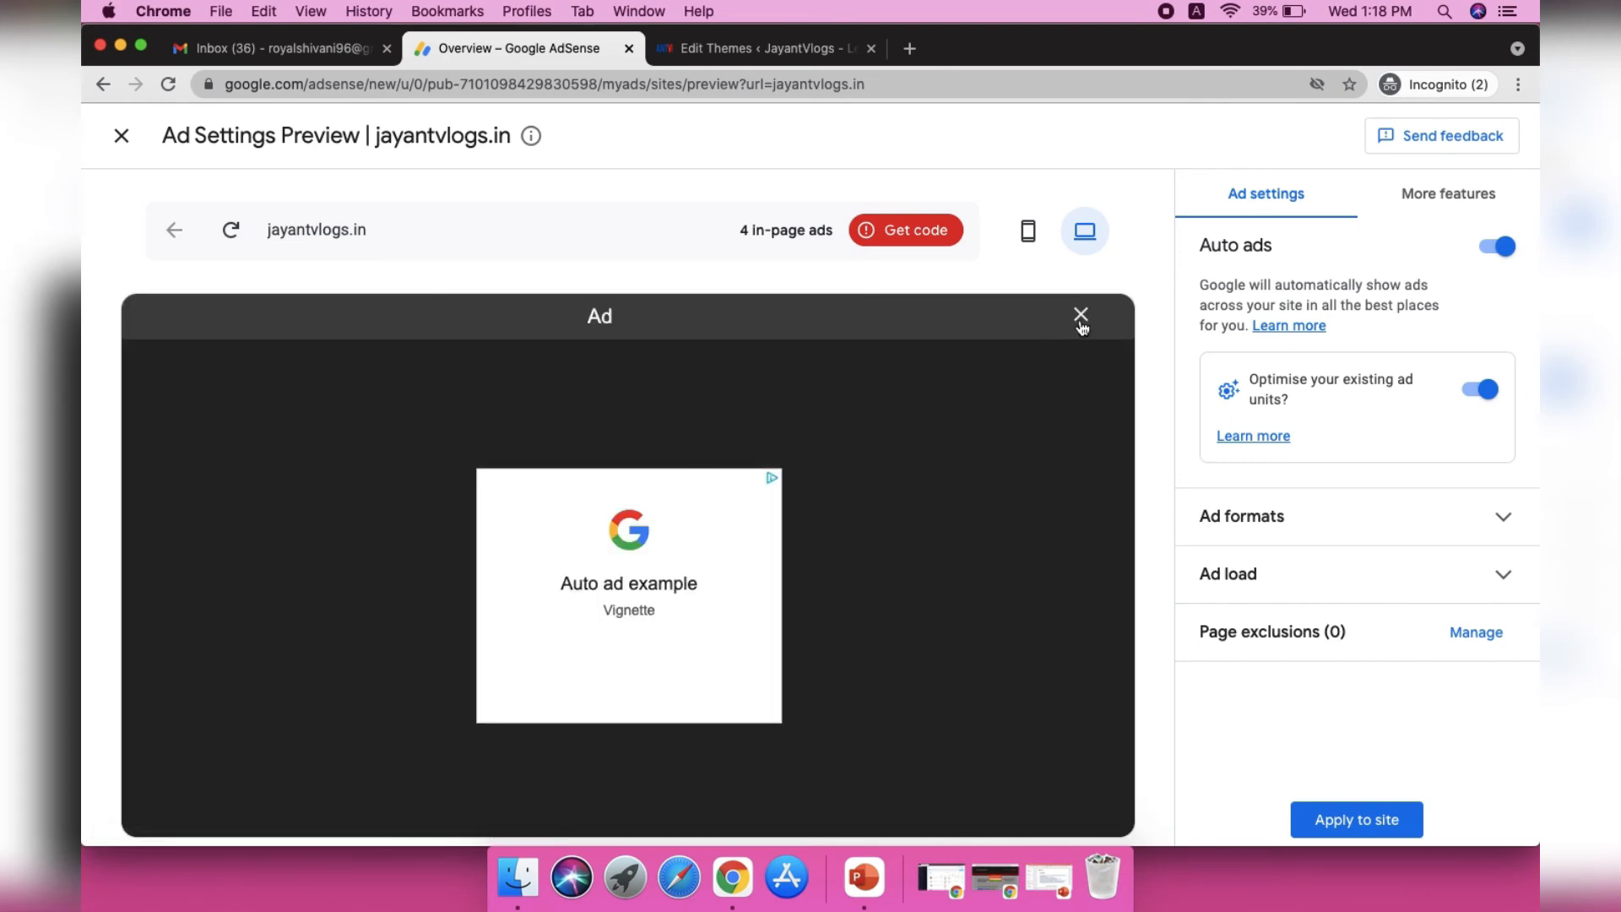
click(1081, 318)
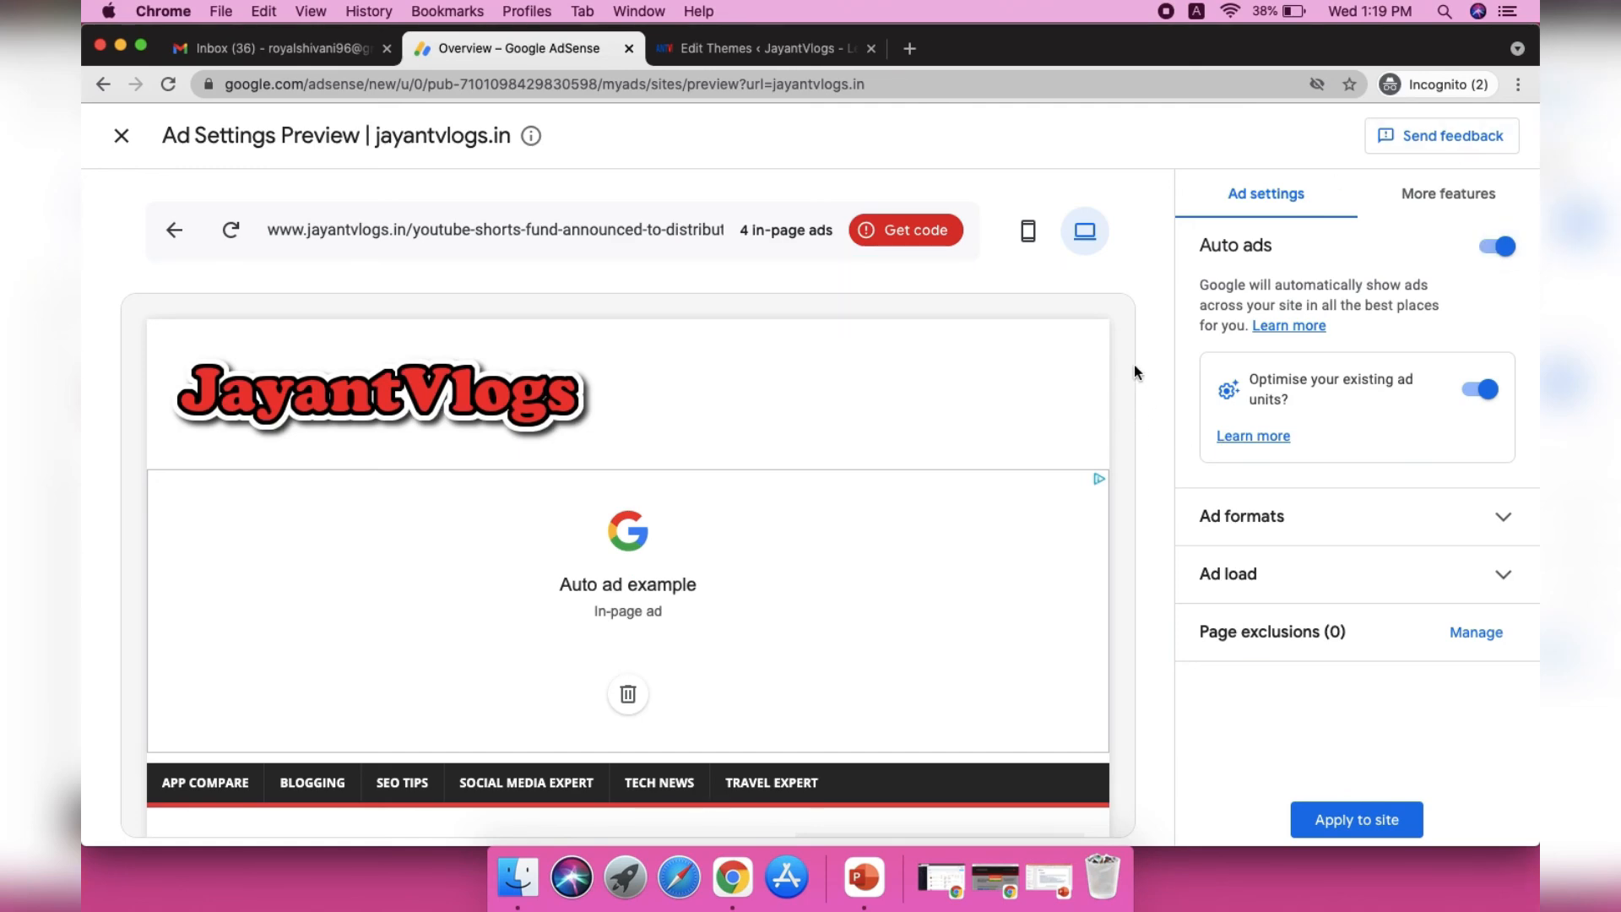
scroll(1126, 368, down, 5)
scroll(1122, 376, up, 5)
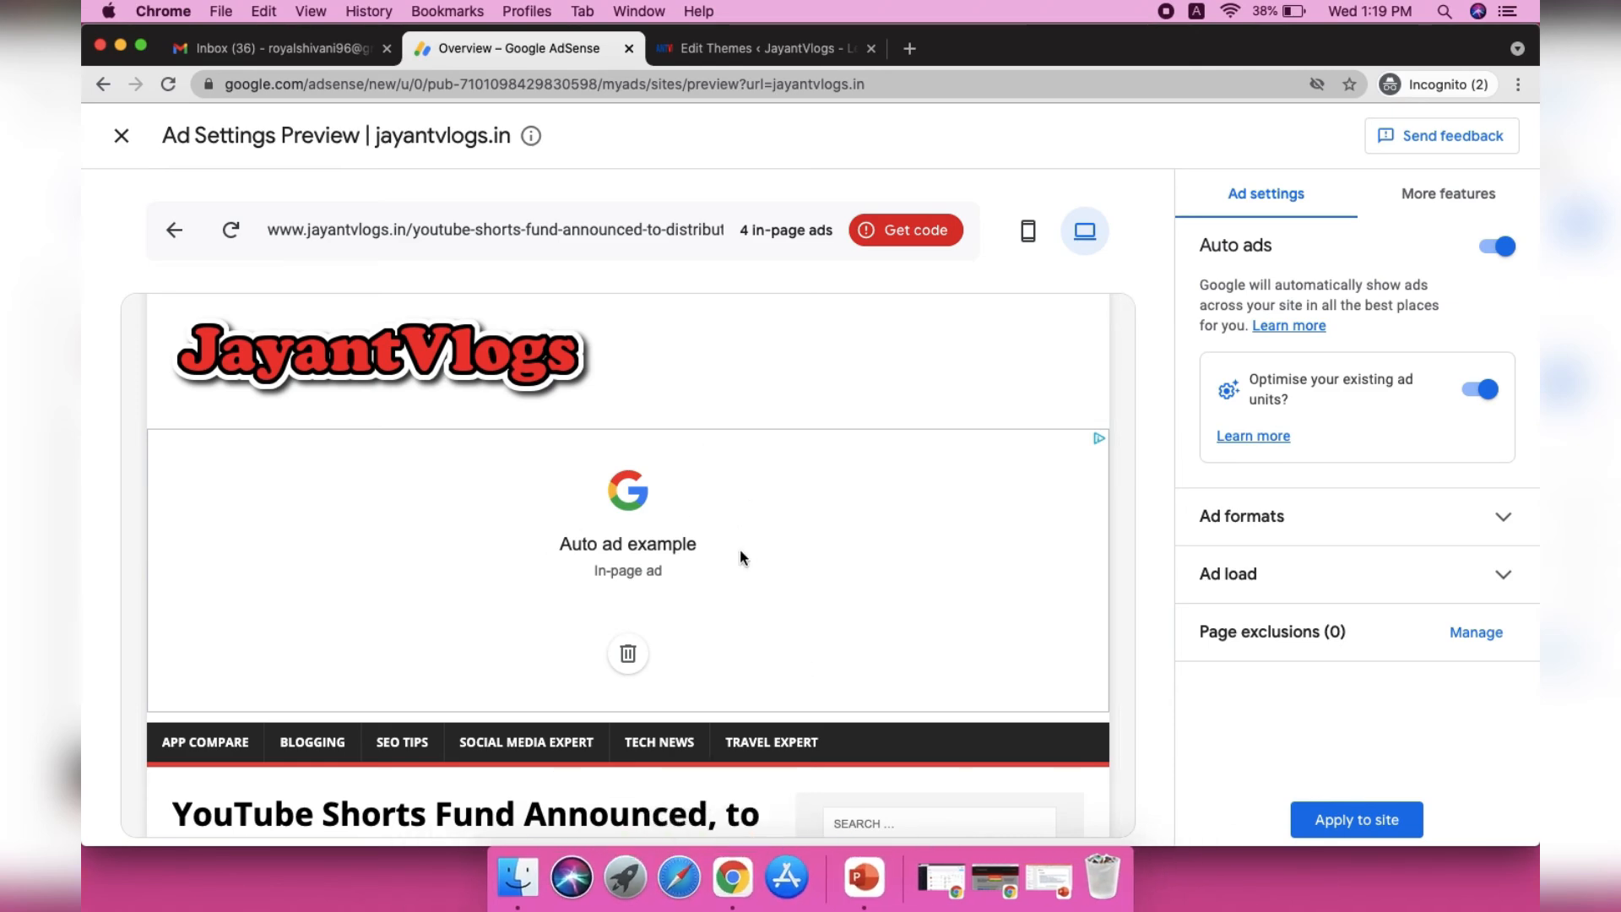
click(1148, 338)
scroll(1123, 336, down, 5)
click(1123, 460)
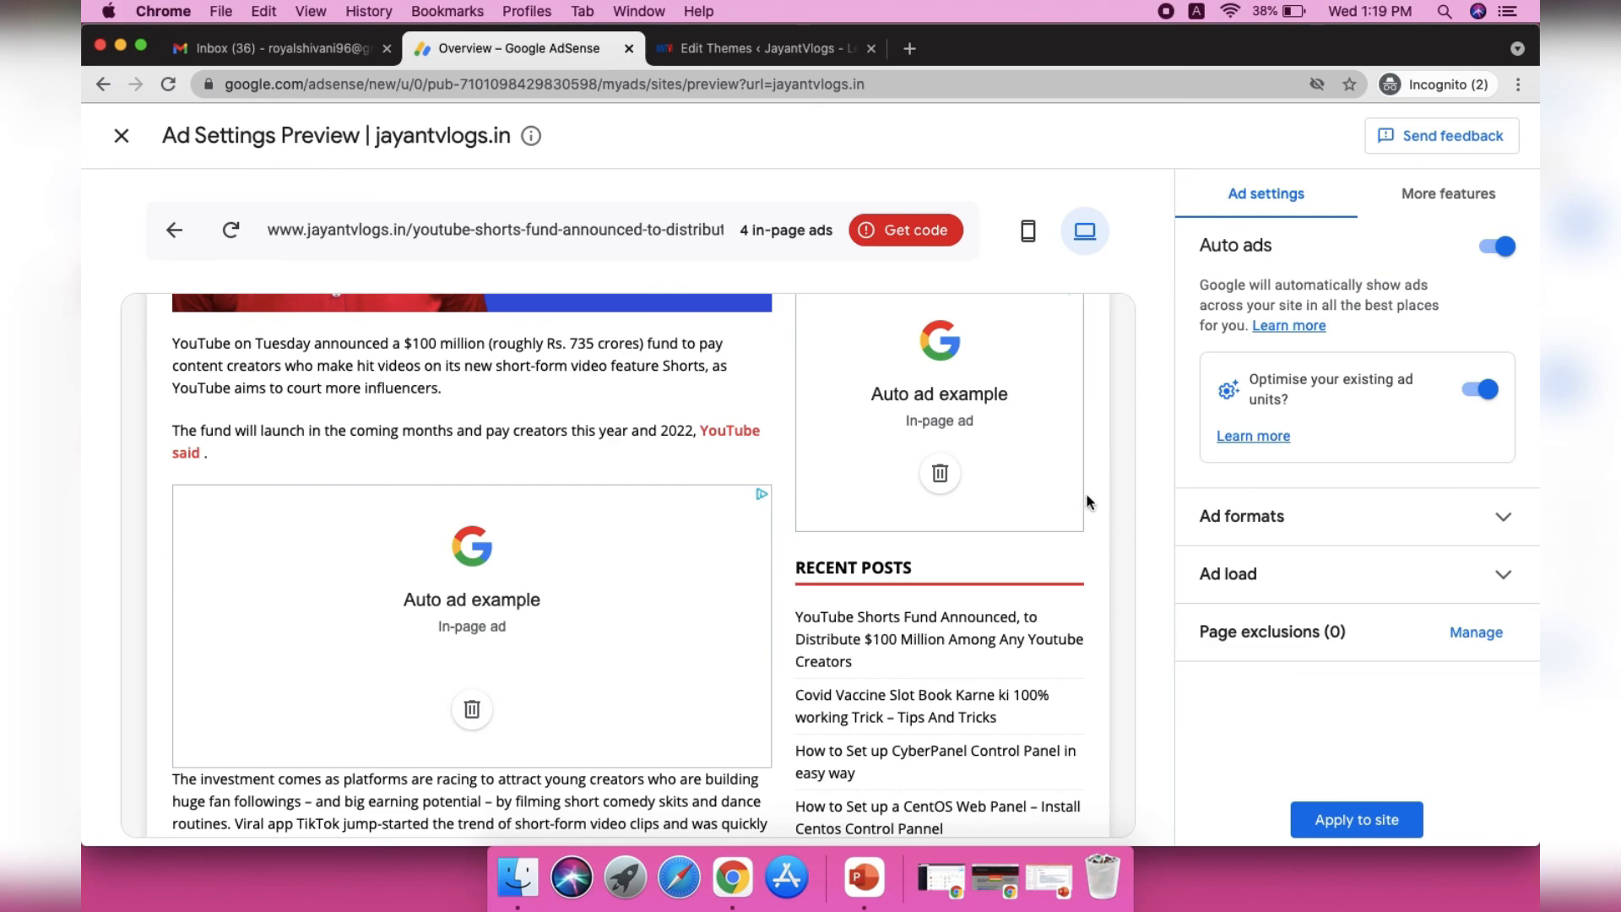
scroll(1115, 483, down, 10)
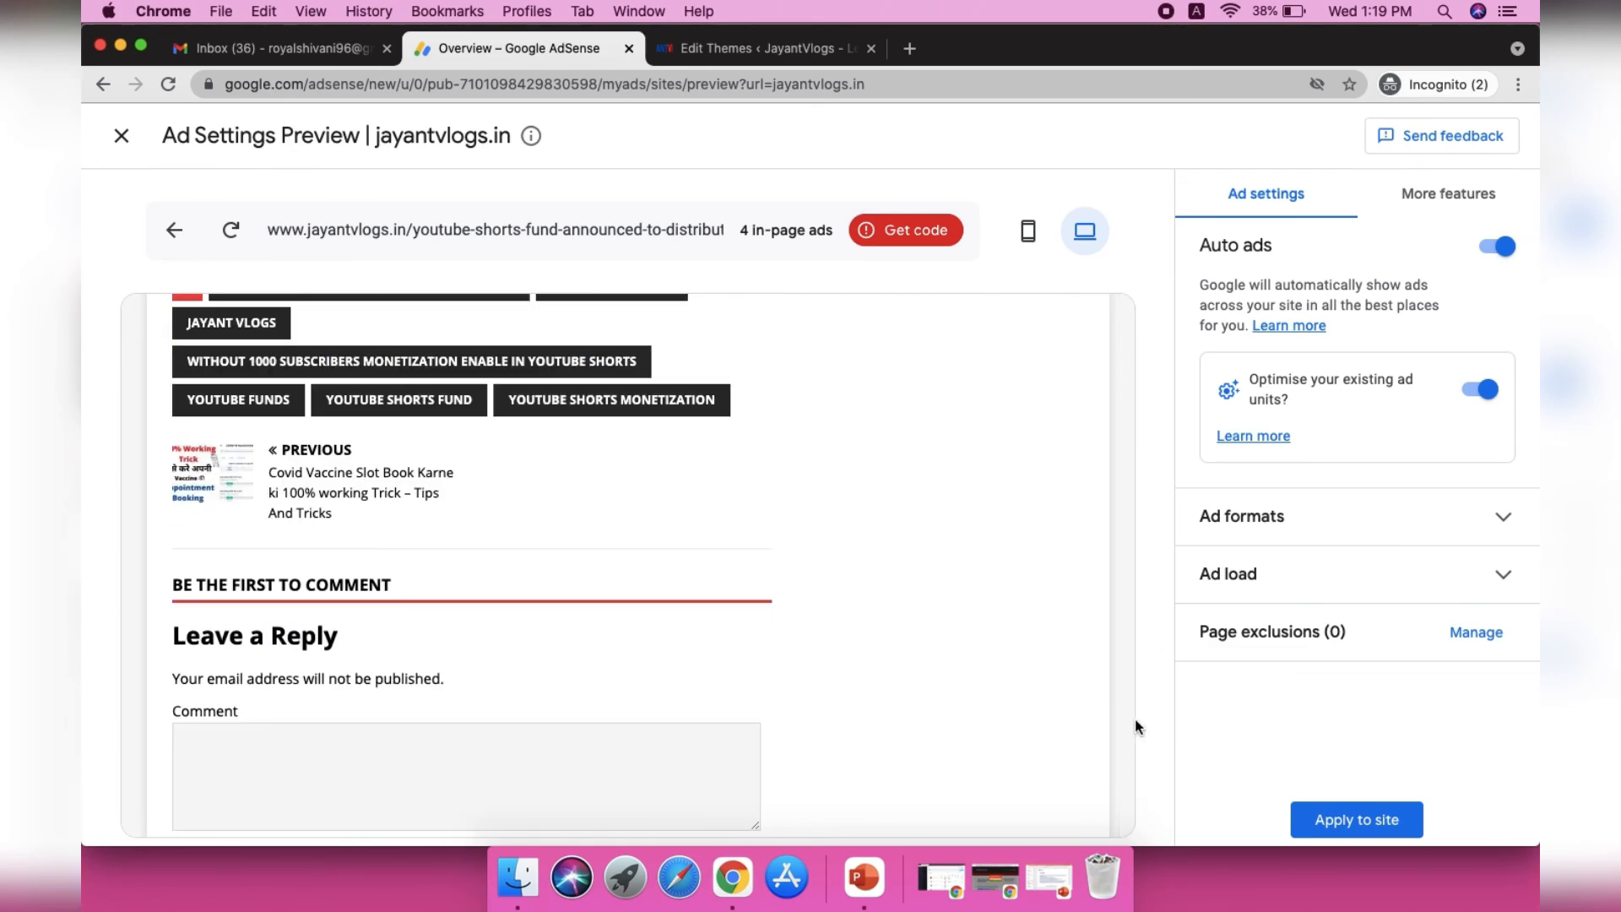
Step: Turn Auto ads off and back on to compare the previewed YouTube Shorts Fund article without and with ads
click(1499, 255)
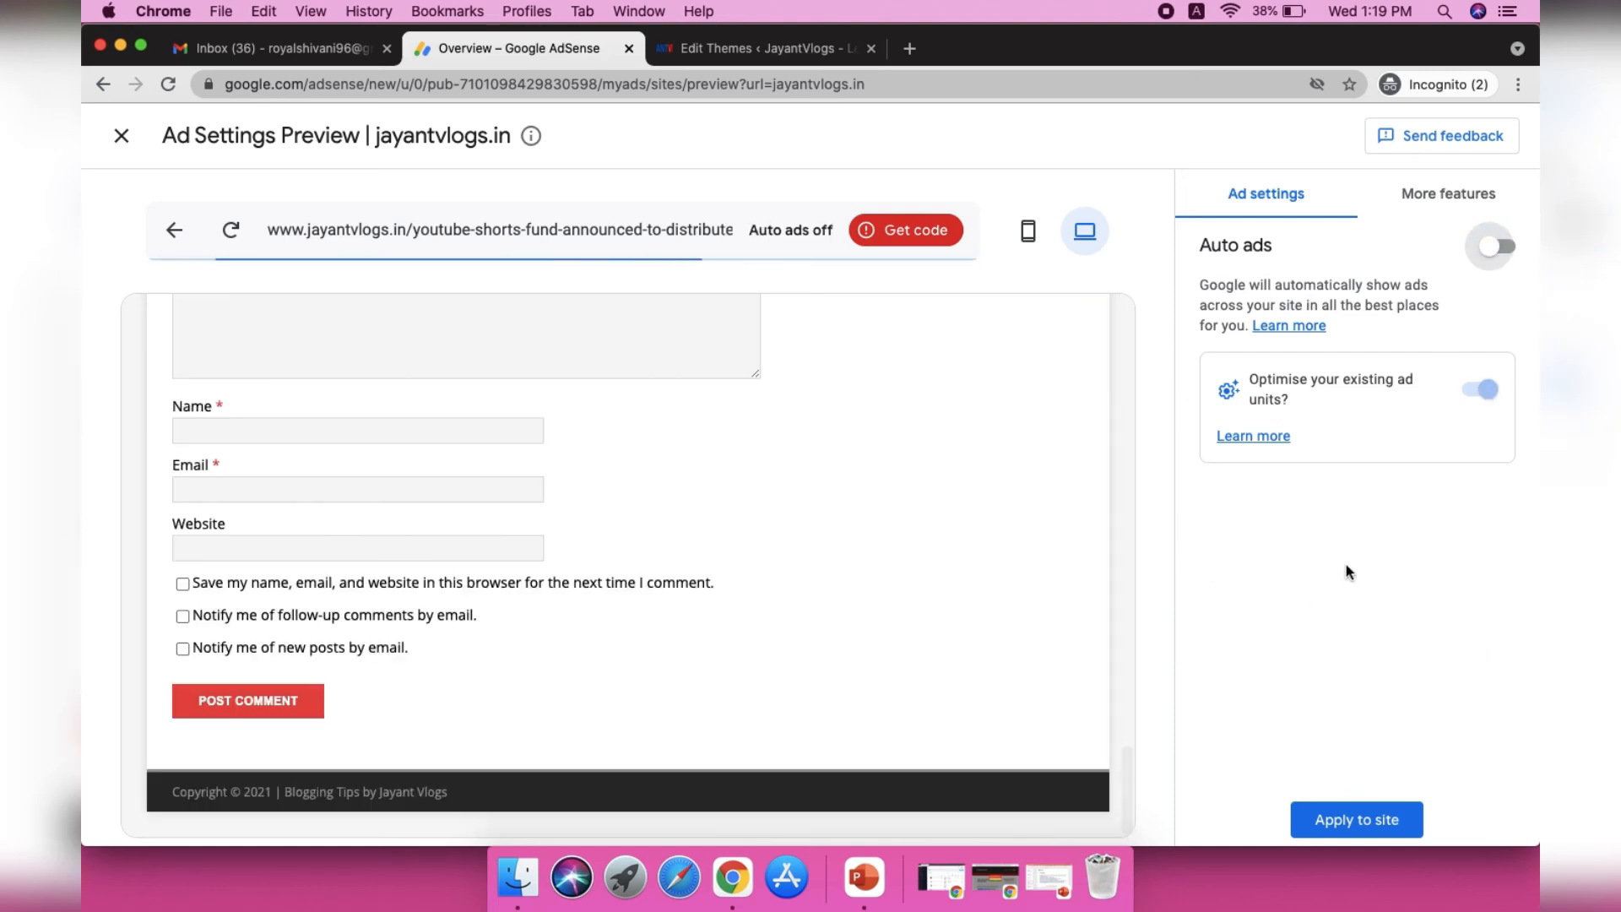
click(1483, 237)
Step: Show the AdSense code snippet for the site, check the Theme Header file in the WordPress theme editor, and dismiss the code
click(902, 228)
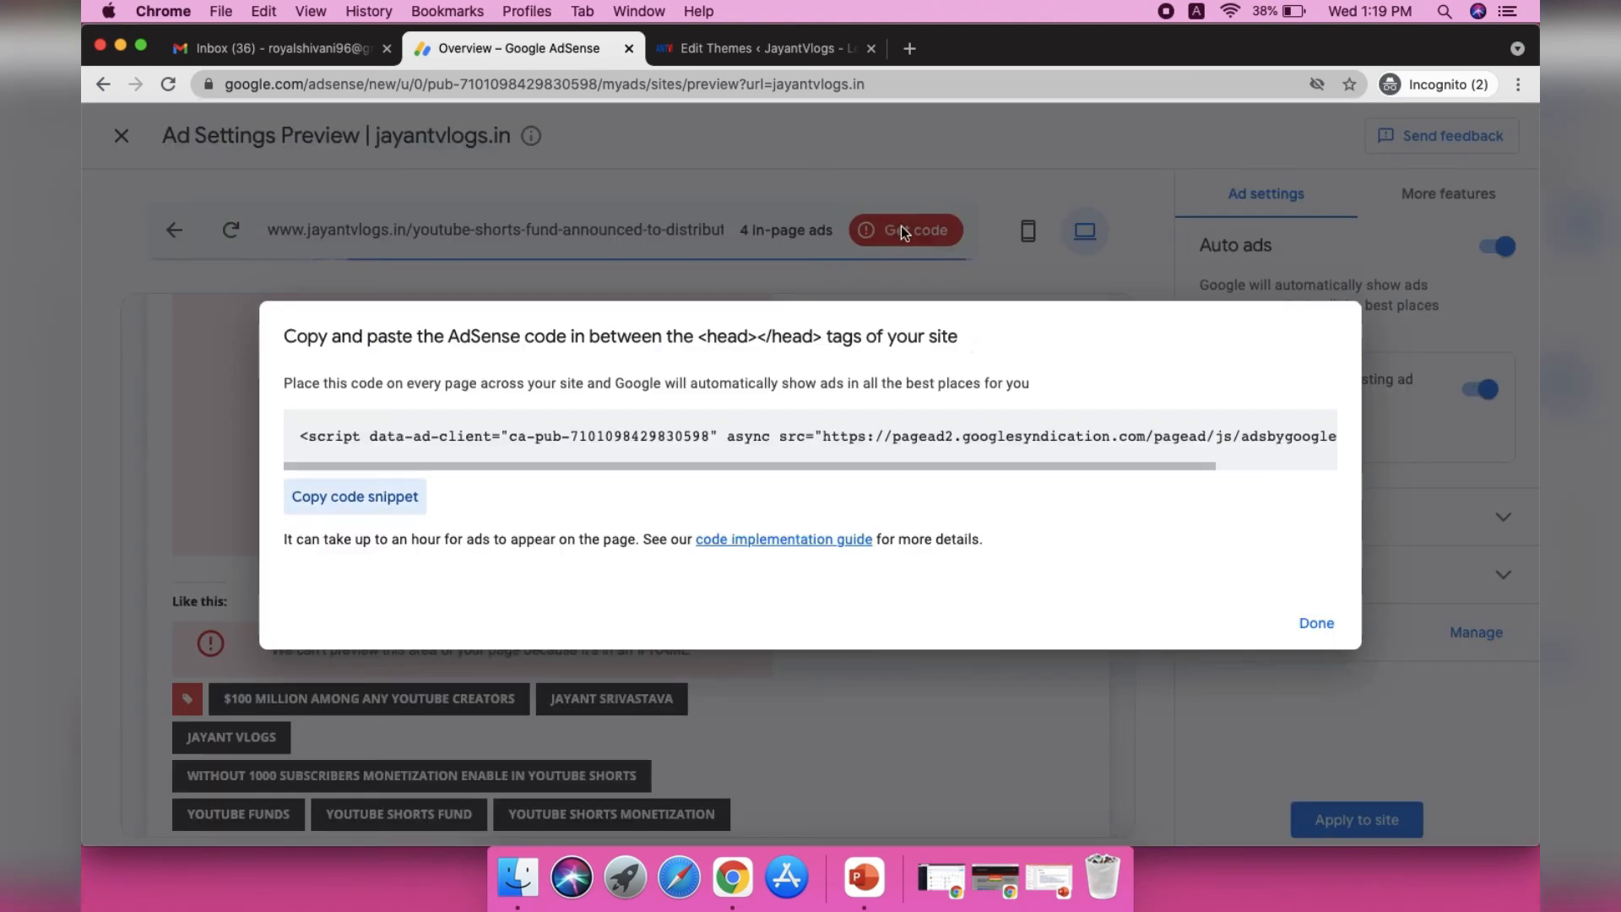
drag(300, 442, 1356, 442)
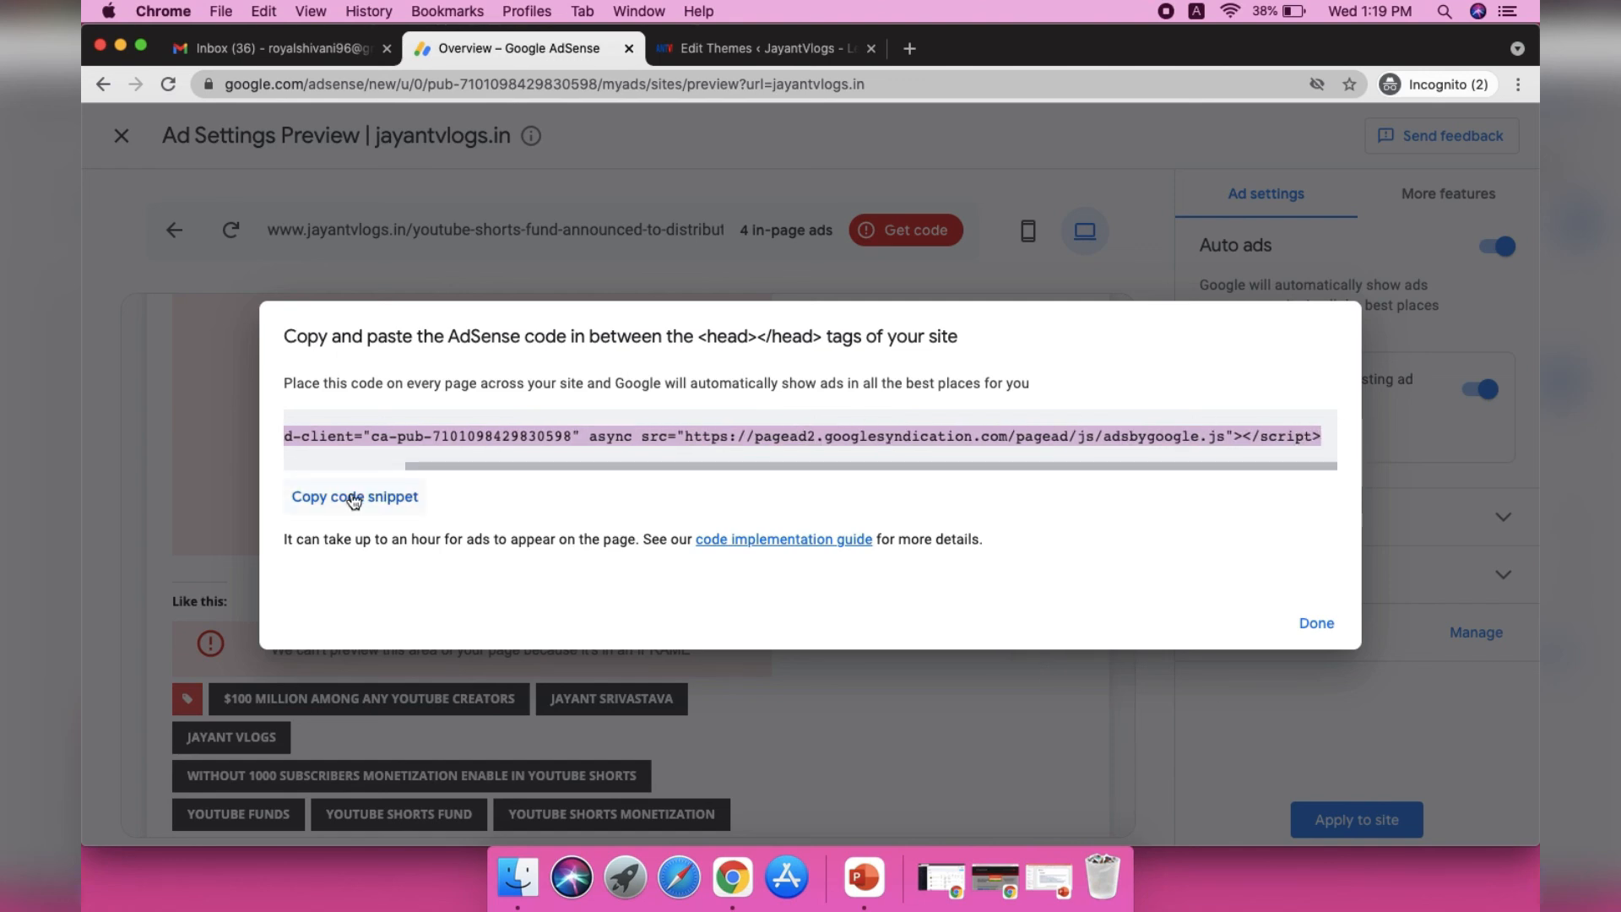
click(743, 48)
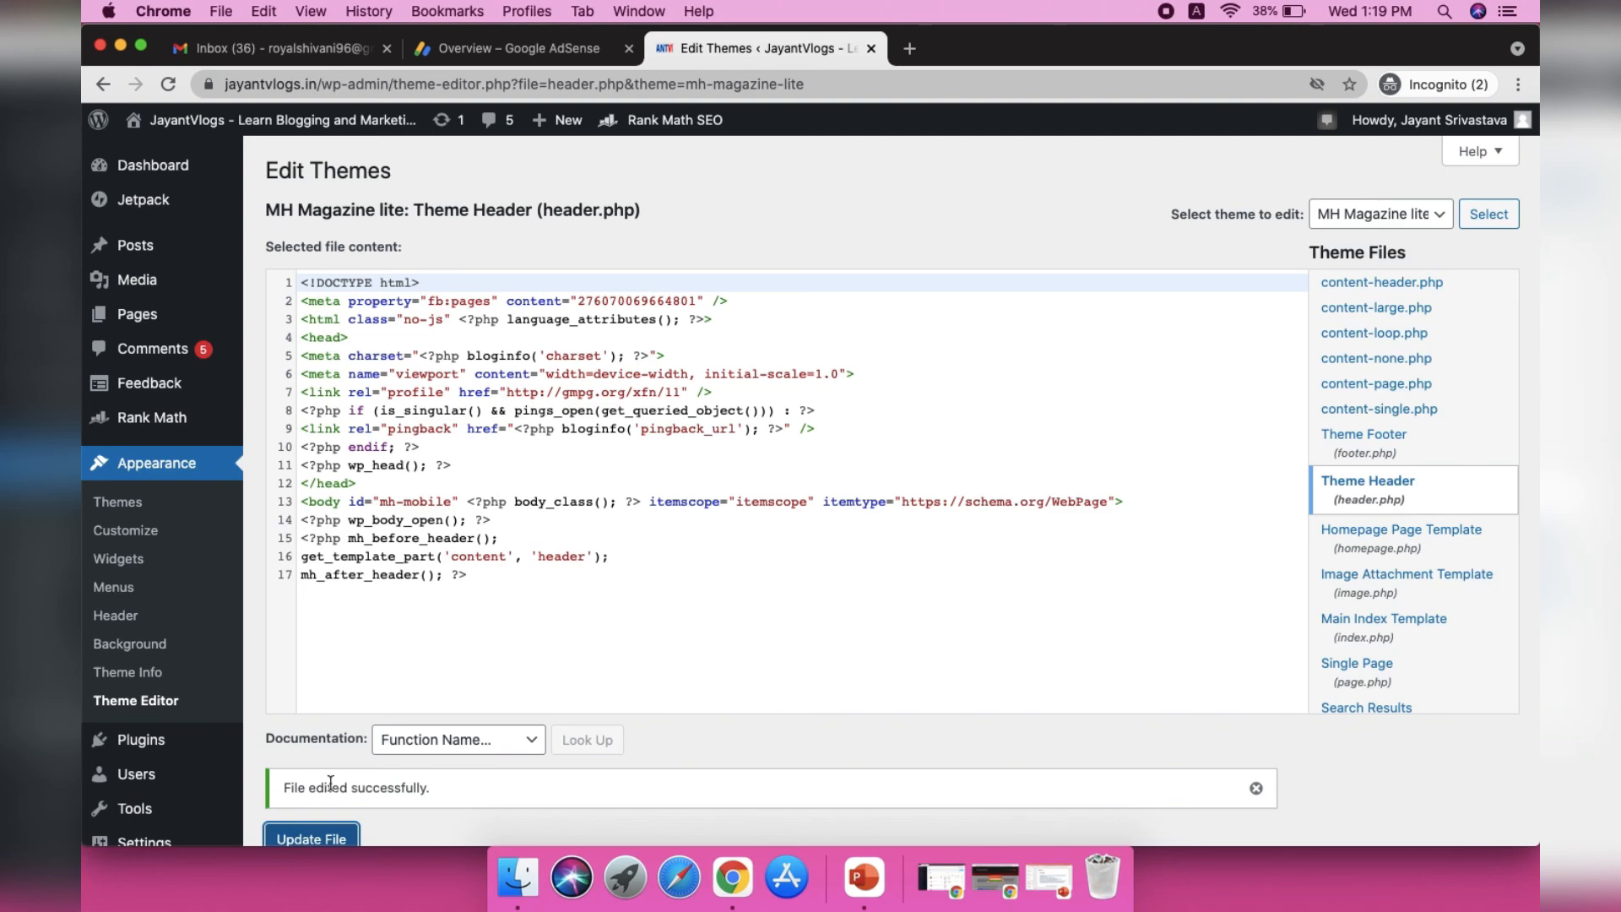
click(547, 46)
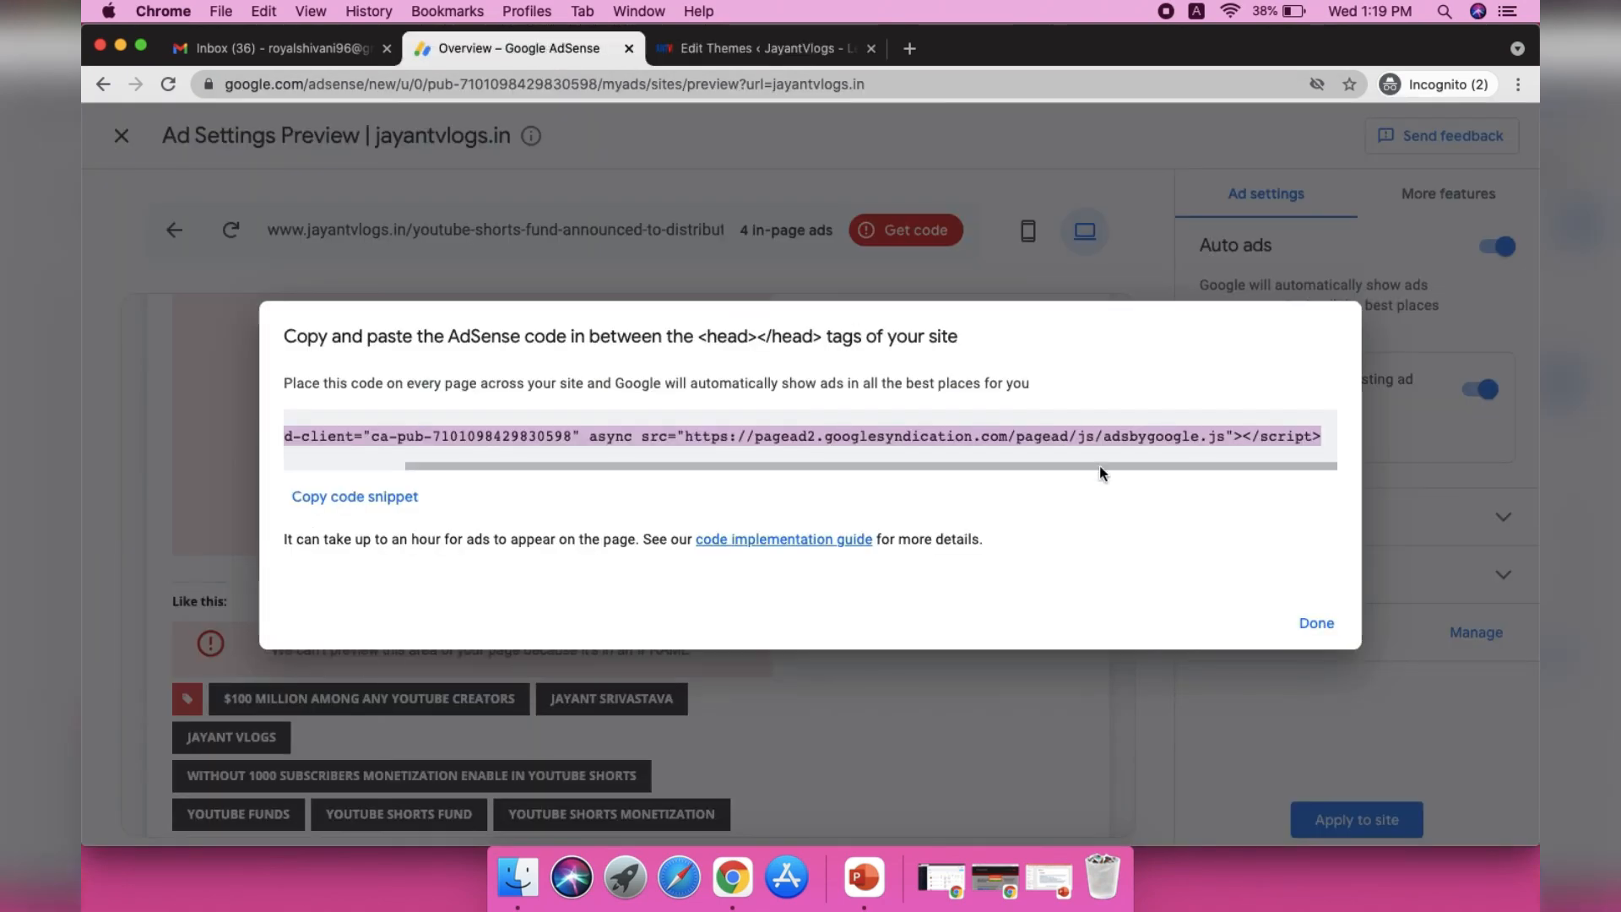
click(1349, 639)
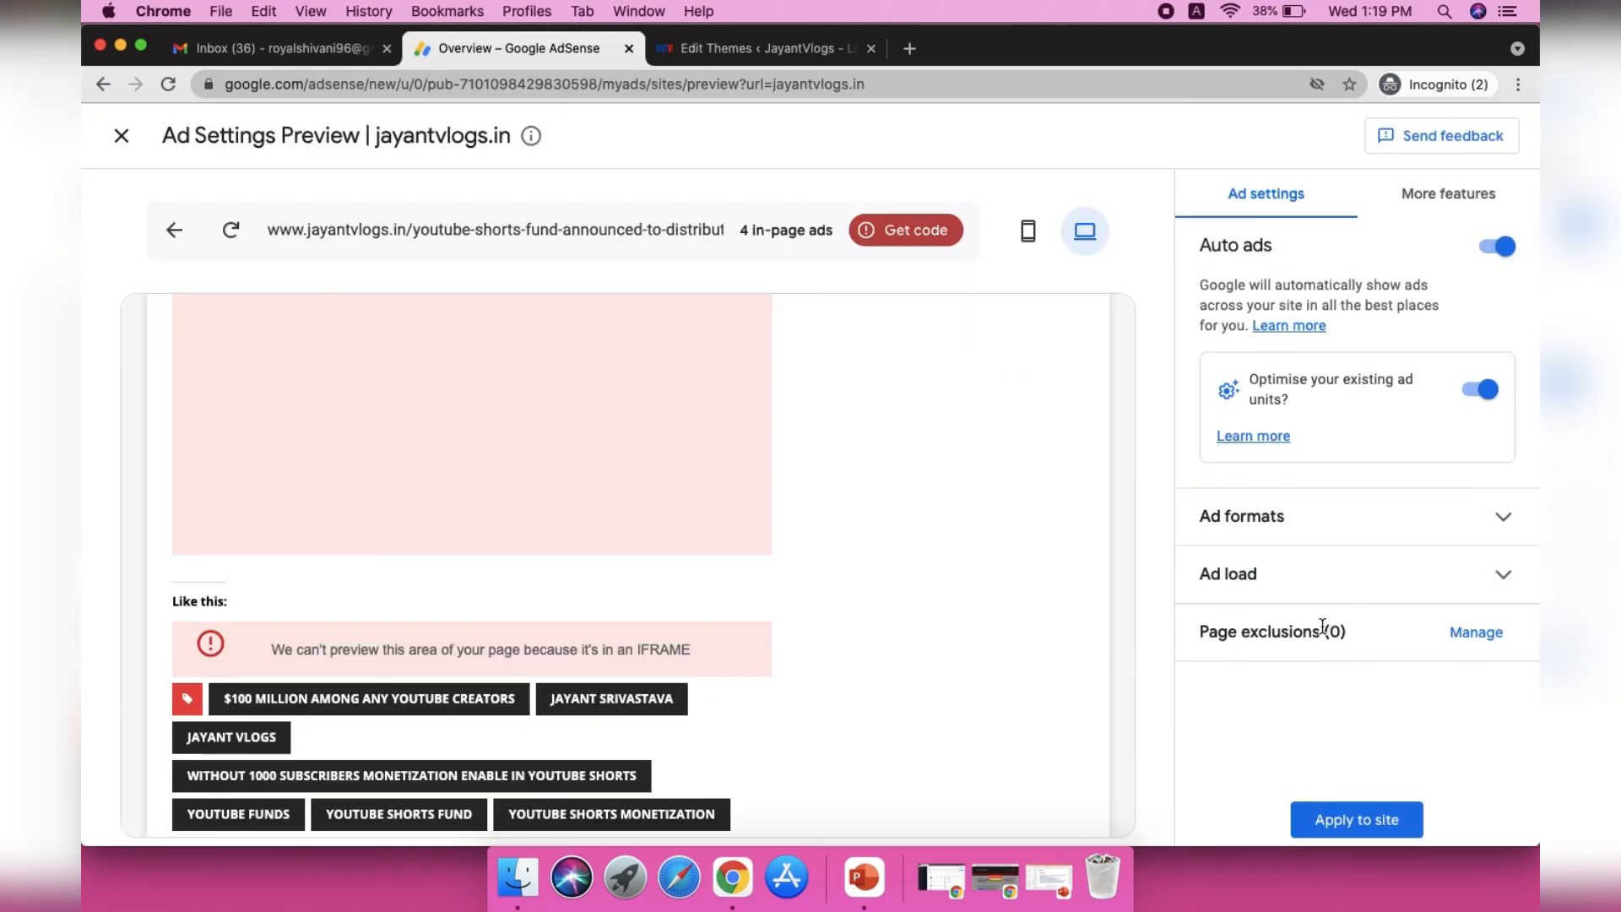
Step: Close the ad settings preview for jayantvlogs.in
click(129, 142)
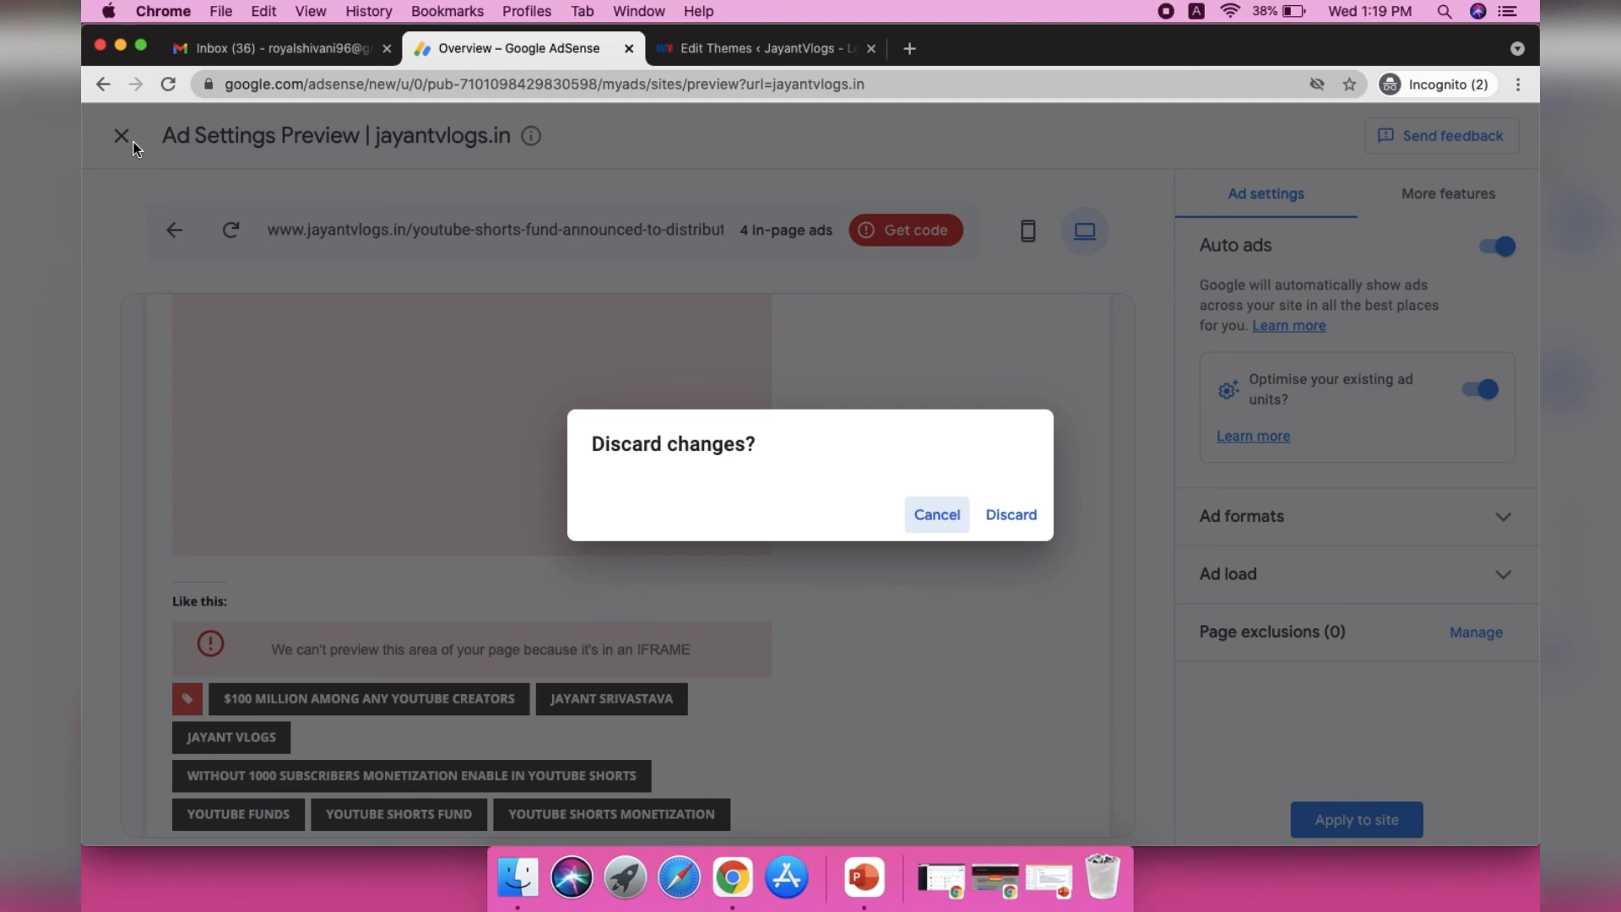